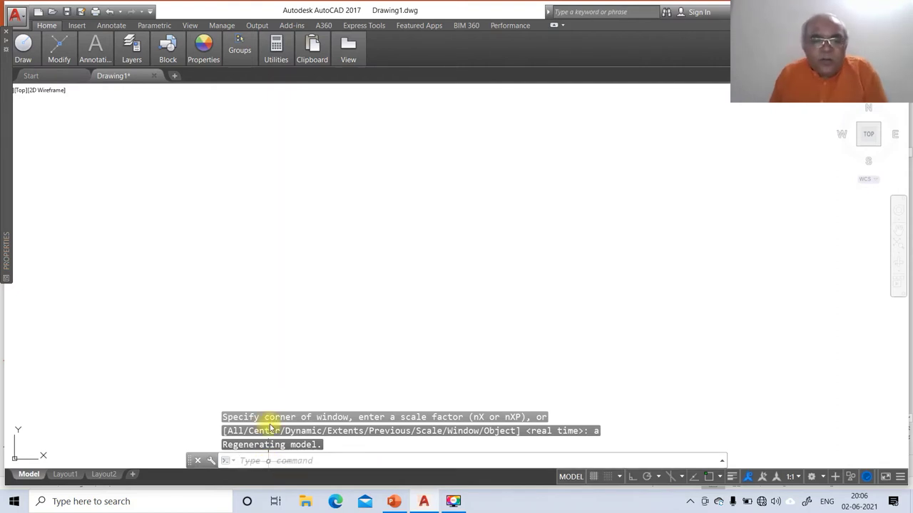
Step: Consult the final solution slide in PowerPoint and create a layer named XY back in AutoCAD
{"action": "left_click", "coordinate": [394, 501]}
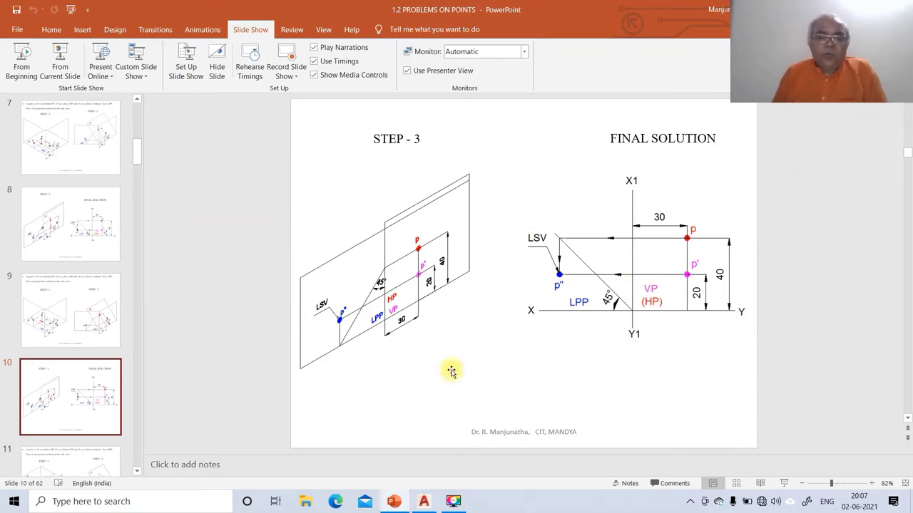
{"action": "left_click", "coordinate": [424, 501]}
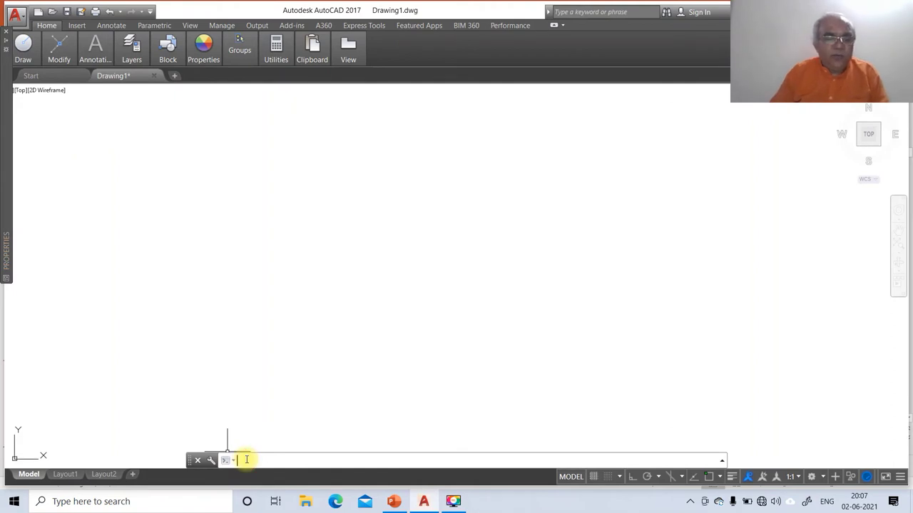
{"action": "type", "text": "la"}
{"action": "key", "text": "Return"}
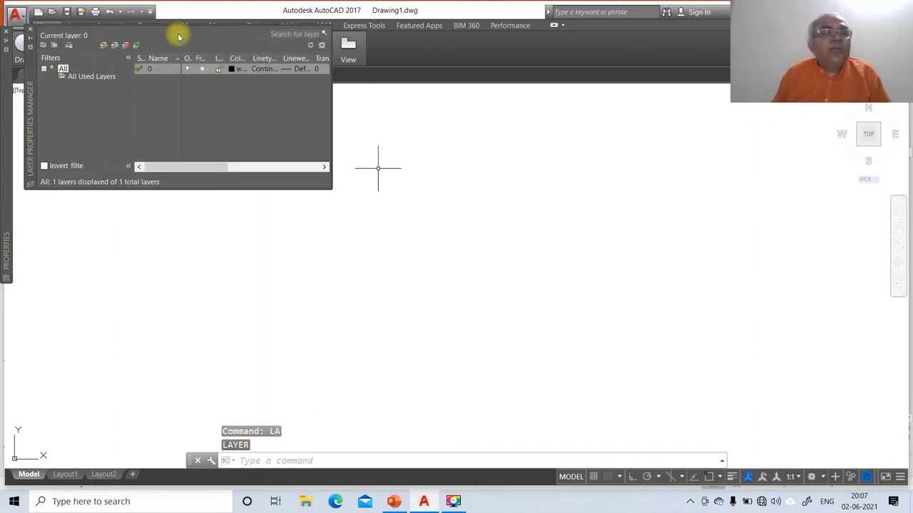
{"action": "left_click", "coordinate": [103, 46]}
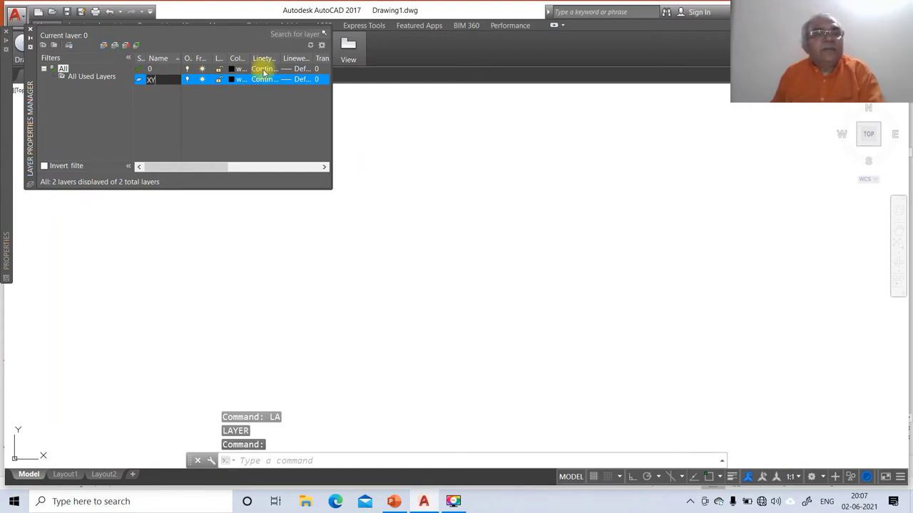
{"action": "key", "text": "Return"}
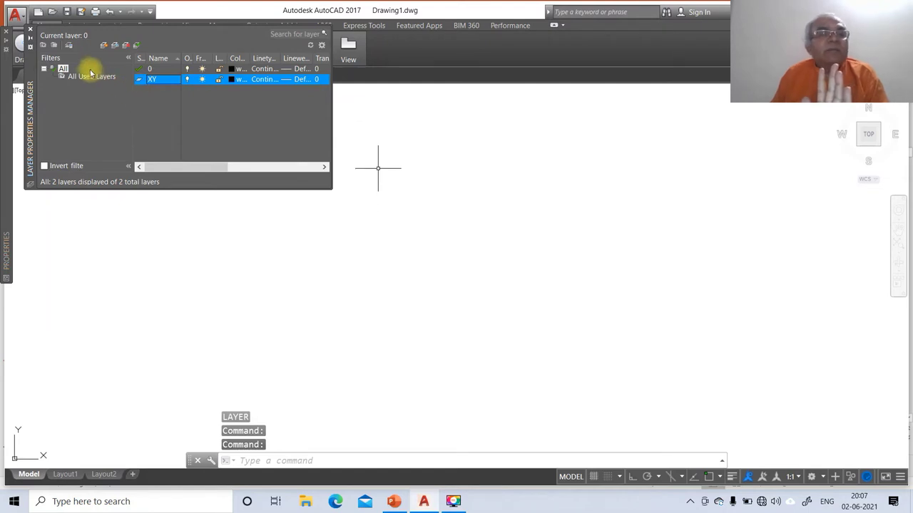
Step: Add three more layers named FV, TV and SV
{"action": "left_click", "coordinate": [102, 46]}
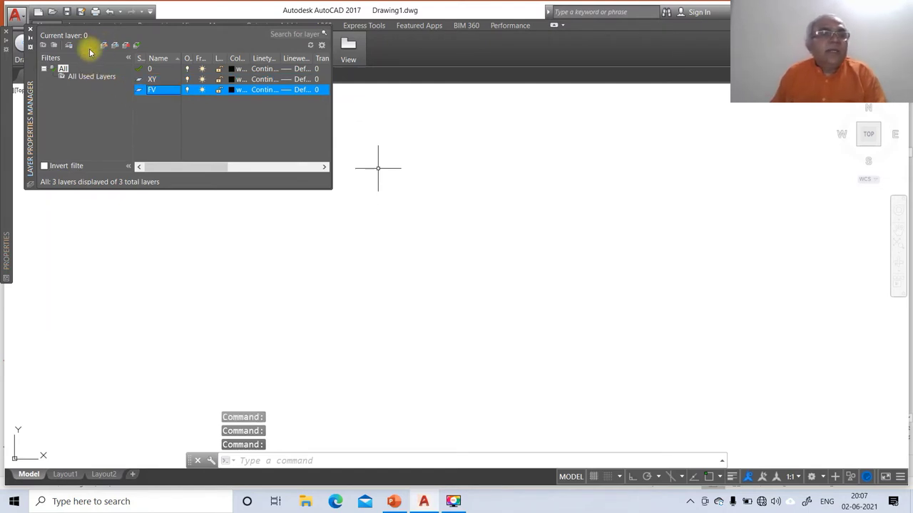
{"action": "left_click", "coordinate": [102, 46]}
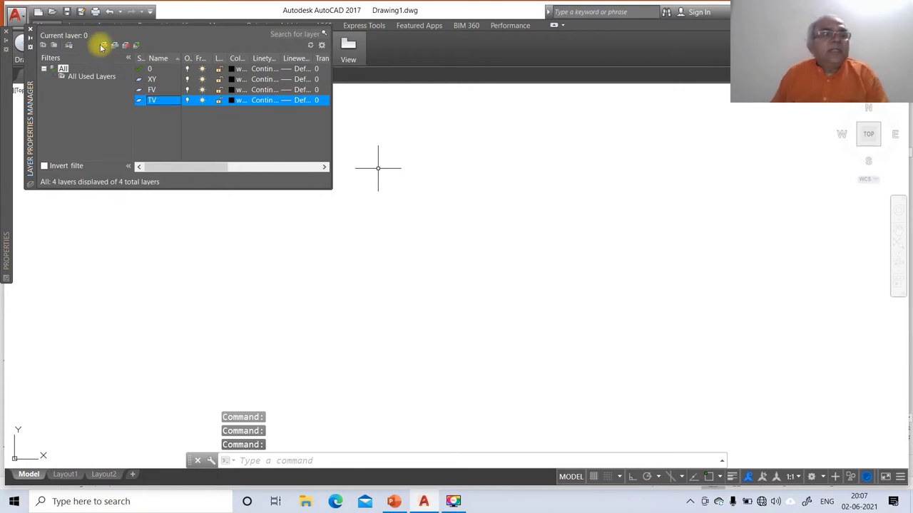
{"action": "left_click", "coordinate": [103, 46]}
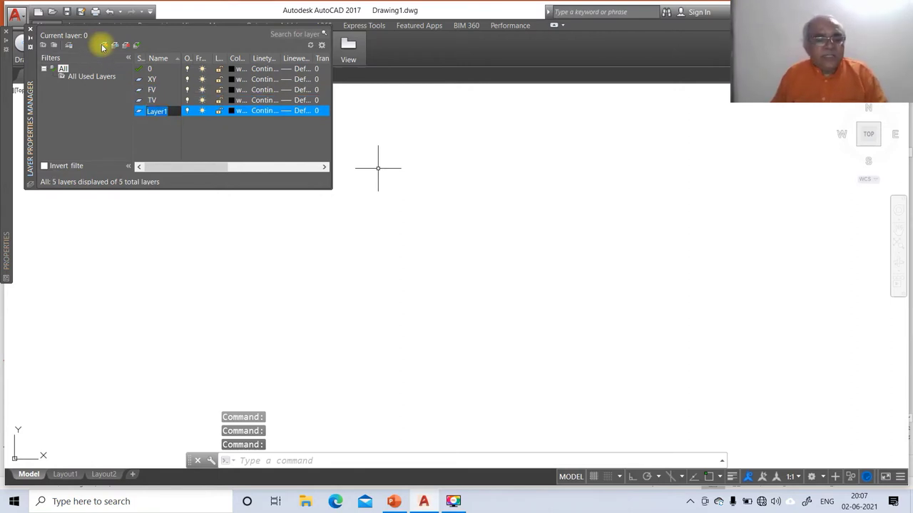
{"action": "type", "text": "SV"}
{"action": "key", "text": "Return"}
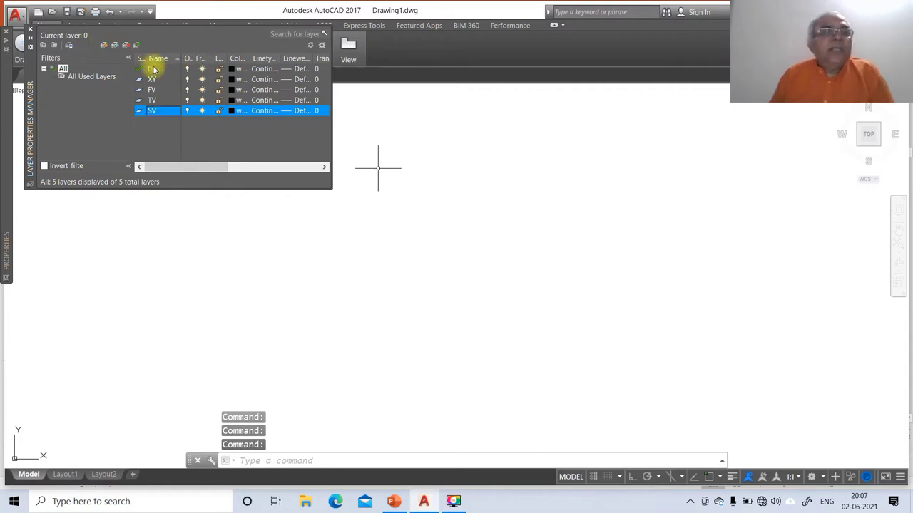
Step: Set the lineweight of layer 0 to 0.05 mm and of layer XY to 0.13 mm
{"action": "left_click", "coordinate": [298, 69]}
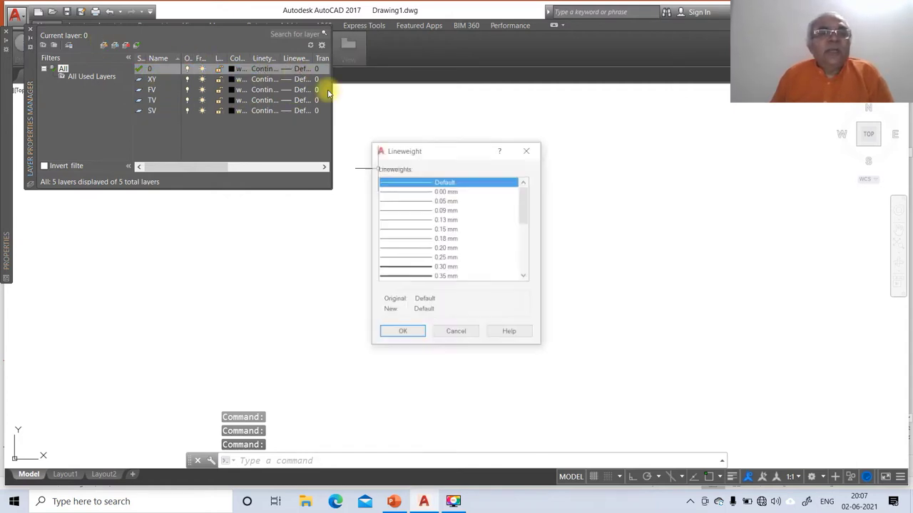
{"action": "left_click", "coordinate": [456, 202]}
{"action": "left_click", "coordinate": [402, 333]}
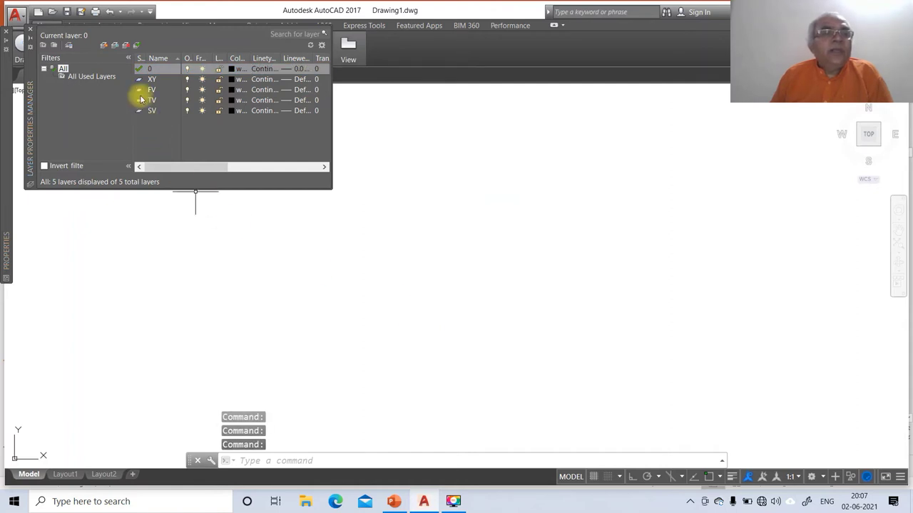
{"action": "left_click", "coordinate": [300, 79]}
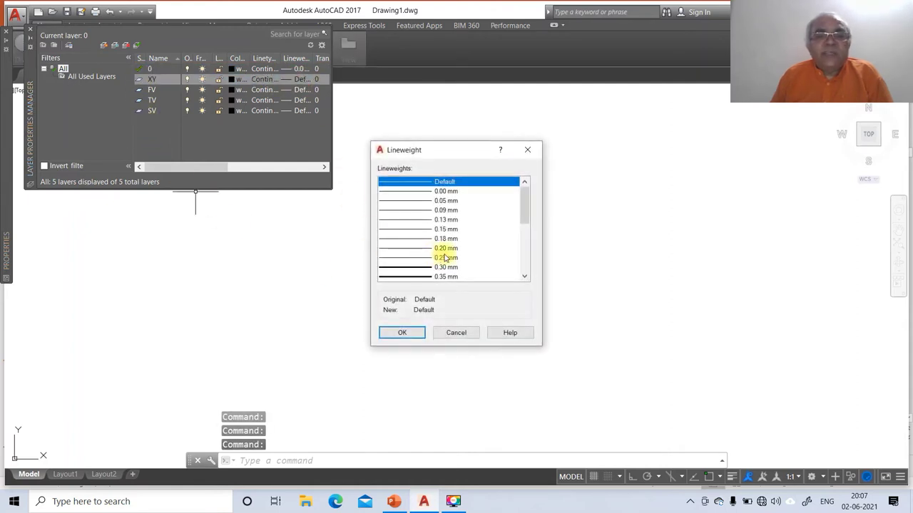
{"action": "left_click", "coordinate": [449, 226]}
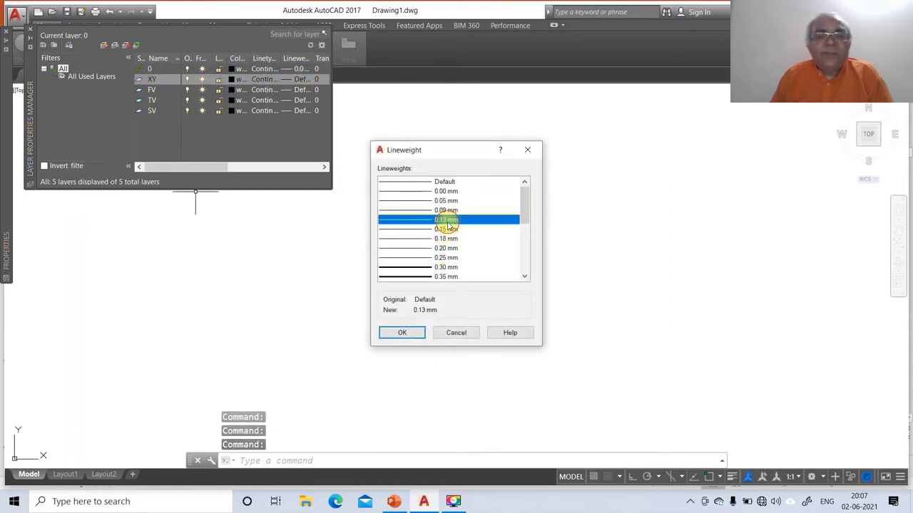
{"action": "left_click", "coordinate": [400, 333]}
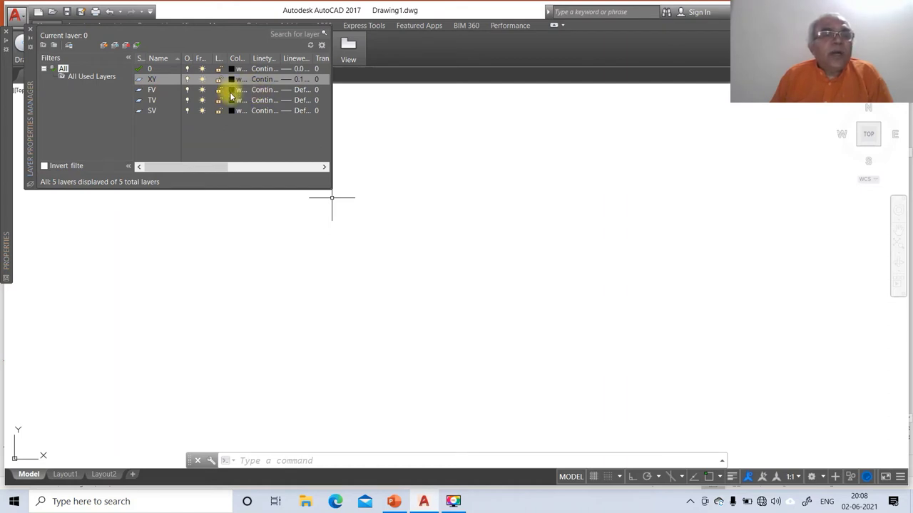
Step: Check the view colours on the PowerPoint solution slide and set layer FV to magenta back in AutoCAD
{"action": "left_click", "coordinate": [425, 503]}
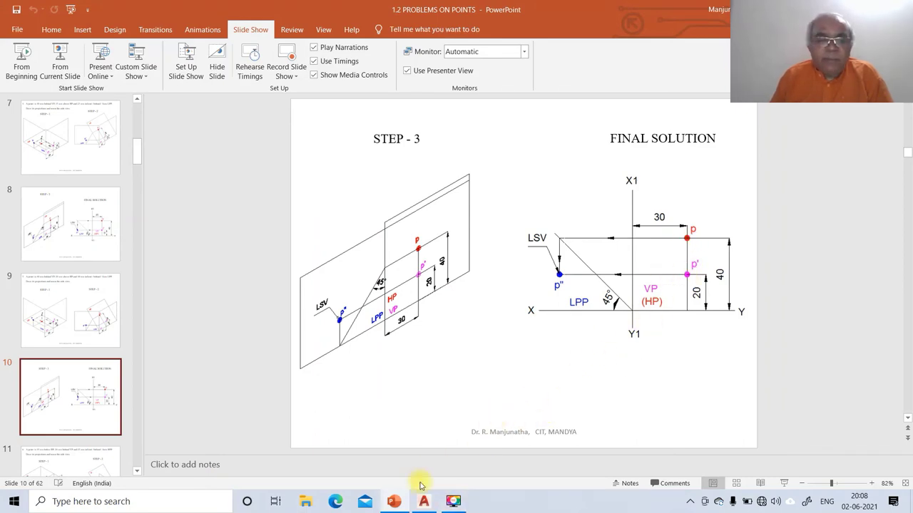
{"action": "left_click", "coordinate": [425, 504]}
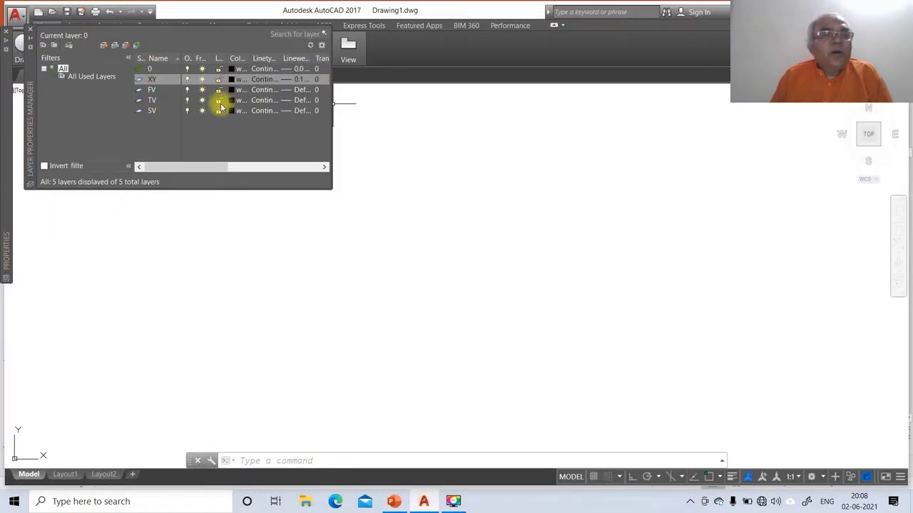
{"action": "left_click", "coordinate": [231, 90]}
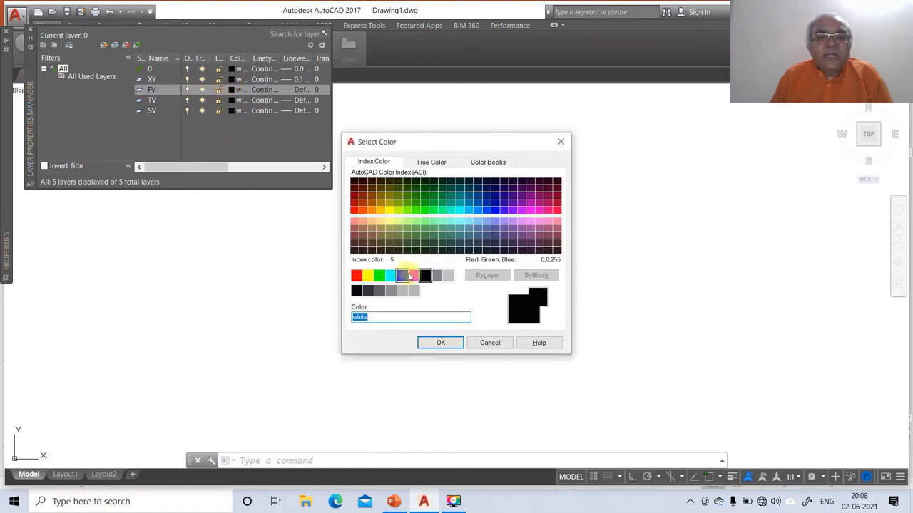
{"action": "left_click", "coordinate": [415, 276]}
{"action": "left_click", "coordinate": [438, 342]}
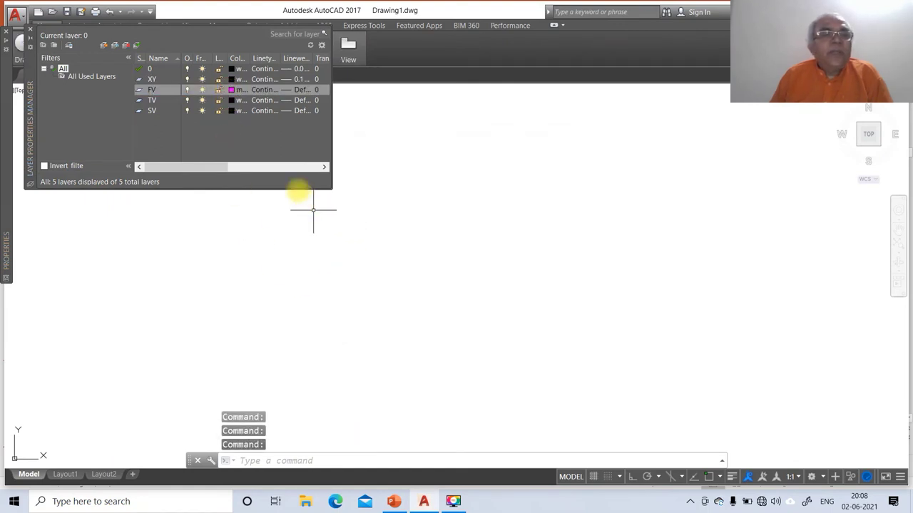
Step: Set layer TV to red and layer SV to blue, and close the layer manager
{"action": "left_click", "coordinate": [231, 100]}
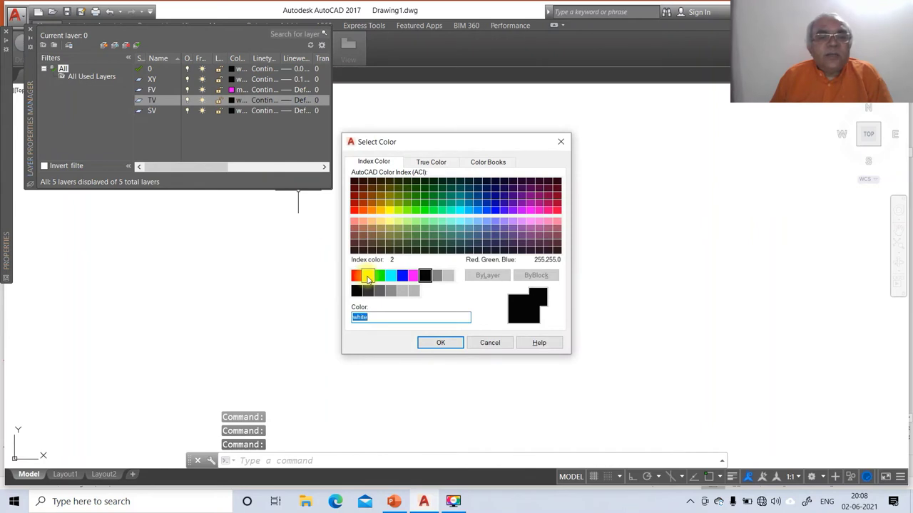
{"action": "left_click", "coordinate": [358, 277]}
{"action": "left_click", "coordinate": [440, 343]}
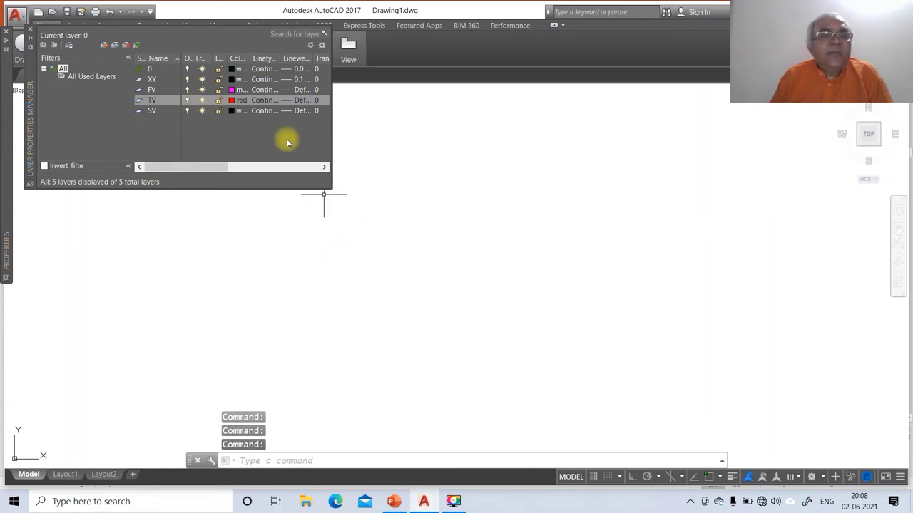
{"action": "left_click", "coordinate": [231, 111]}
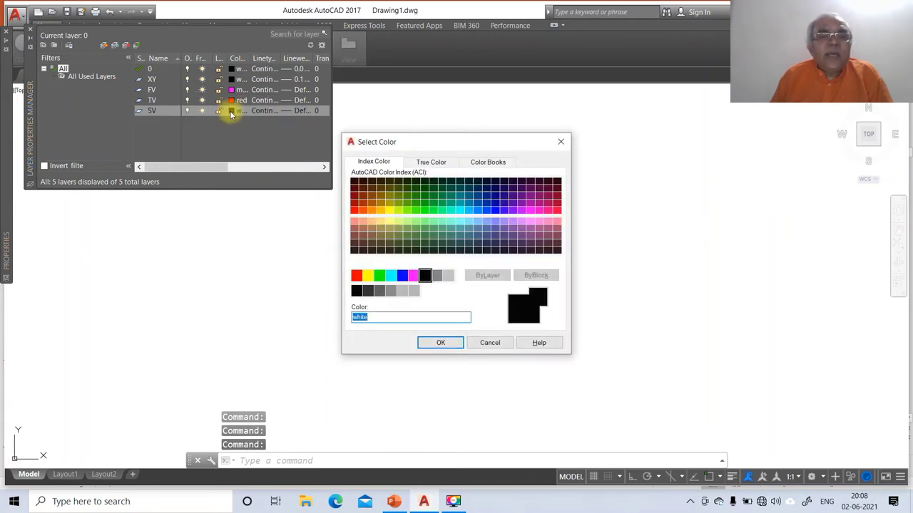
{"action": "left_click", "coordinate": [402, 276]}
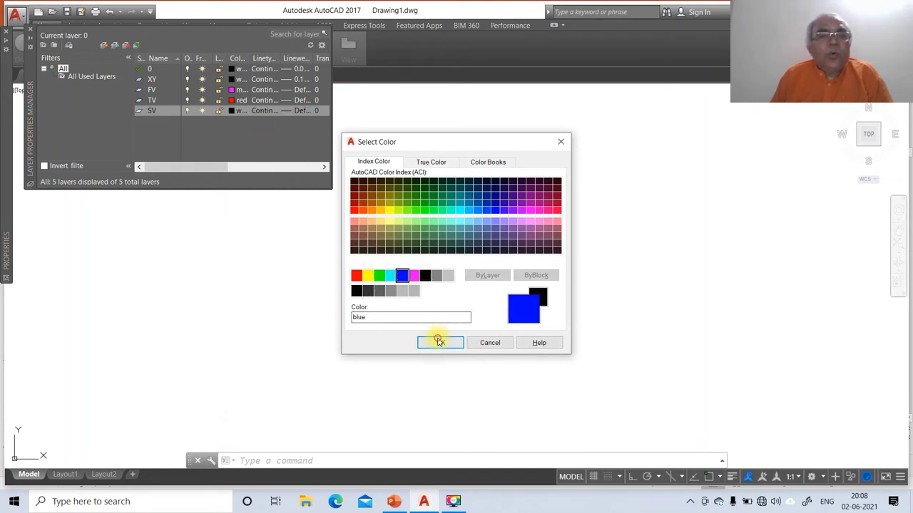
{"action": "left_click", "coordinate": [439, 342]}
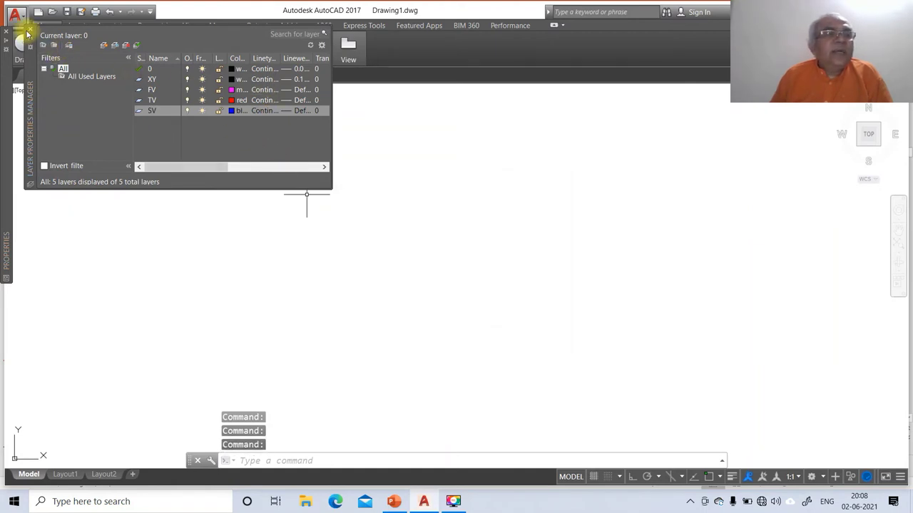
{"action": "left_click", "coordinate": [28, 33]}
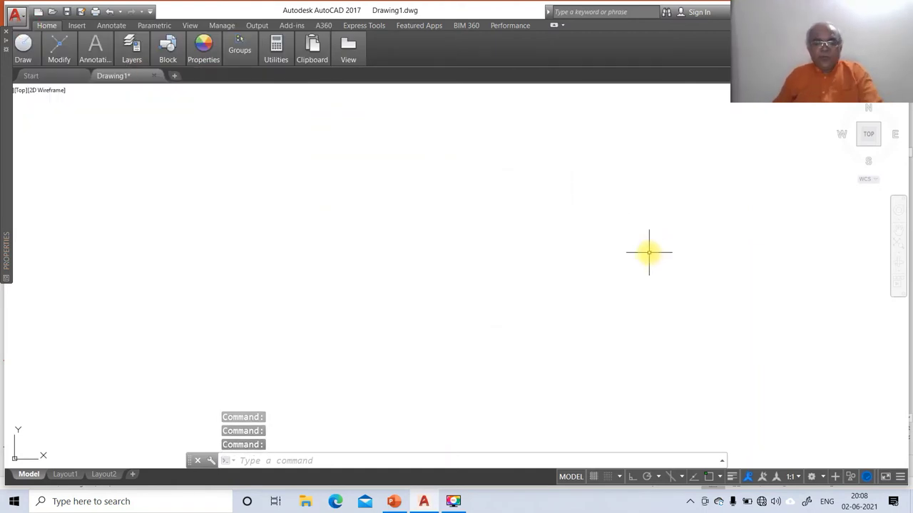
Step: With Ortho on, draw a long horizontal line low in the drawing and a vertical line about 160 units up from its right end
{"action": "type", "text": "L"}
{"action": "key", "text": "Return"}
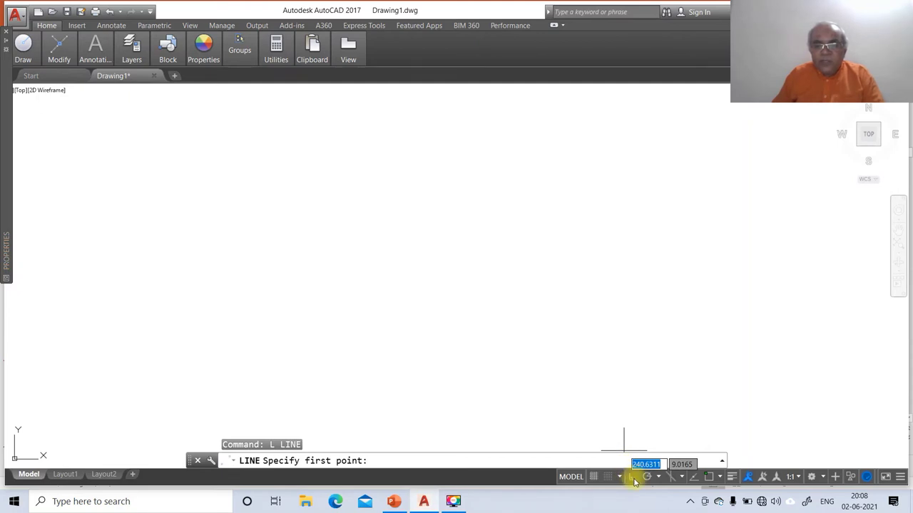
{"action": "left_click", "coordinate": [633, 478]}
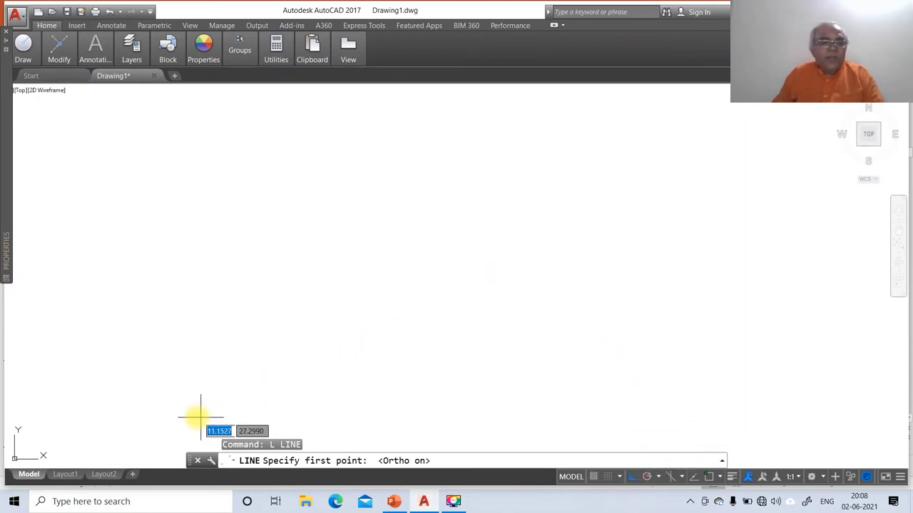
{"action": "left_click", "coordinate": [145, 385]}
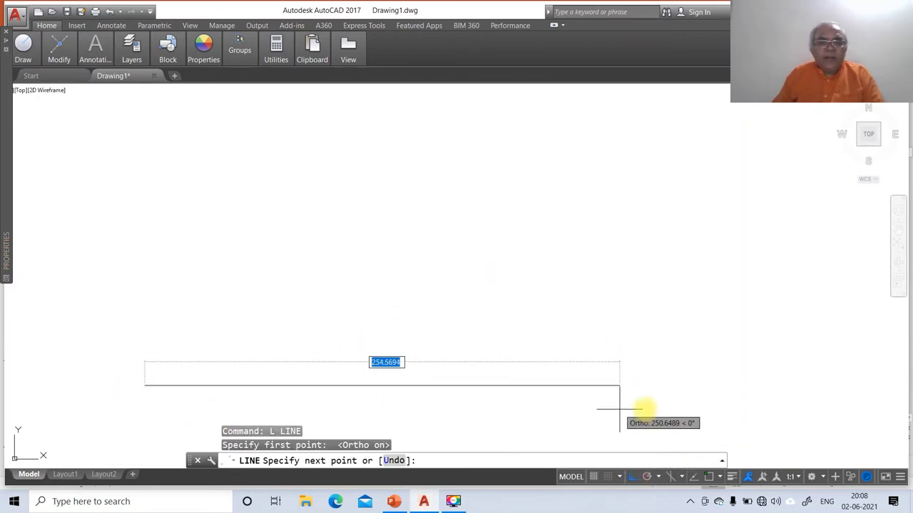
{"action": "left_click", "coordinate": [778, 416]}
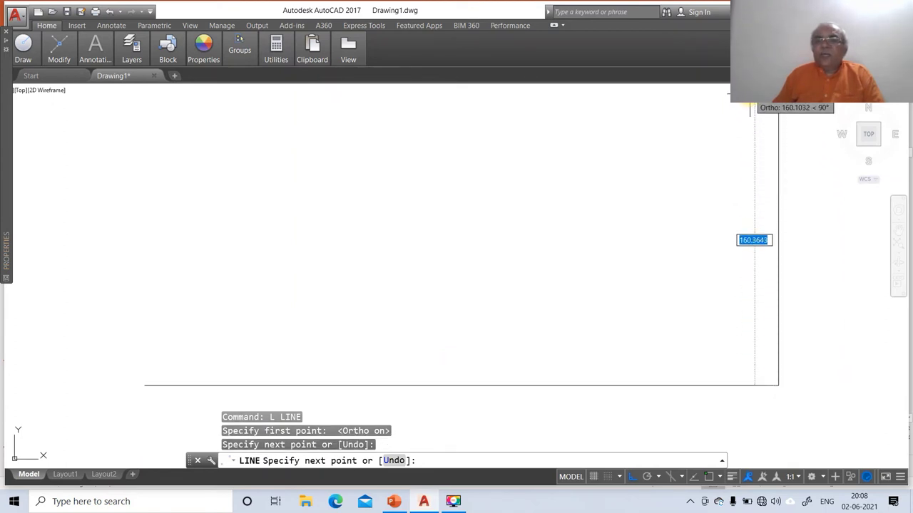
{"action": "left_click", "coordinate": [749, 105]}
{"action": "key", "text": "Return"}
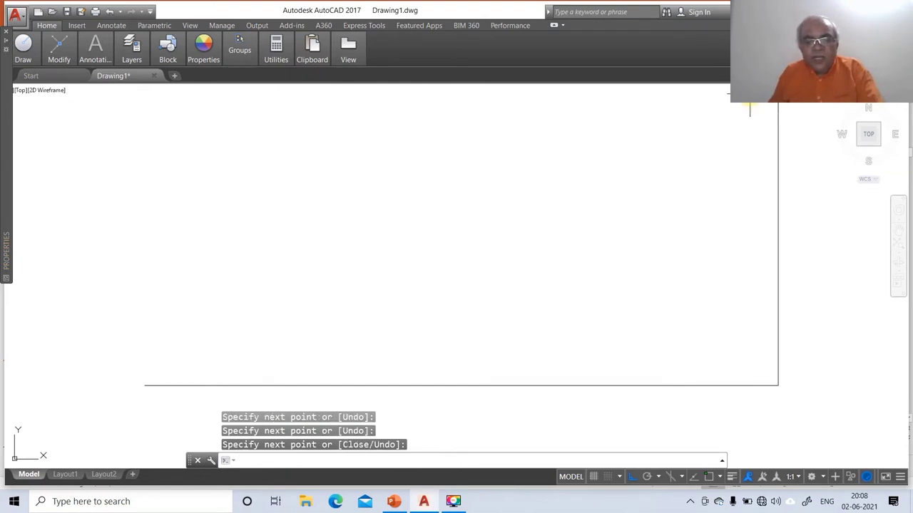
Step: Offset the vertical line 297 units to the left
{"action": "type", "text": "o"}
{"action": "key", "text": "Return"}
{"action": "type", "text": "2"}
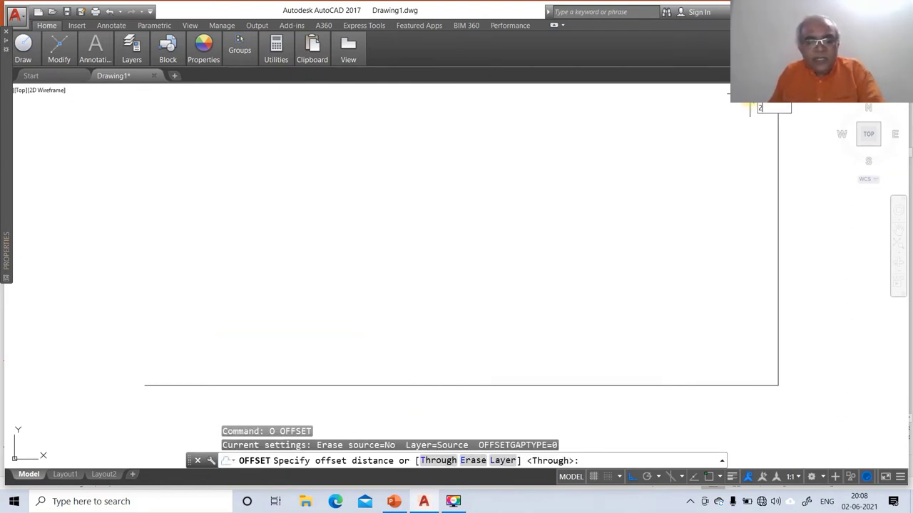
{"action": "type", "text": "97"}
{"action": "key", "text": "Return"}
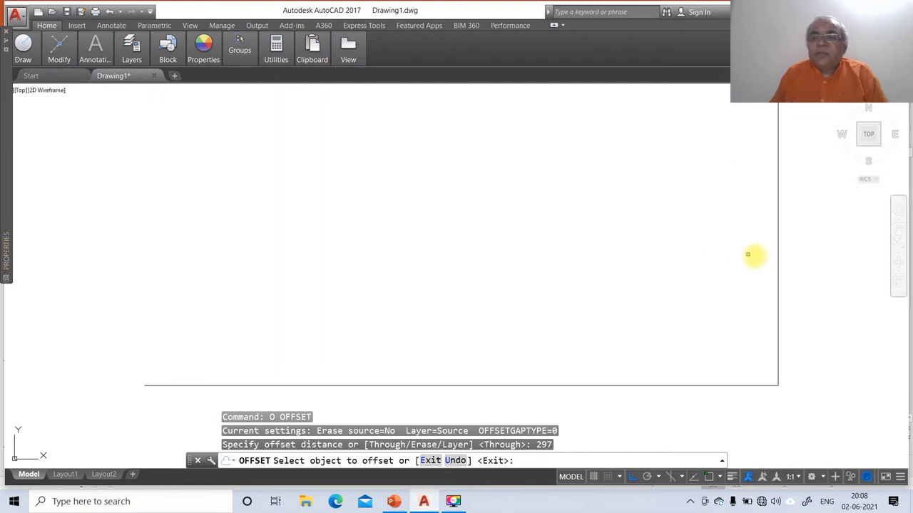
{"action": "left_click", "coordinate": [777, 256]}
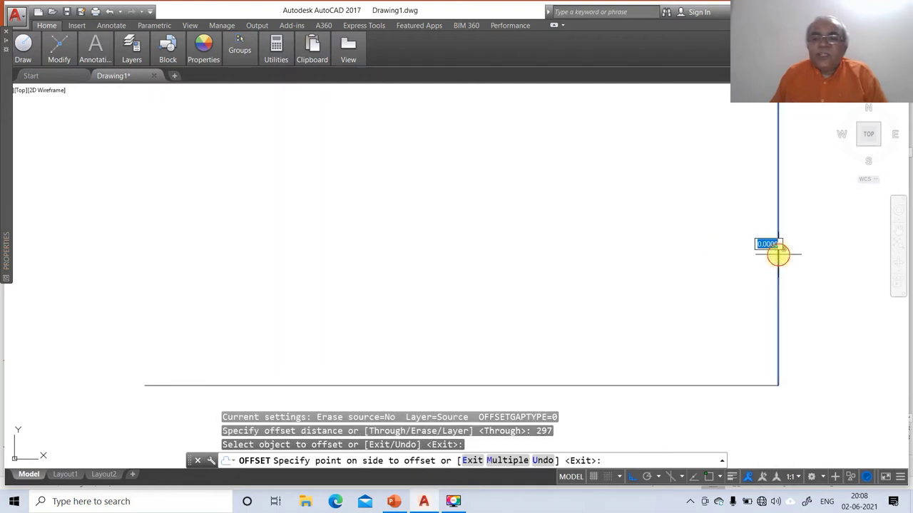
{"action": "left_click", "coordinate": [666, 274]}
{"action": "key", "text": "Return"}
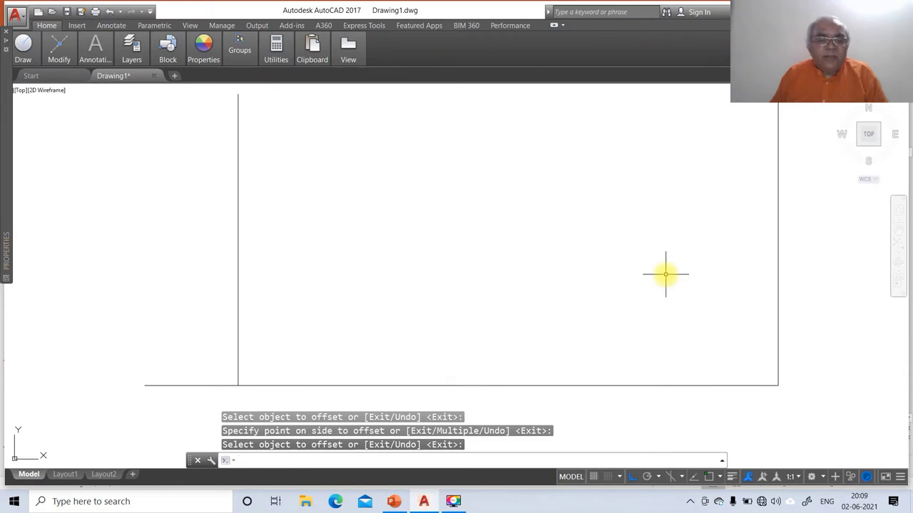
Step: Offset the long horizontal line 210 units upward to form the sheet's upper edge
{"action": "key", "text": "Return"}
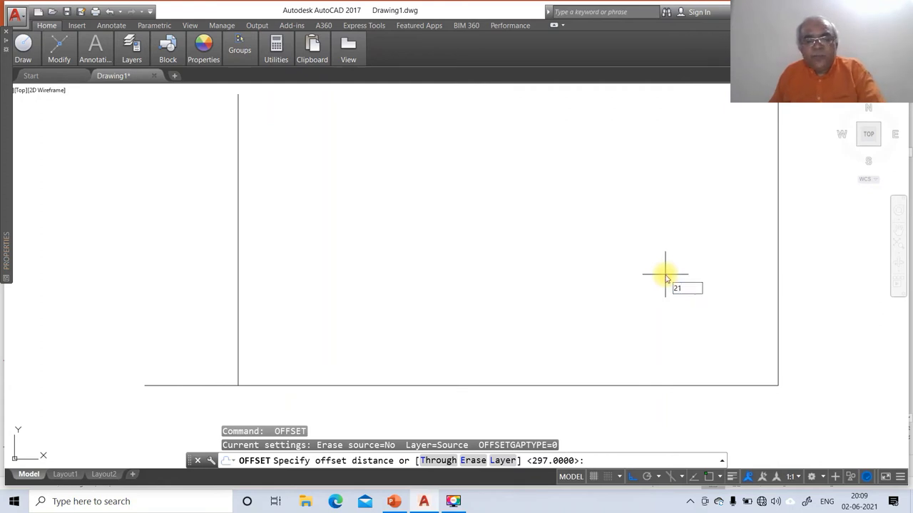
{"action": "key", "text": "Return"}
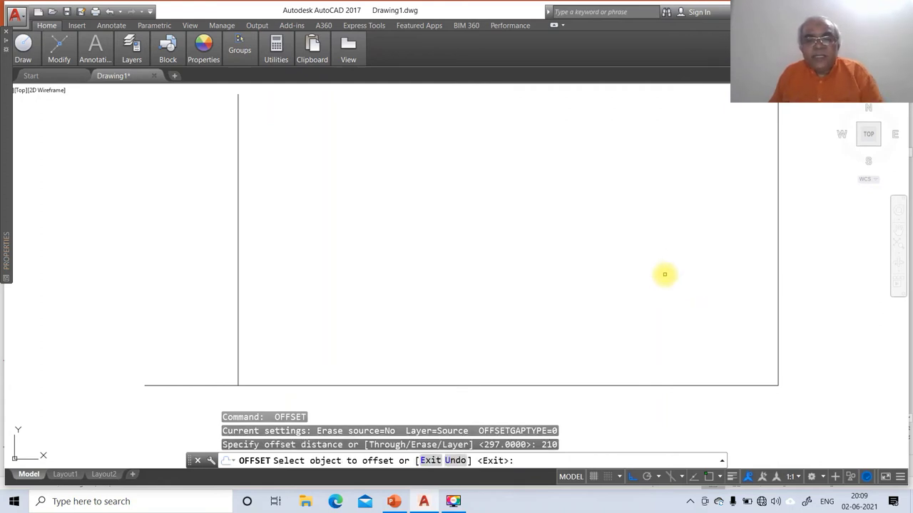
{"action": "left_click", "coordinate": [424, 384]}
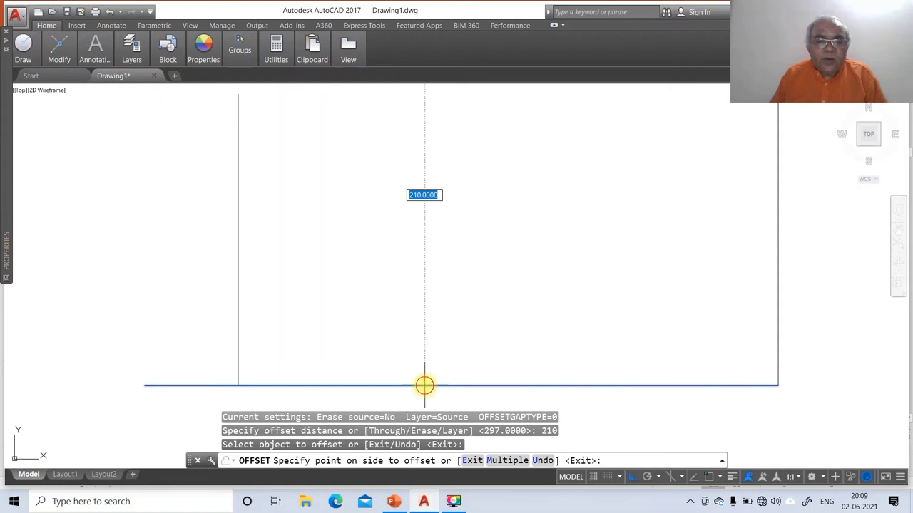
{"action": "left_click", "coordinate": [431, 342]}
Step: Fillet the left vertical line with the upper horizontal line to close the border's top-left corner
{"action": "key", "text": "Return"}
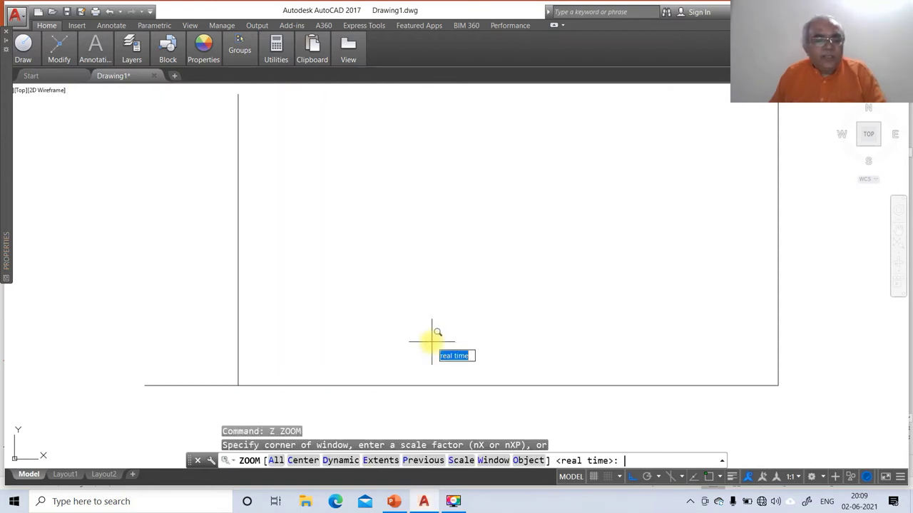
{"action": "type", "text": "E"}
{"action": "key", "text": "Return"}
{"action": "type", "text": "z"}
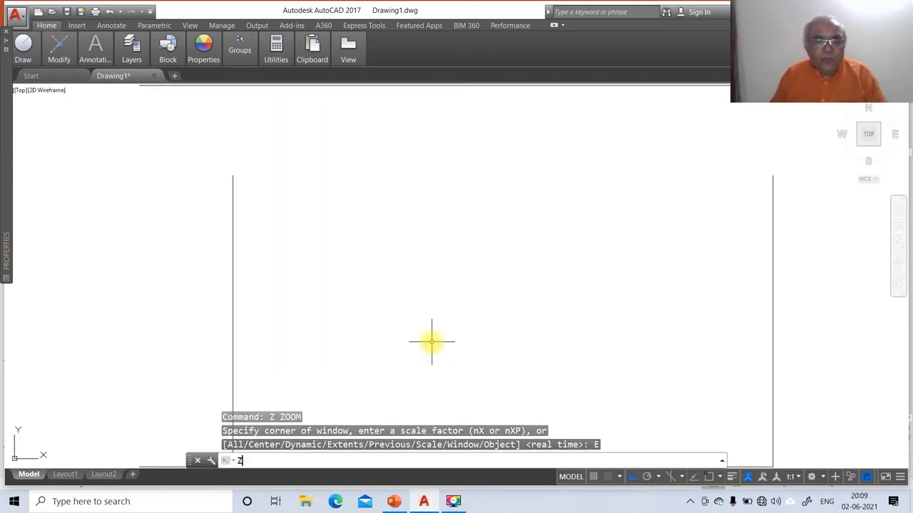
{"action": "key", "text": "Return"}
{"action": "type", "text": ".6X"}
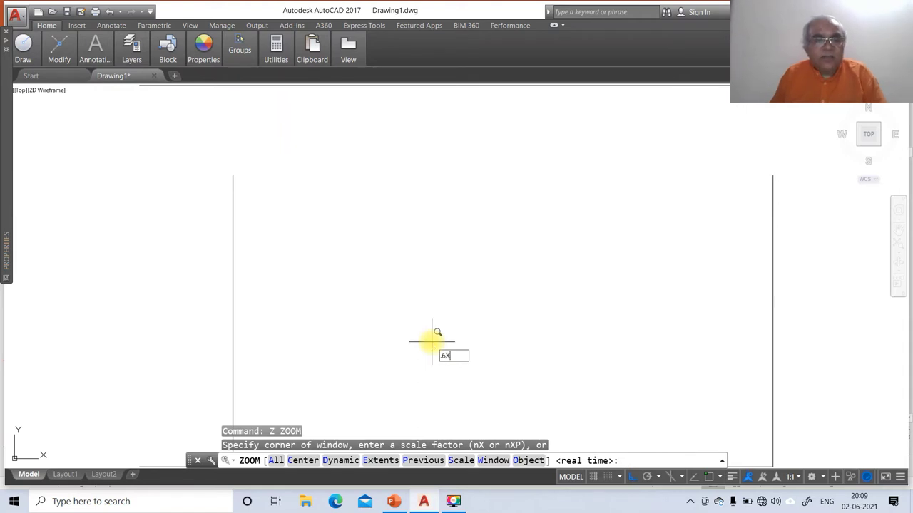
{"action": "key", "text": "Return"}
{"action": "type", "text": "f"}
{"action": "key", "text": "Return"}
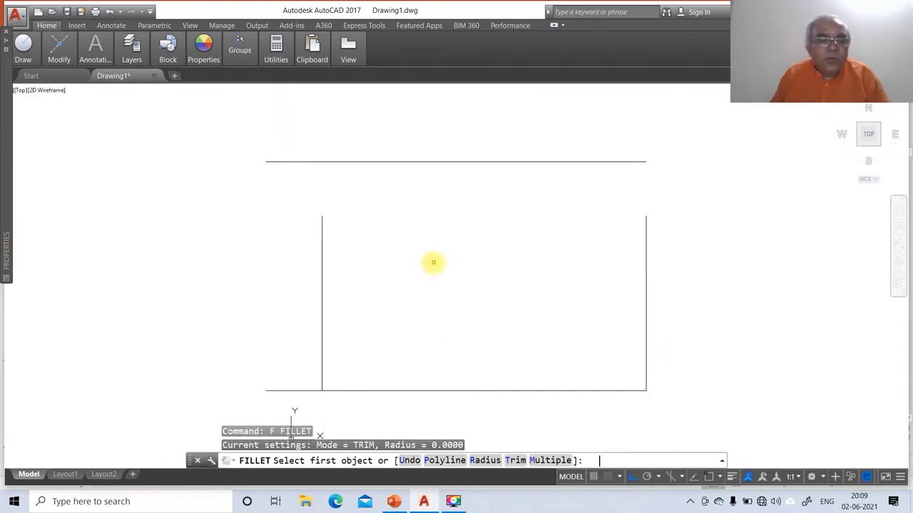
{"action": "left_click", "coordinate": [323, 372]}
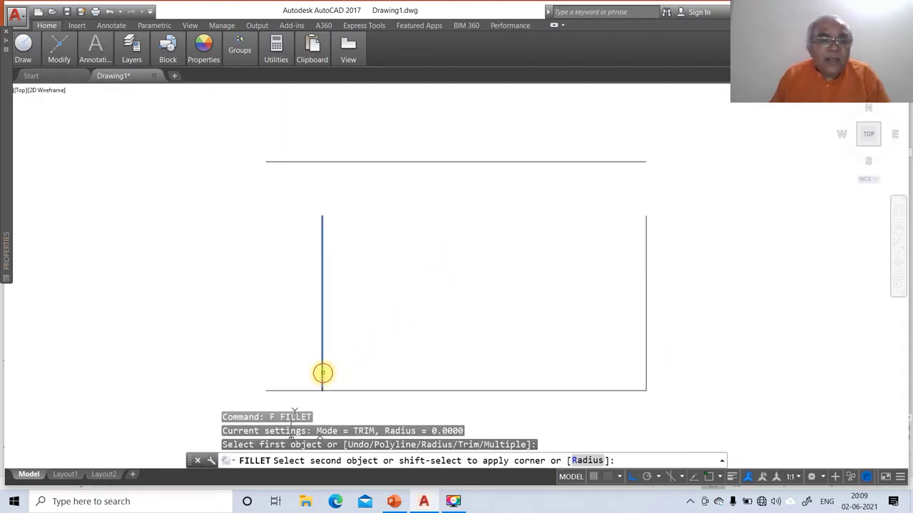
{"action": "left_click", "coordinate": [341, 163]}
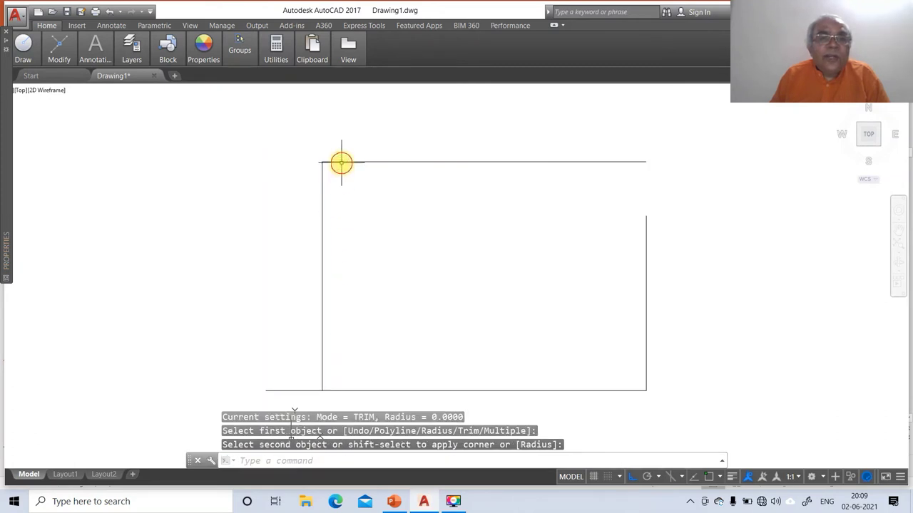
Step: Fillet the border's top-right corner closed and its bottom-left corner so the overhanging line end is removed
{"action": "key", "text": "Return"}
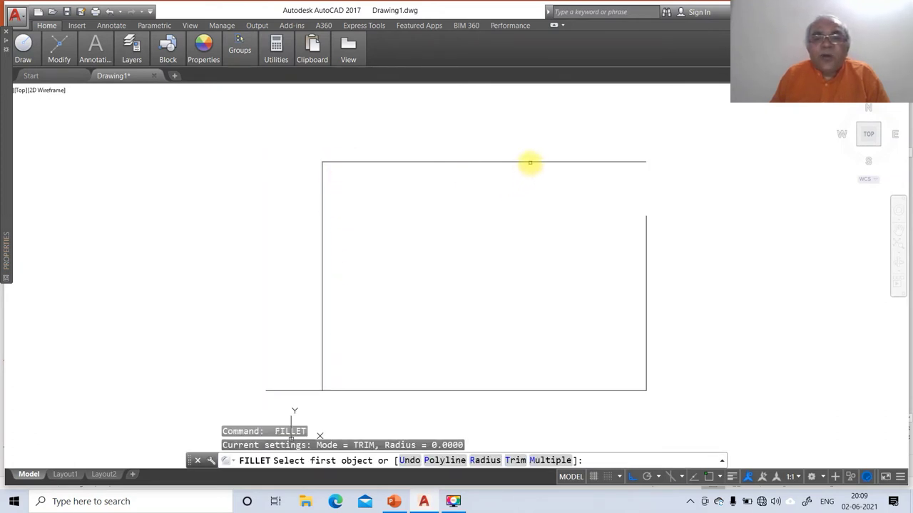
{"action": "left_click", "coordinate": [530, 163]}
{"action": "left_click", "coordinate": [645, 234]}
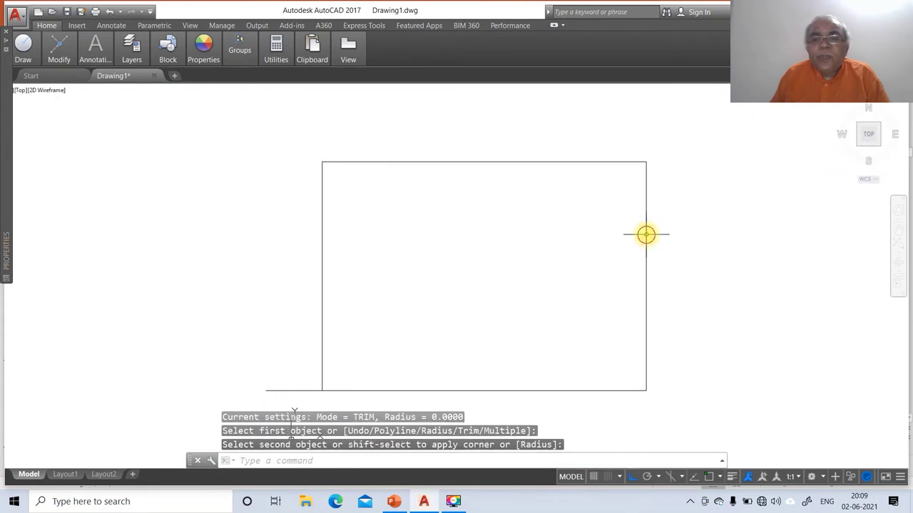
{"action": "key", "text": "Return"}
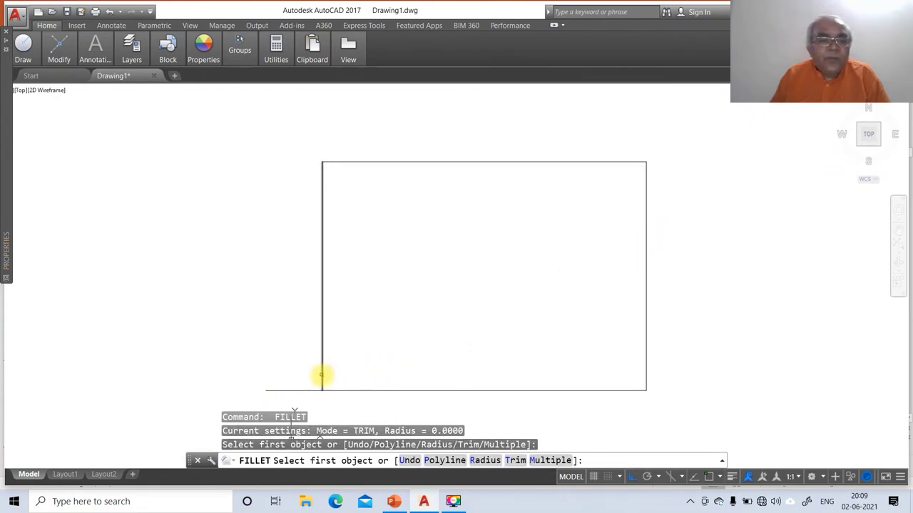
{"action": "left_click", "coordinate": [322, 377]}
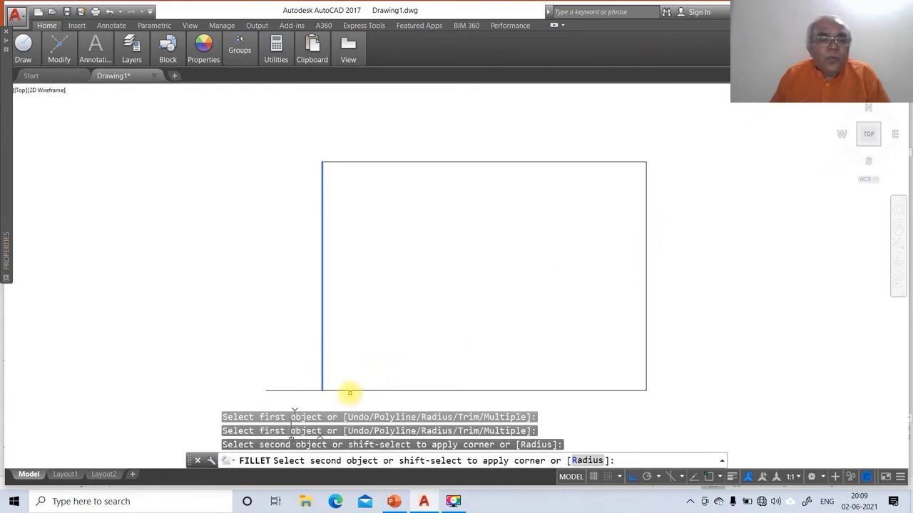
{"action": "left_click", "coordinate": [350, 390]}
Step: Read the problem 5 statement on slide 9 in PowerPoint and return to the AutoCAD drawing
{"action": "type", "text": "Z"}
{"action": "key", "text": "Return"}
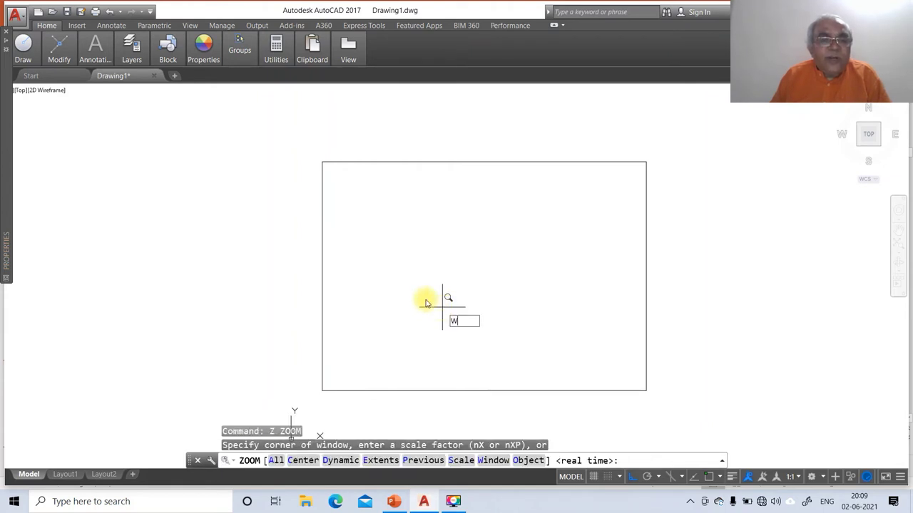
{"action": "type", "text": "W"}
{"action": "key", "text": "Return"}
{"action": "left_click", "coordinate": [308, 149]}
{"action": "left_click", "coordinate": [670, 264]}
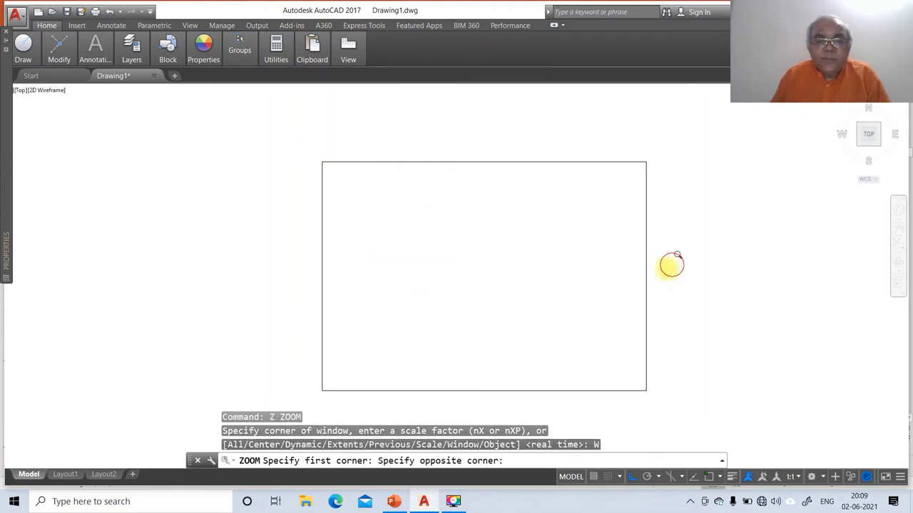
{"action": "left_click", "coordinate": [424, 501]}
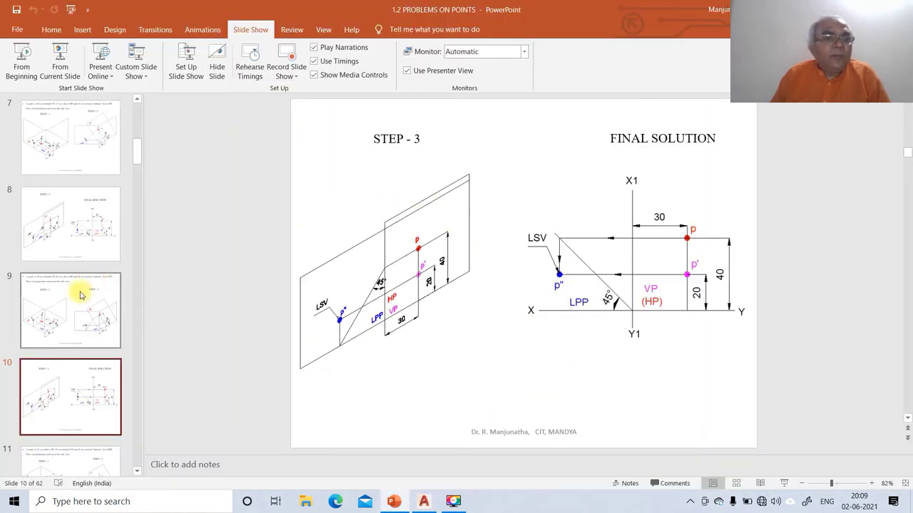
{"action": "left_click", "coordinate": [36, 308]}
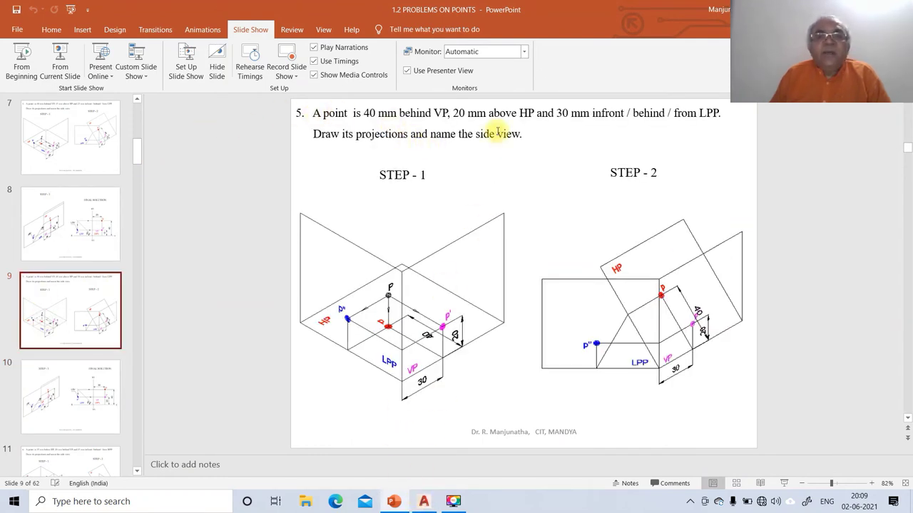
{"action": "left_click", "coordinate": [424, 501]}
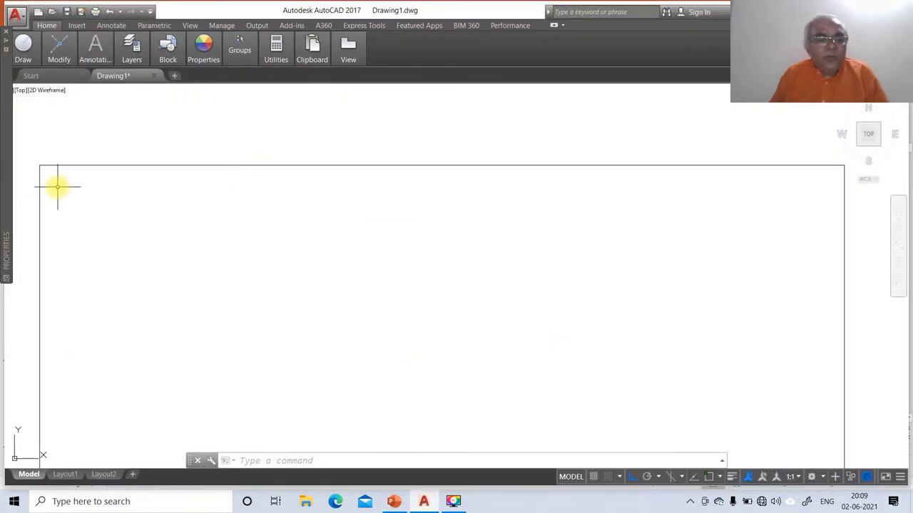
Step: Write "5. A point is 40 mm behind VP, 20 mm above HP and 30 mm behind / infront" as 4-unit-high text inside the border's top-left corner
{"action": "type", "text": "DT"}
{"action": "key", "text": "Return"}
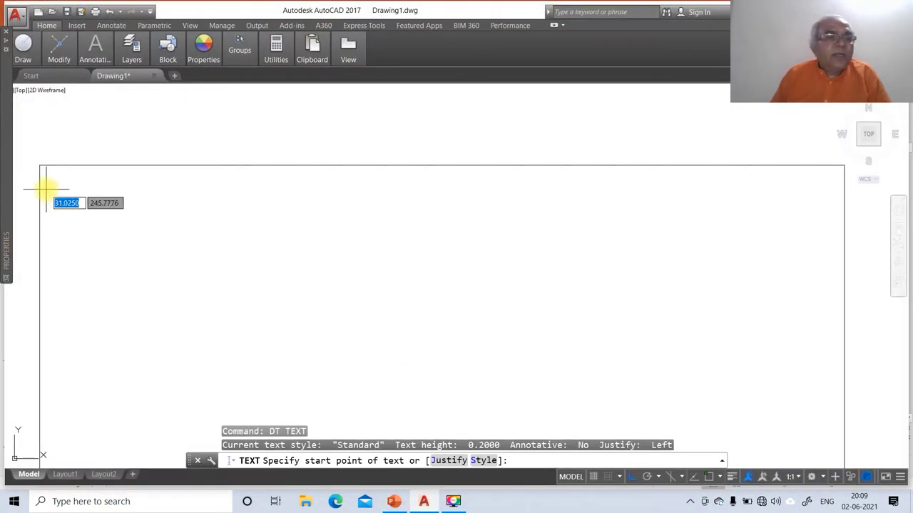
{"action": "left_click", "coordinate": [48, 189]}
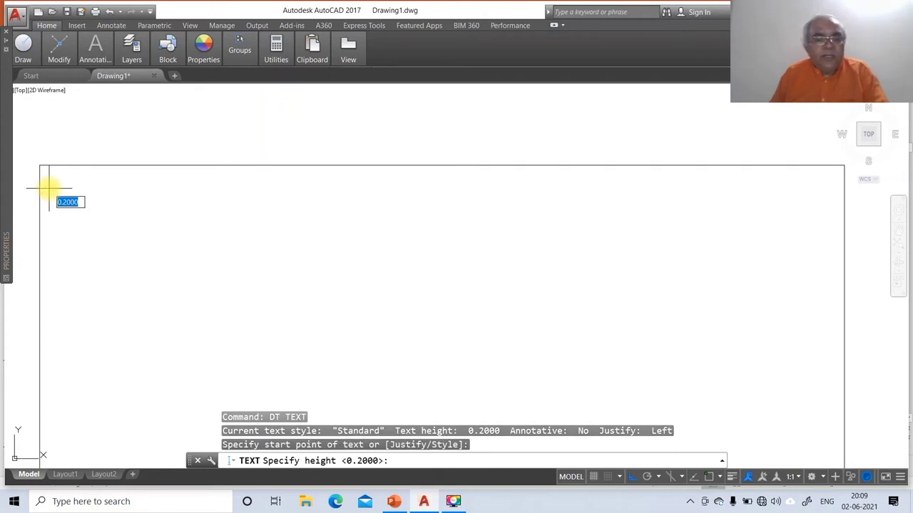
{"action": "type", "text": "4"}
{"action": "key", "text": "Return"}
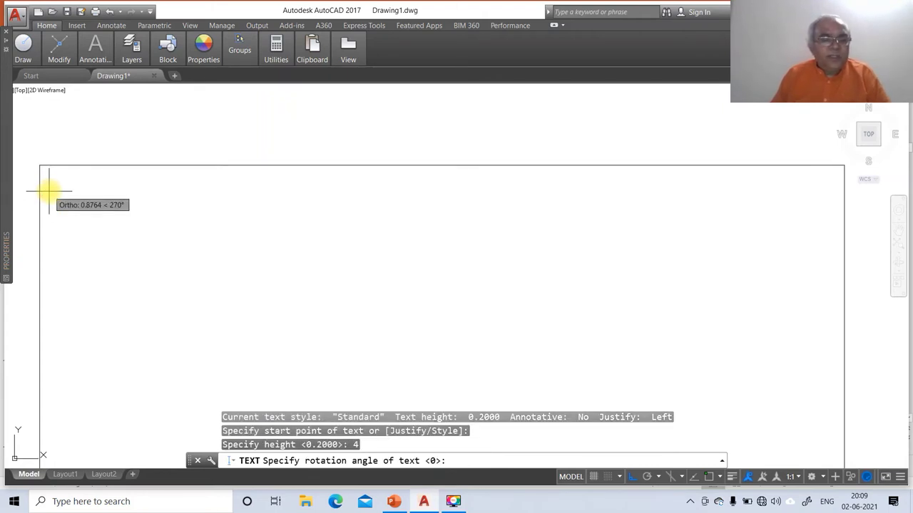
{"action": "key", "text": "Return"}
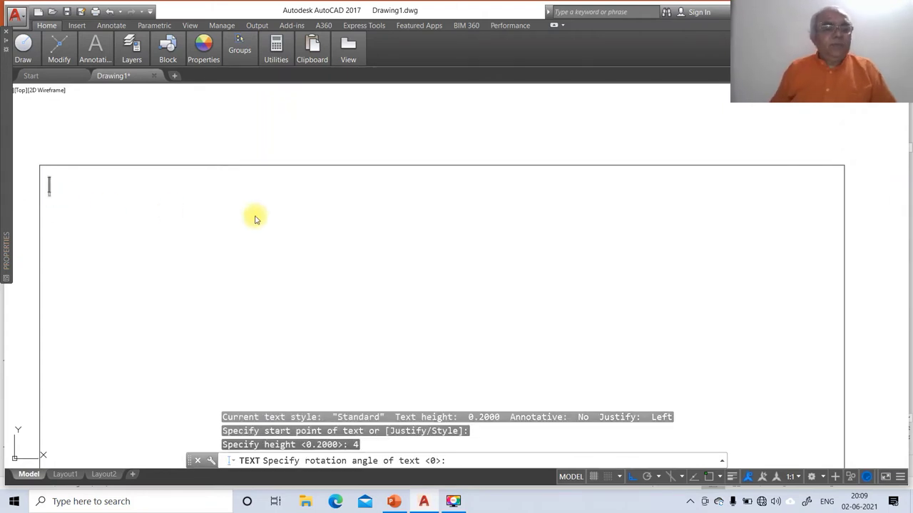
{"action": "type", "text": "4"}
{"action": "key", "text": "BackSpace"}
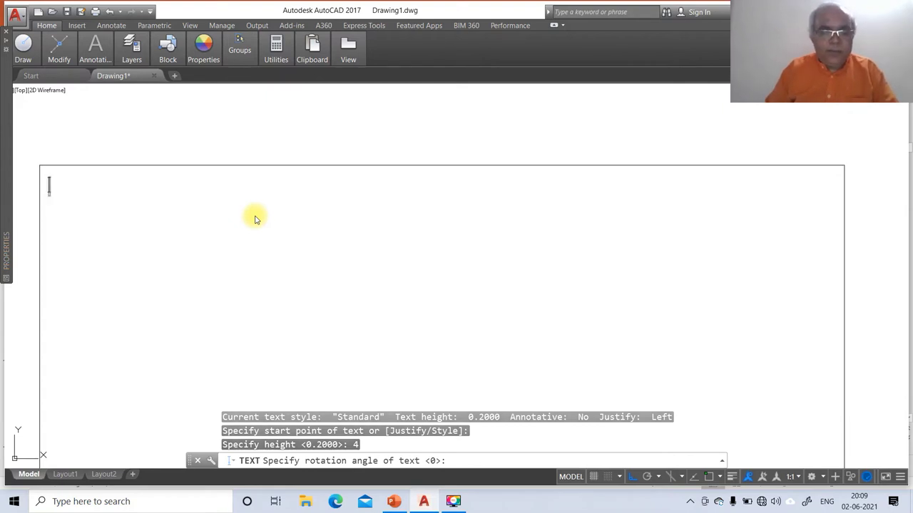
{"action": "type", "text": "5.   A point is"}
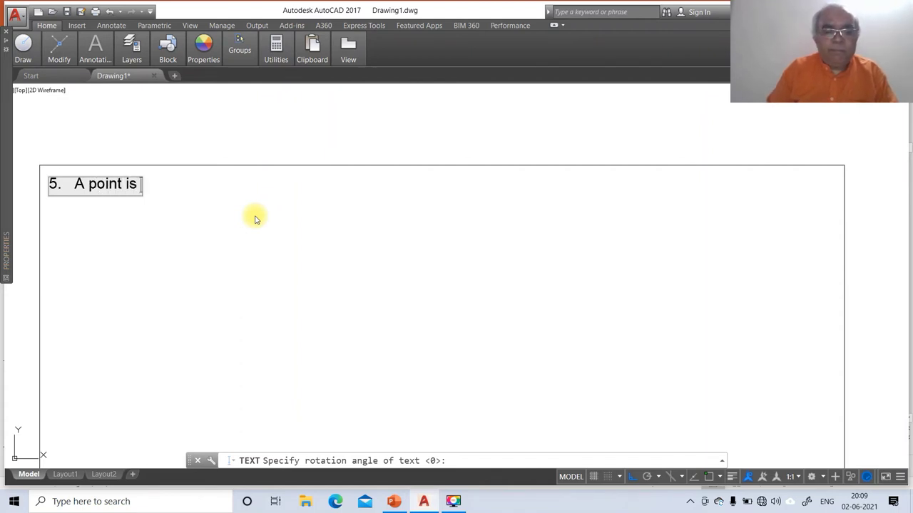
{"action": "type", "text": " 40 mm behind"}
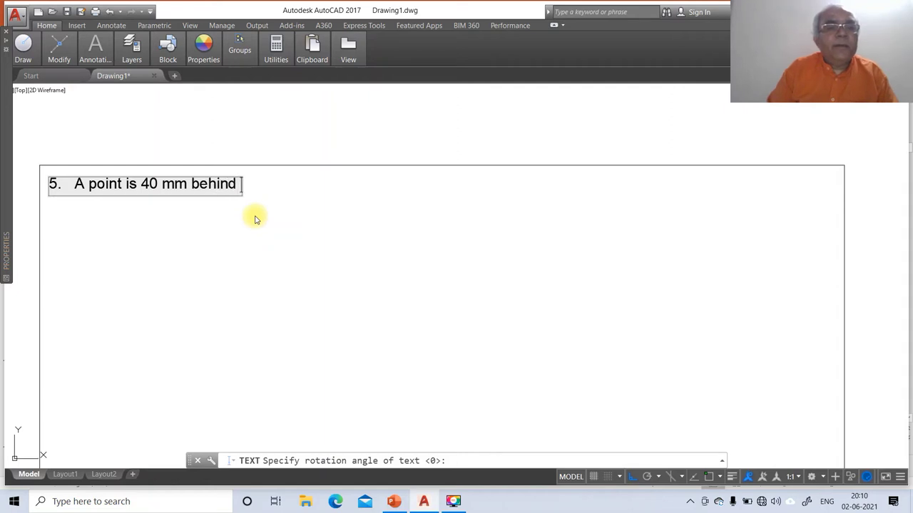
{"action": "type", "text": "20"}
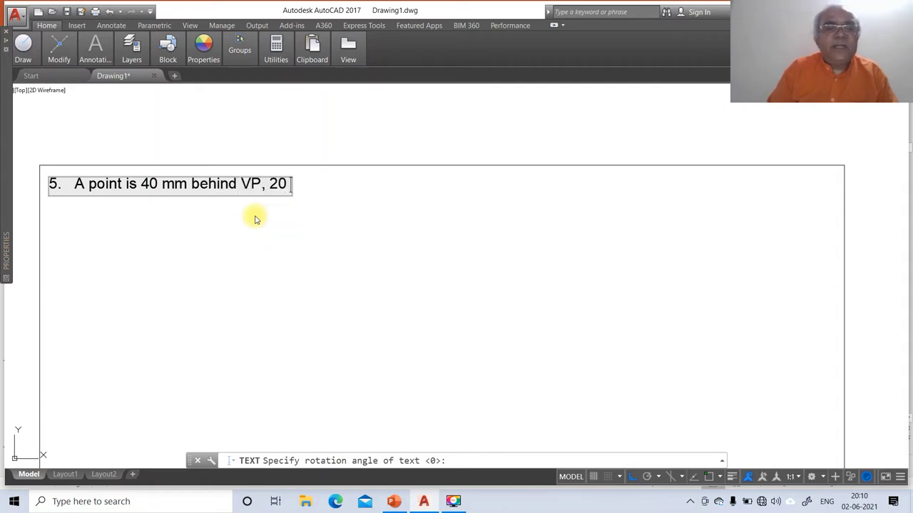
{"action": "type", "text": " mm above "}
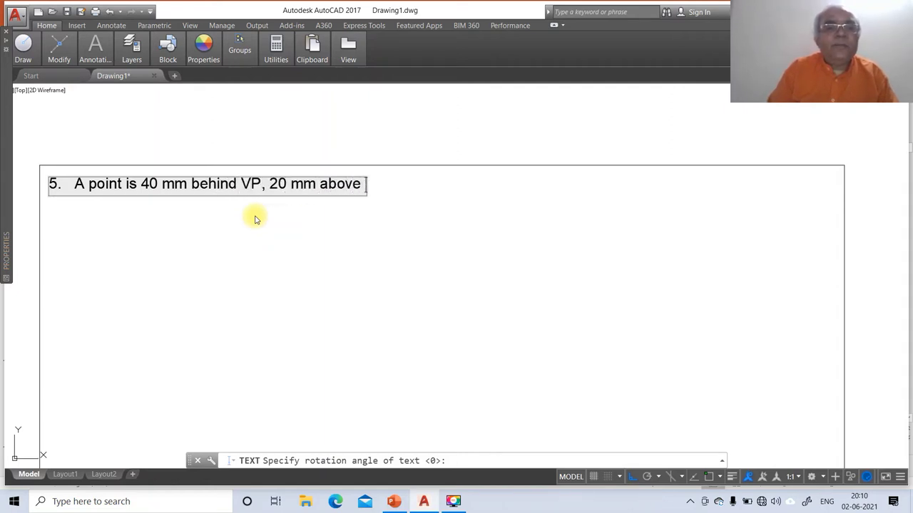
{"action": "type", "text": "HP and"}
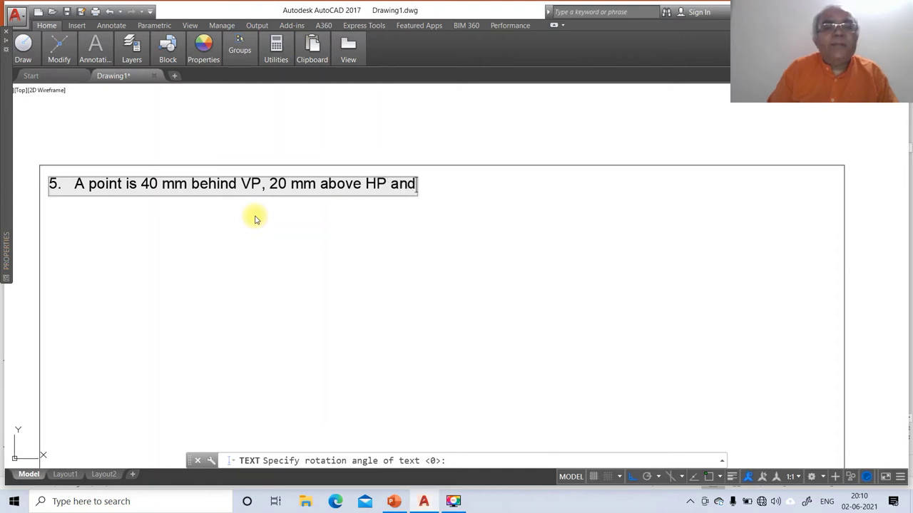
{"action": "type", "text": " 30 mm "}
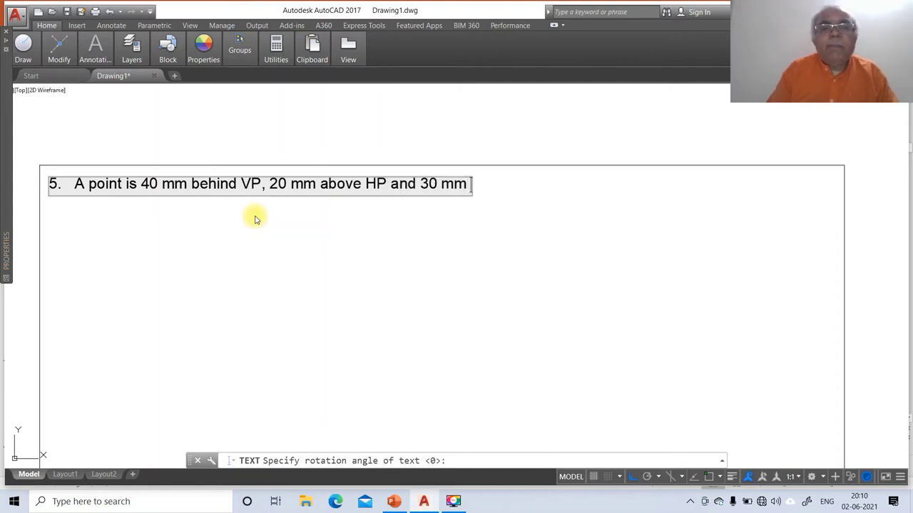
{"action": "type", "text": "behind /"}
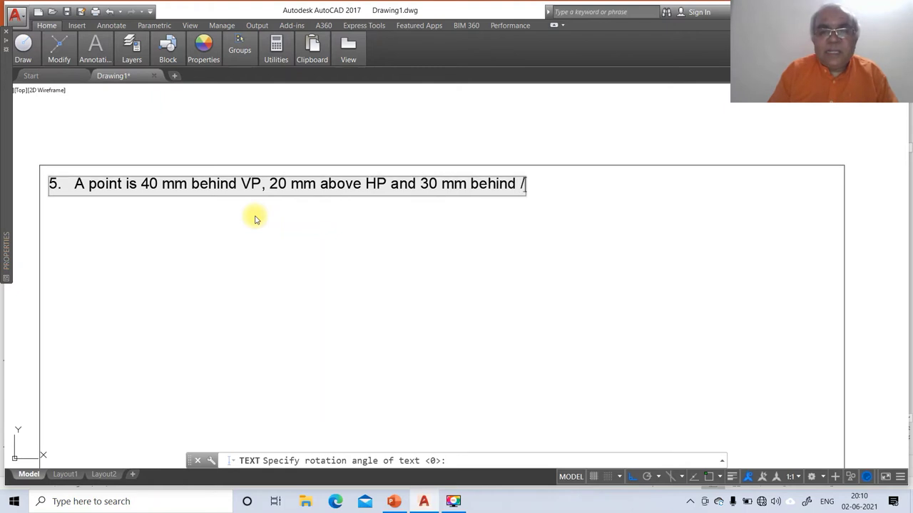
{"action": "type", "text": " infront"}
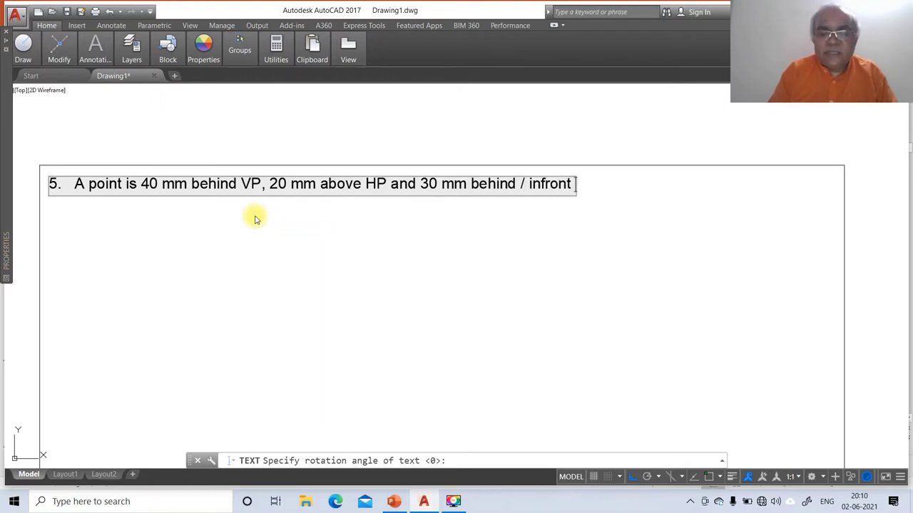
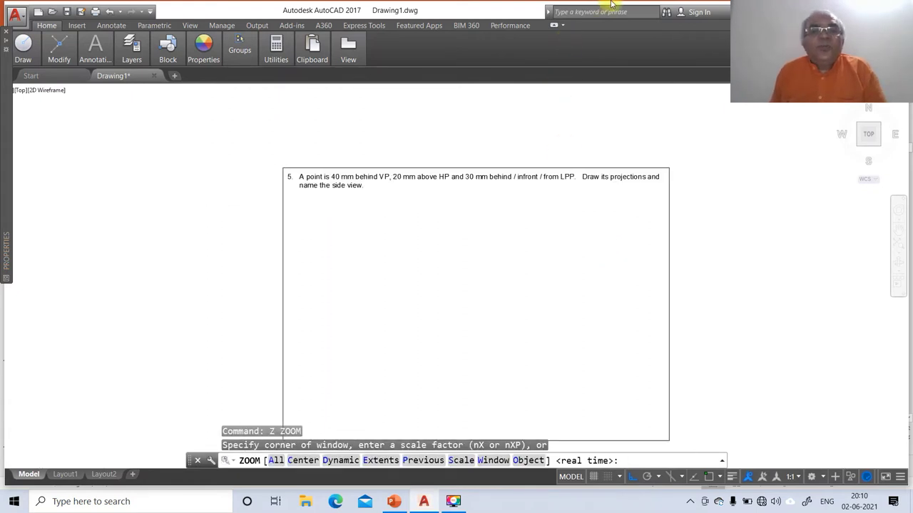
Step: Zoom to a window framing the whole sheet border and its problem statement
{"action": "type", "text": "z"}
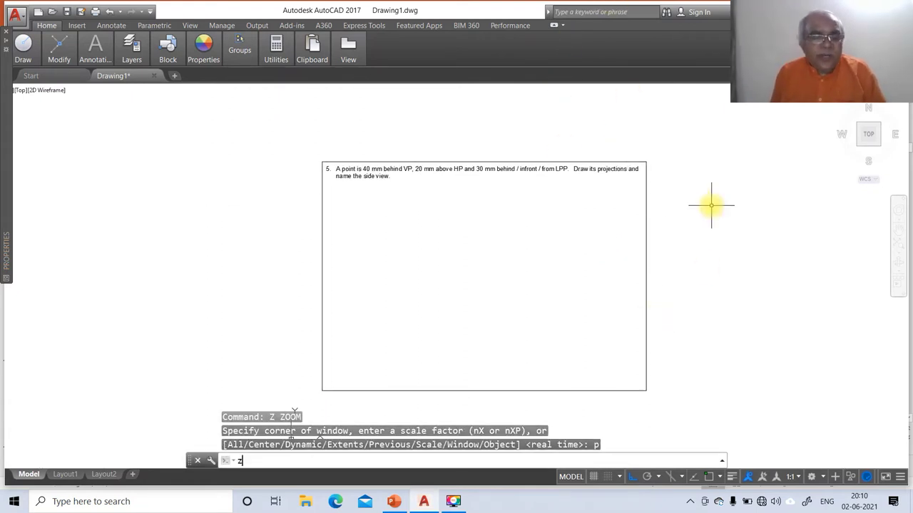
{"action": "key", "text": "Return"}
{"action": "type", "text": "w"}
{"action": "key", "text": "Return"}
{"action": "left_click", "coordinate": [293, 149]}
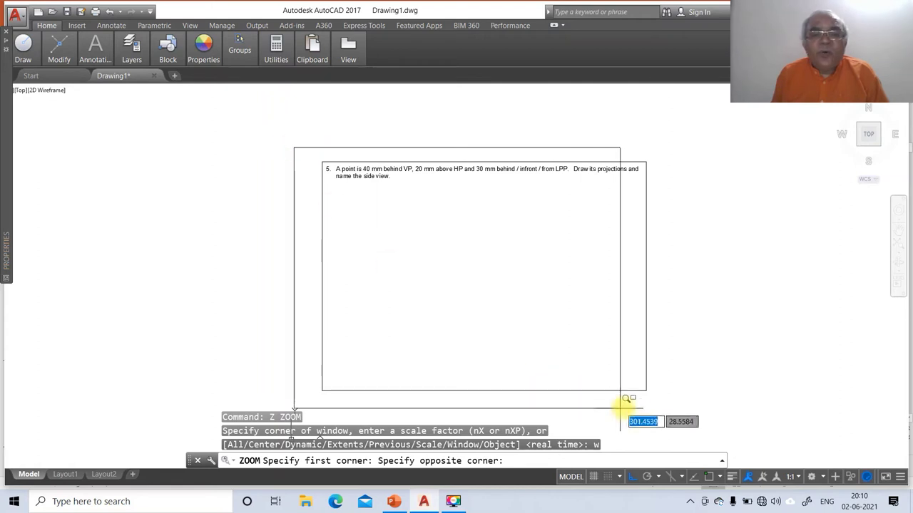
{"action": "left_click", "coordinate": [664, 401]}
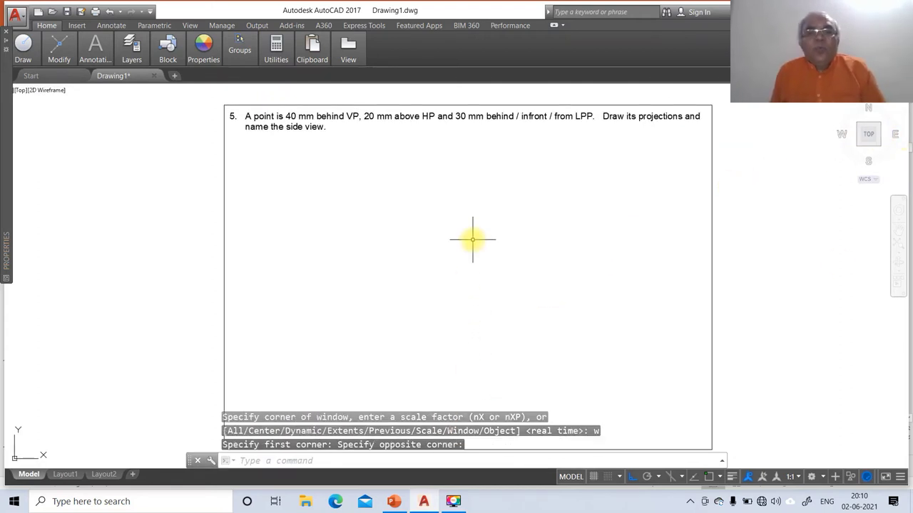
Step: Draw a long horizontal reference line across the middle of the sheet with the Line command
{"action": "type", "text": "l"}
{"action": "key", "text": "Return"}
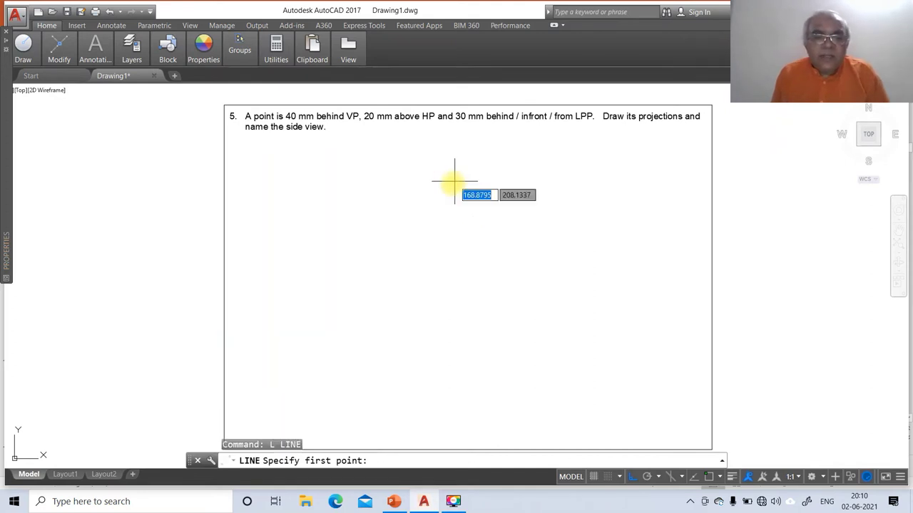
{"action": "left_click", "coordinate": [284, 284]}
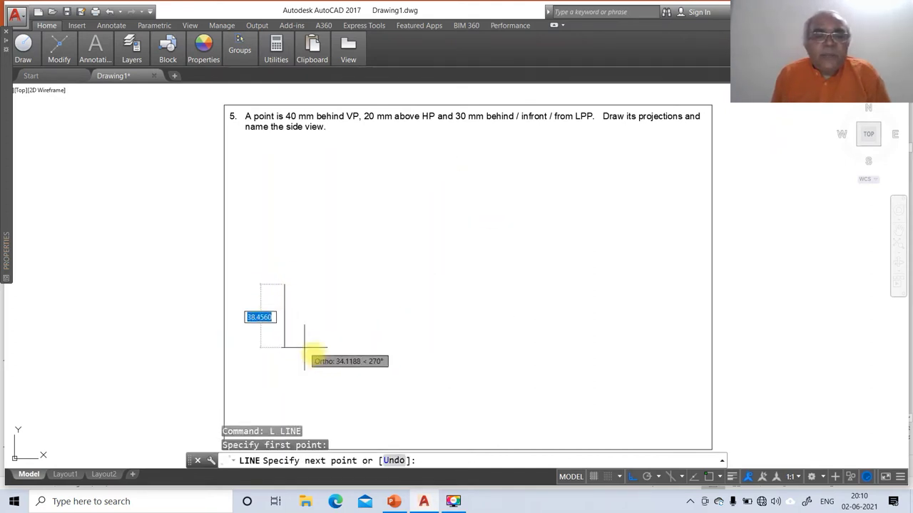
{"action": "left_click", "coordinate": [648, 311]}
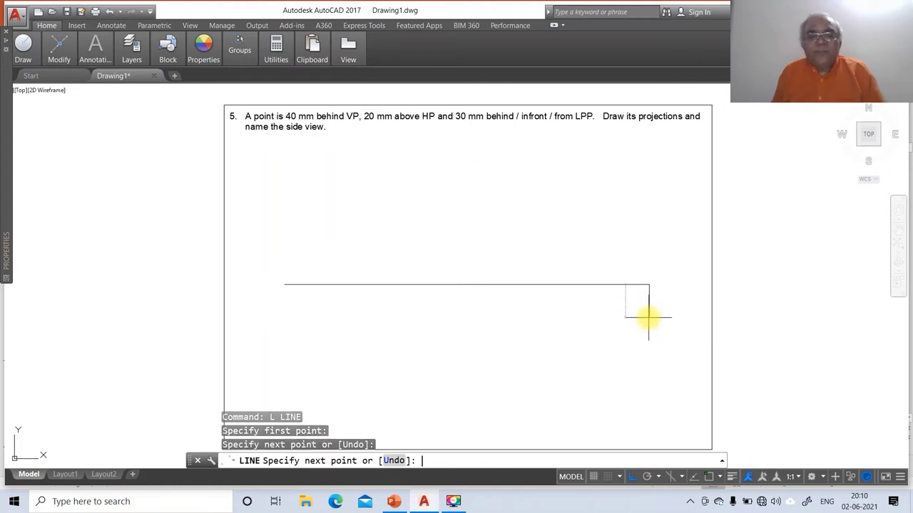
{"action": "key", "text": "Return"}
Step: Draw a vertical reference line from below the problem statement down to just past the horizontal line, near its middle
{"action": "key", "text": "Return"}
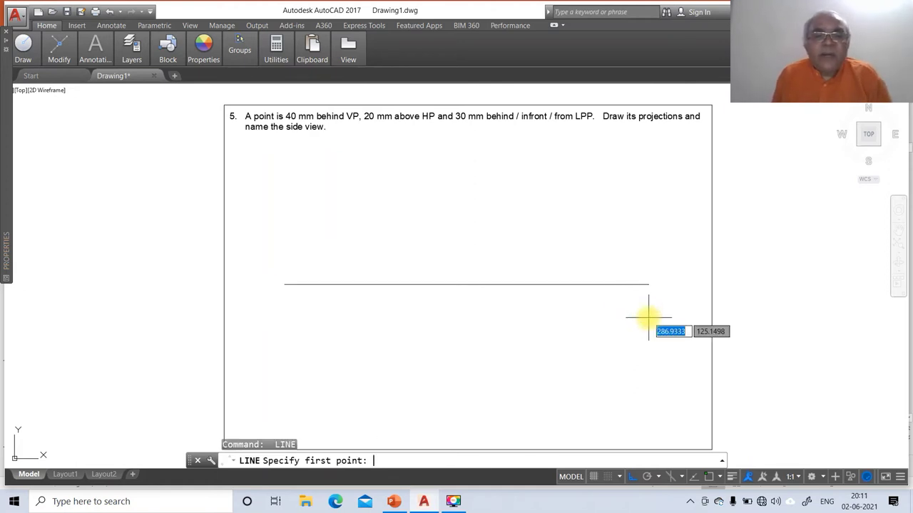
{"action": "left_click", "coordinate": [457, 147]}
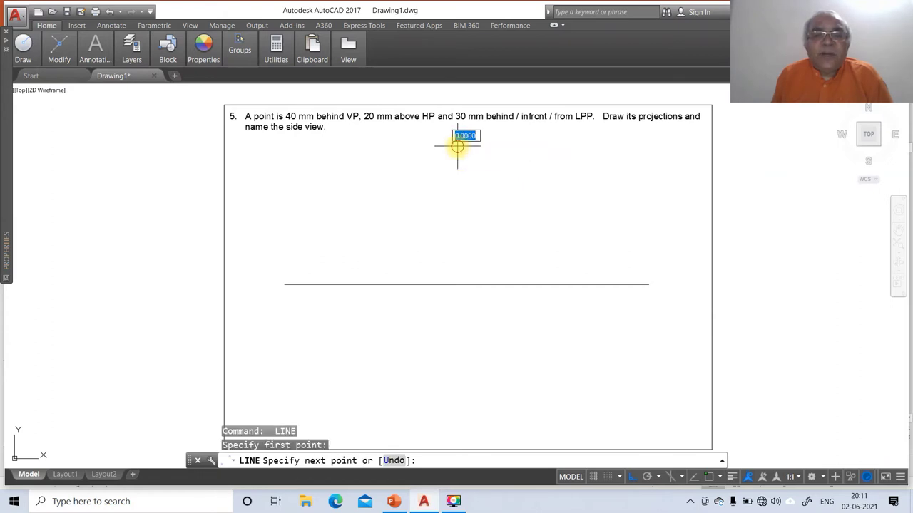
{"action": "left_click", "coordinate": [450, 306]}
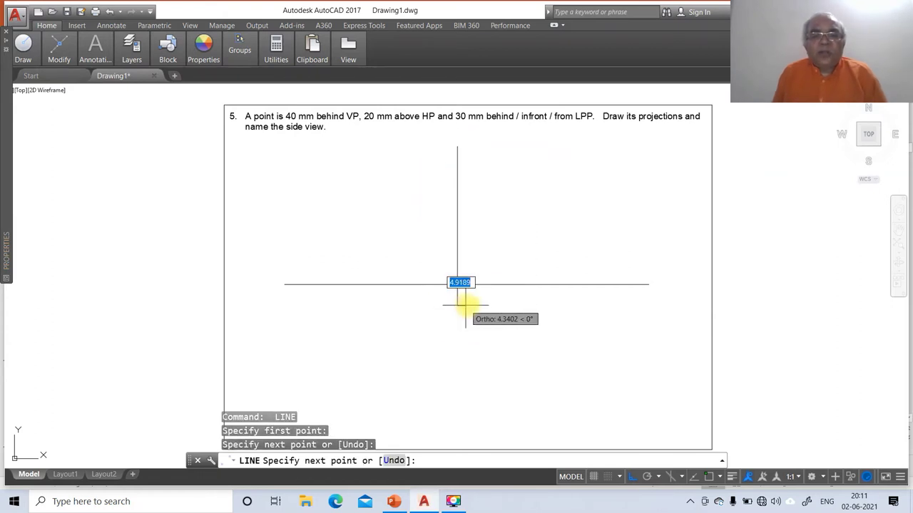
{"action": "left_click", "coordinate": [480, 305]}
{"action": "key", "text": "Return"}
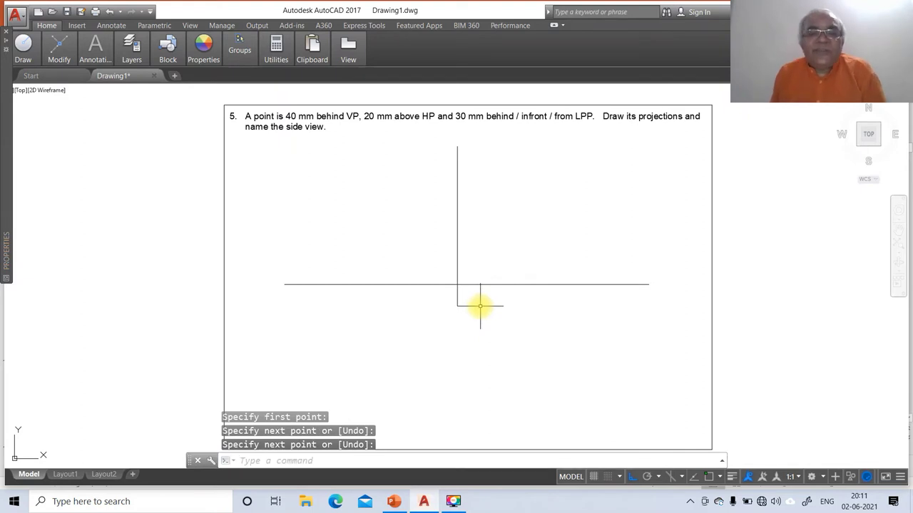
Step: Add 3-unit-high labels above the horizontal line: VP over (HP) right of the vertical line and LPP left of it
{"action": "type", "text": "dt"}
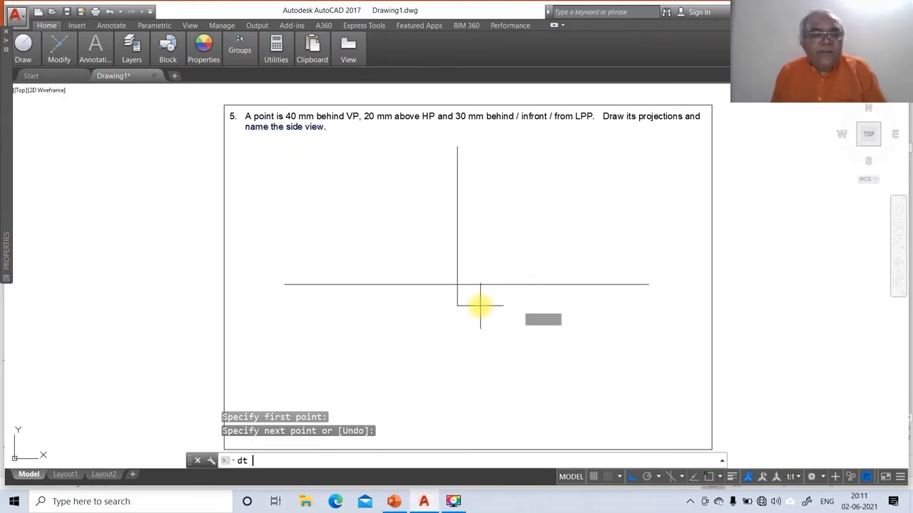
{"action": "key", "text": "Return"}
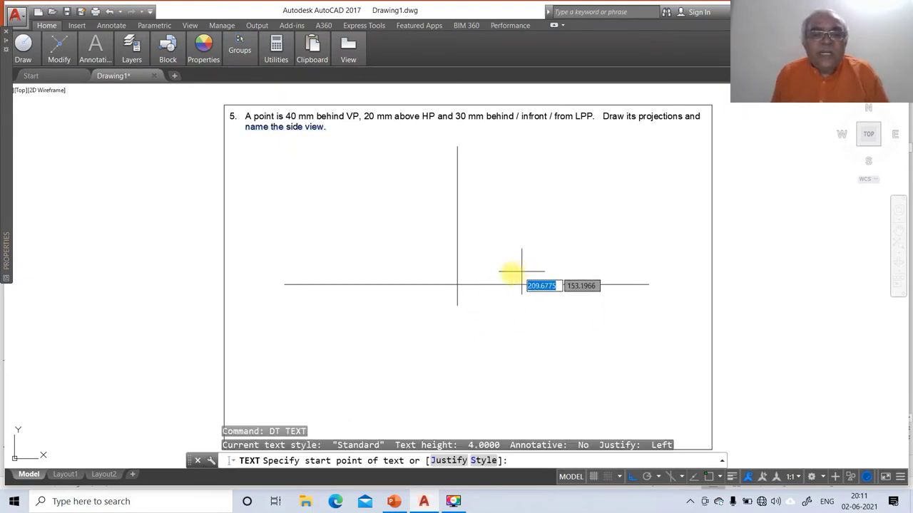
{"action": "left_click", "coordinate": [468, 267]}
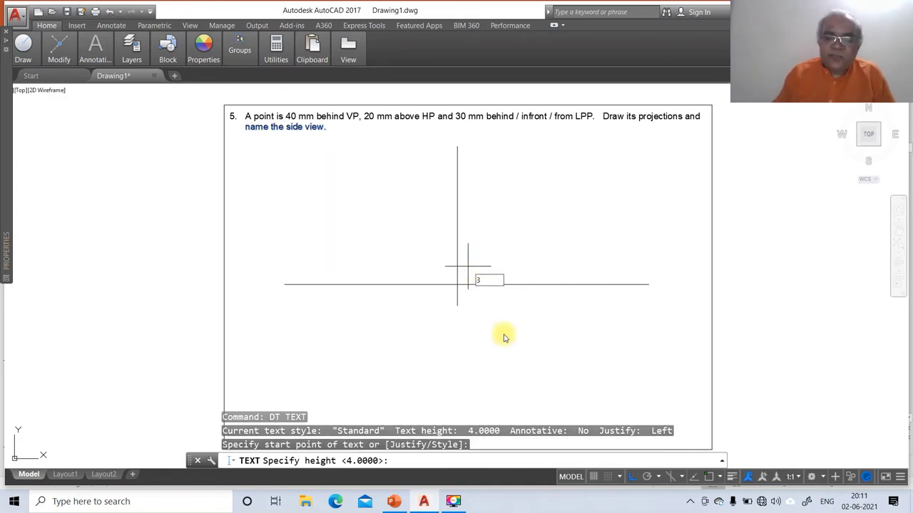
{"action": "key", "text": "Return"}
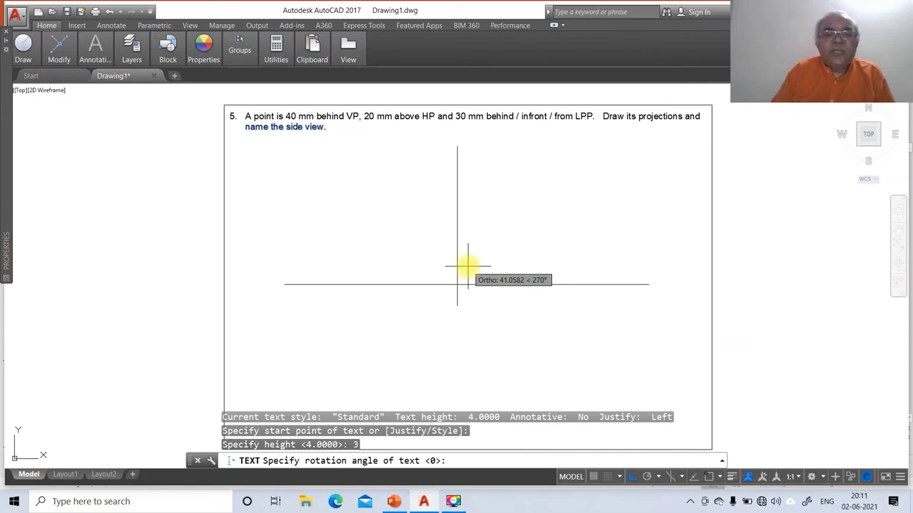
{"action": "key", "text": "Return"}
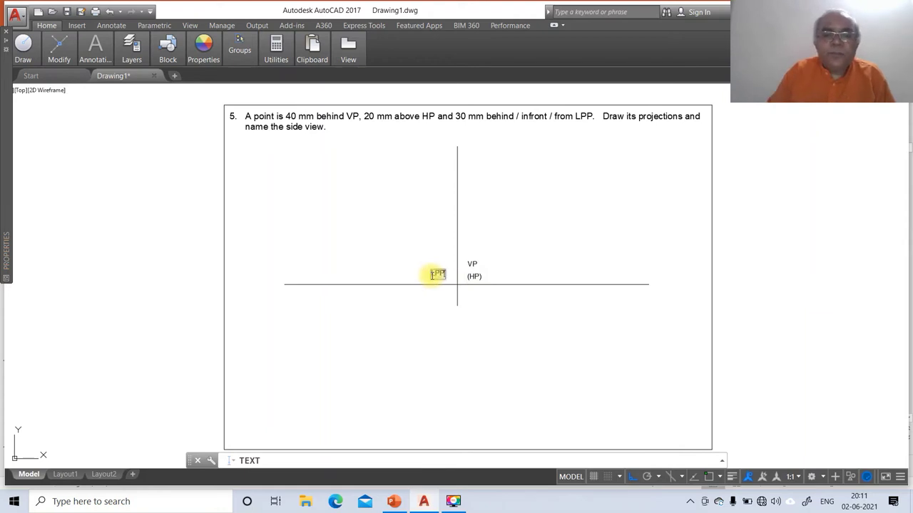
{"action": "key", "text": "Return"}
{"action": "key", "text": "Return"}
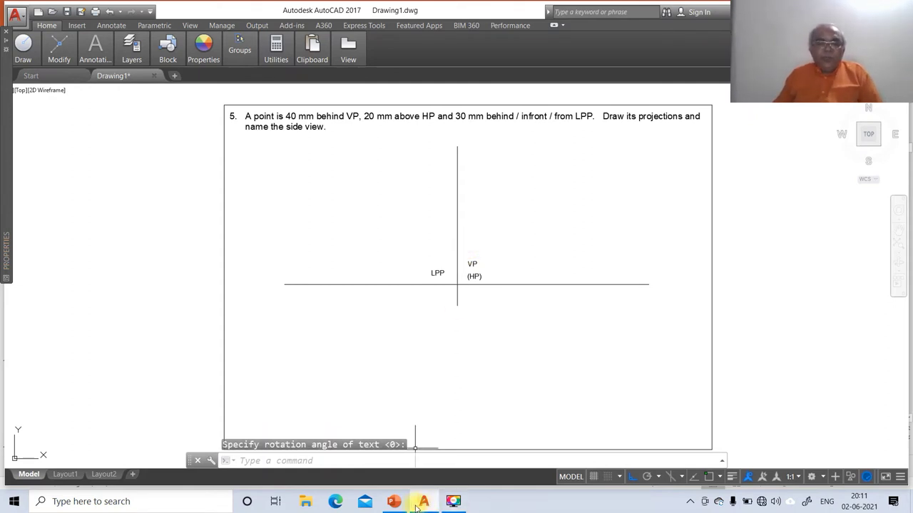
Step: Check the final solution on slide 10 in PowerPoint and return to the AutoCAD drawing
{"action": "left_click", "coordinate": [393, 502]}
{"action": "left_click", "coordinate": [93, 412]}
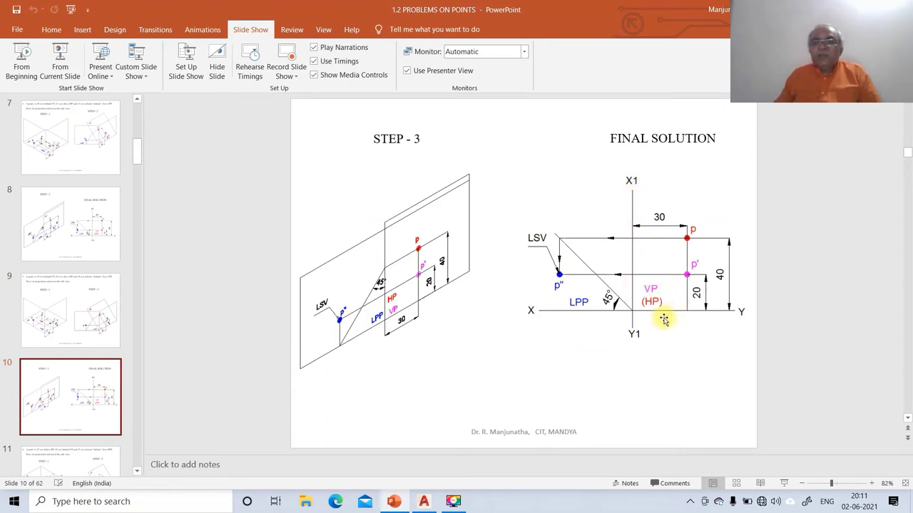
{"action": "left_click", "coordinate": [425, 502]}
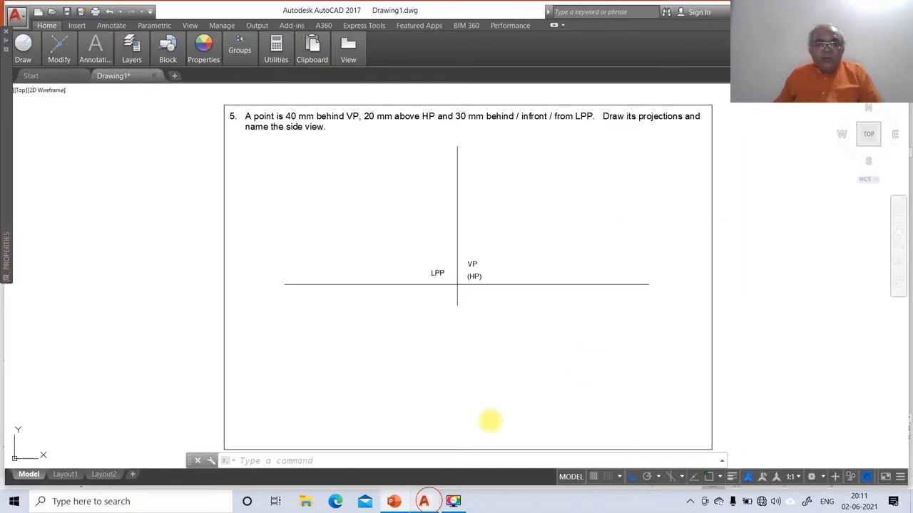
Step: Offset the vertical reference line 30 units to the right
{"action": "type", "text": "O"}
{"action": "key", "text": "Return"}
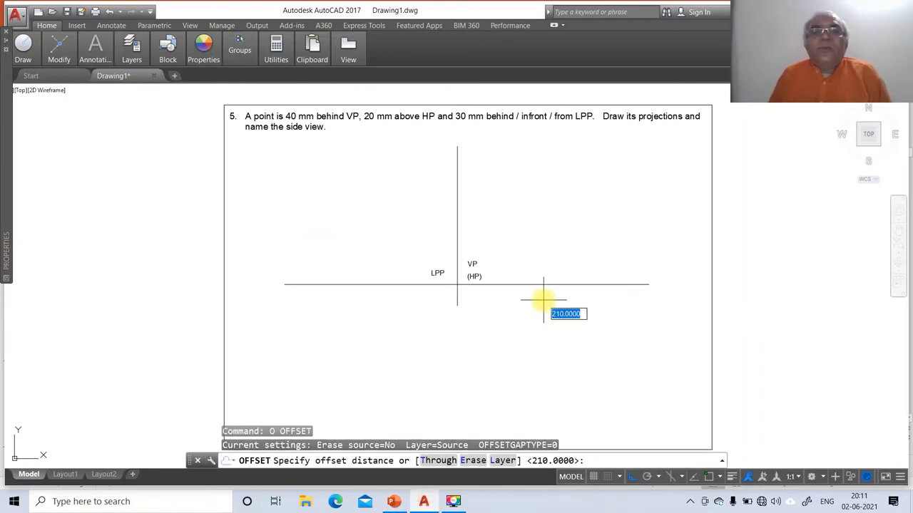
{"action": "type", "text": "30"}
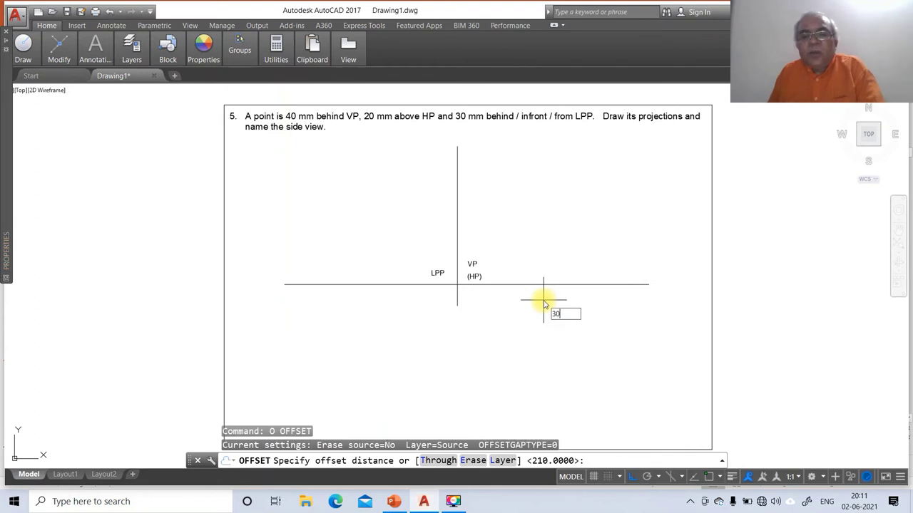
{"action": "key", "text": "Return"}
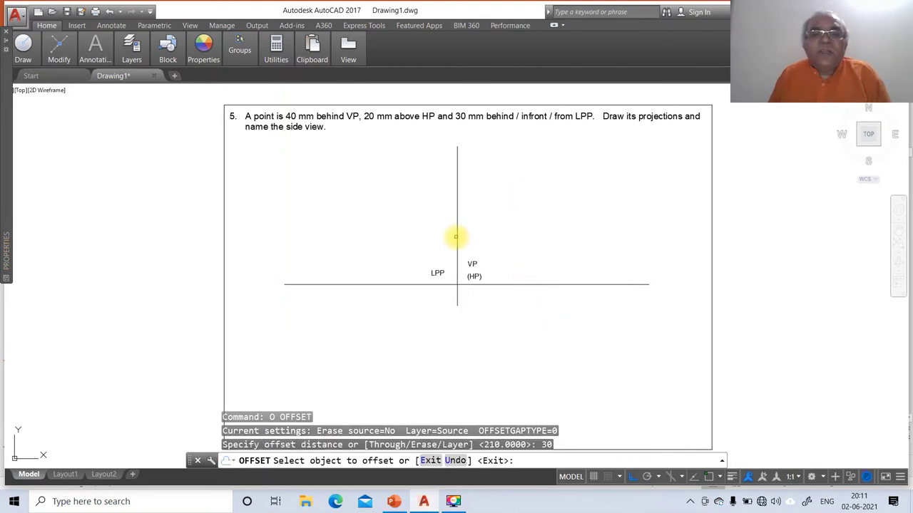
{"action": "left_click", "coordinate": [457, 236]}
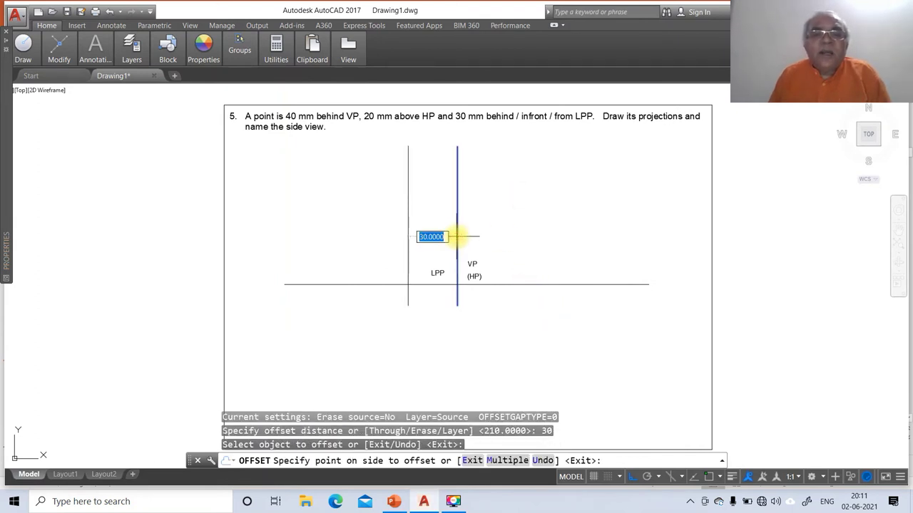
{"action": "left_click", "coordinate": [501, 232]}
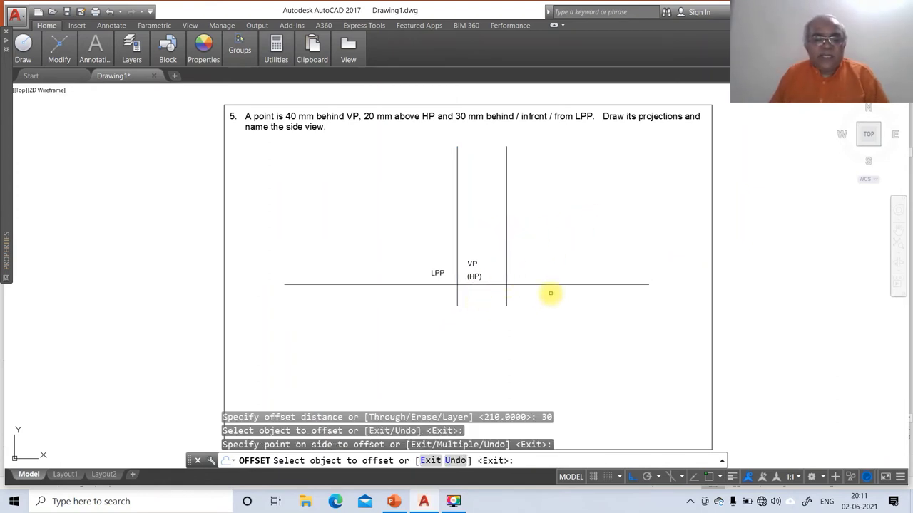
{"action": "key", "text": "Return"}
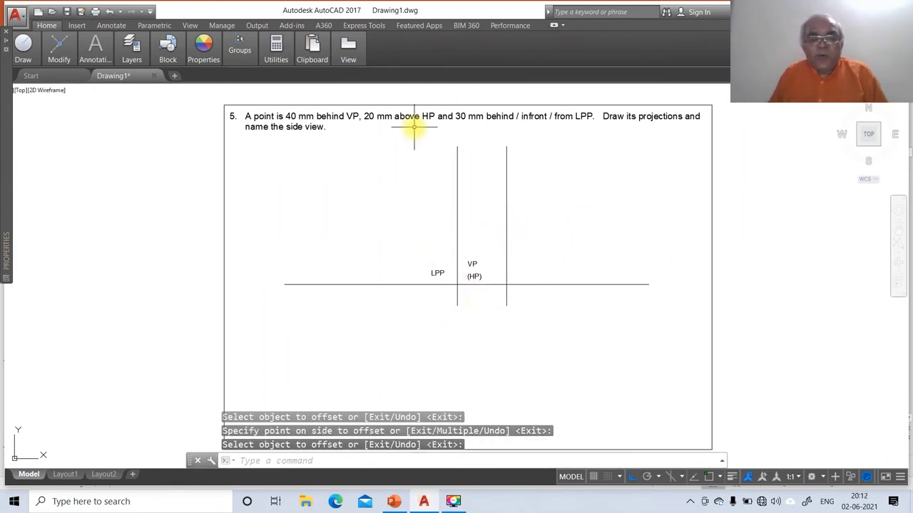
Step: Offset the horizontal reference line 20 units upward
{"action": "type", "text": "o"}
{"action": "key", "text": "Return"}
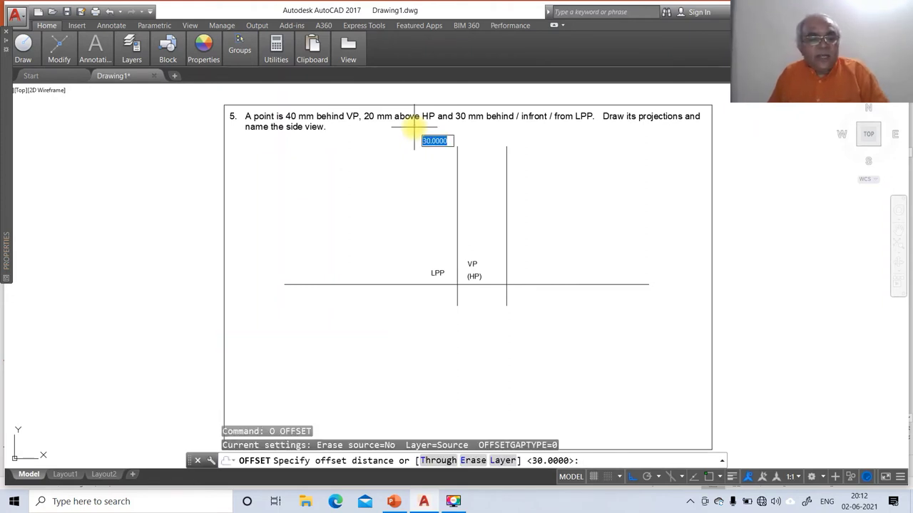
{"action": "type", "text": "20"}
{"action": "key", "text": "Return"}
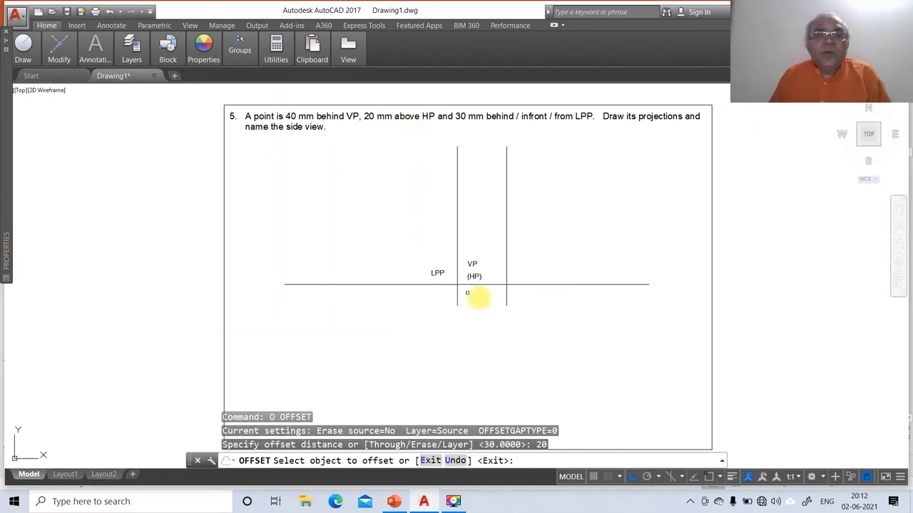
{"action": "left_click", "coordinate": [517, 285]}
{"action": "left_click", "coordinate": [519, 246]}
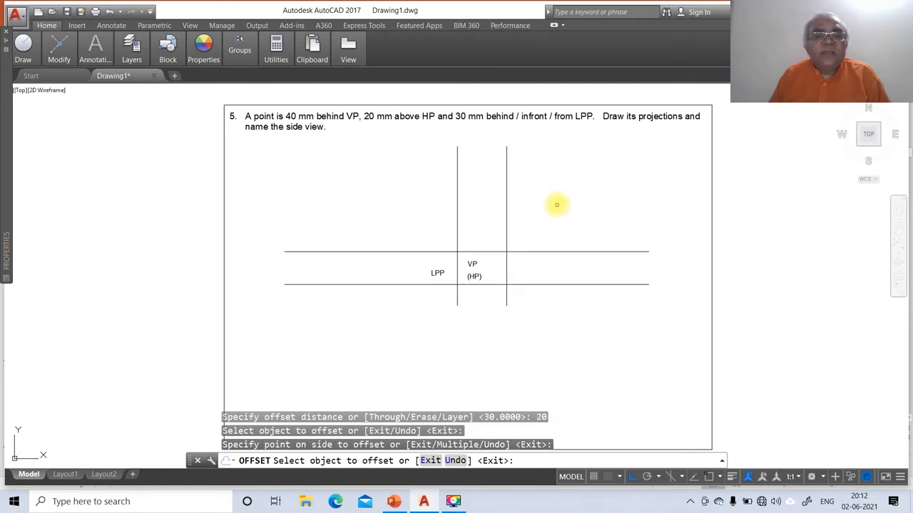
{"action": "key", "text": "Return"}
Step: Trim the part of the upper horizontal line lying right of the offset vertical line
{"action": "type", "text": "tr"}
{"action": "key", "text": "Return"}
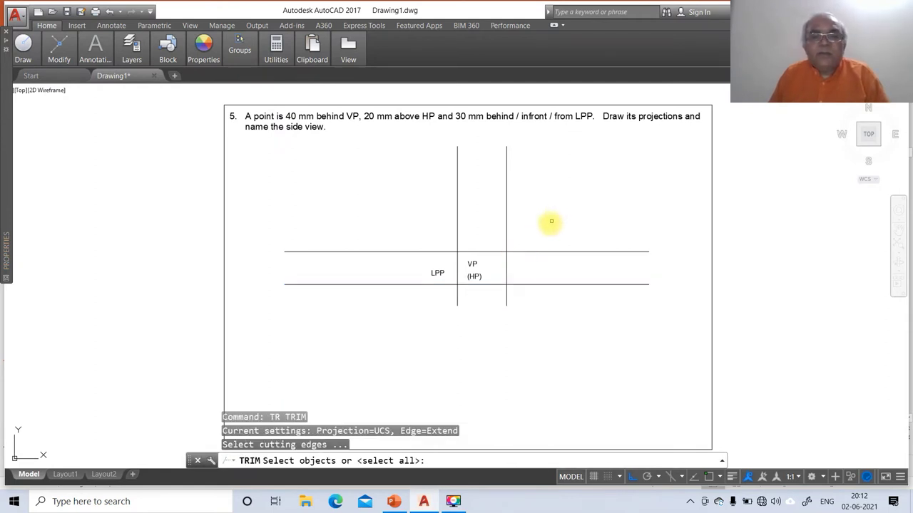
{"action": "left_click", "coordinate": [511, 241]}
{"action": "left_click", "coordinate": [502, 239]}
{"action": "key", "text": "Return"}
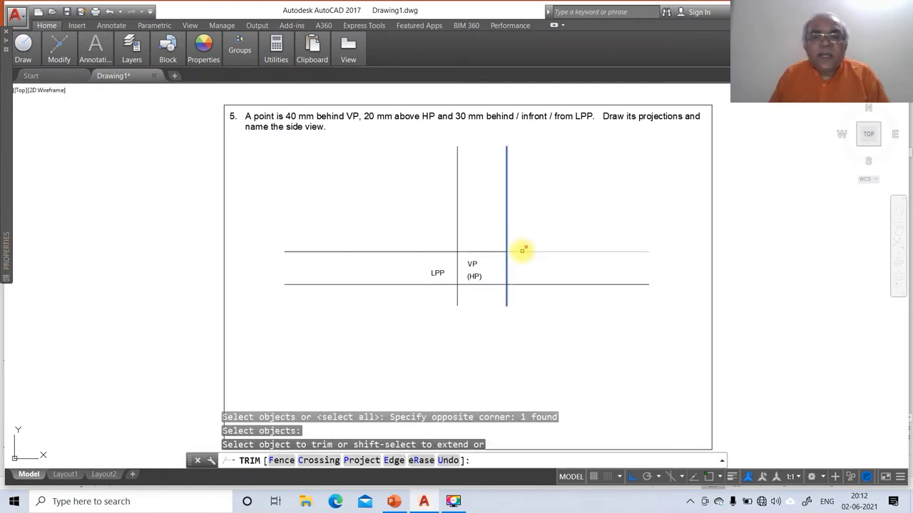
{"action": "left_click", "coordinate": [523, 251]}
{"action": "key", "text": "Return"}
Step: Check the solution slide in PowerPoint, return to AutoCAD and offset the horizontal reference line 40 units upward
{"action": "left_click", "coordinate": [405, 503]}
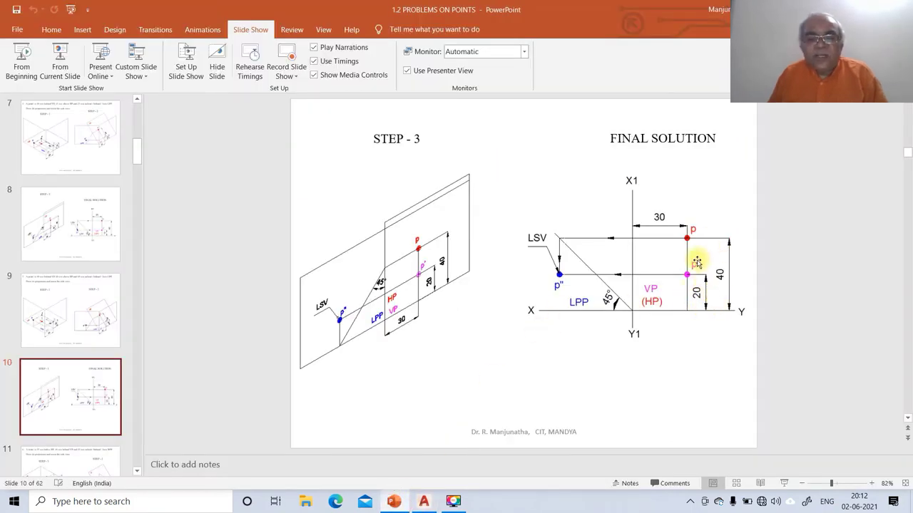
{"action": "left_click", "coordinate": [423, 501]}
{"action": "type", "text": "o"}
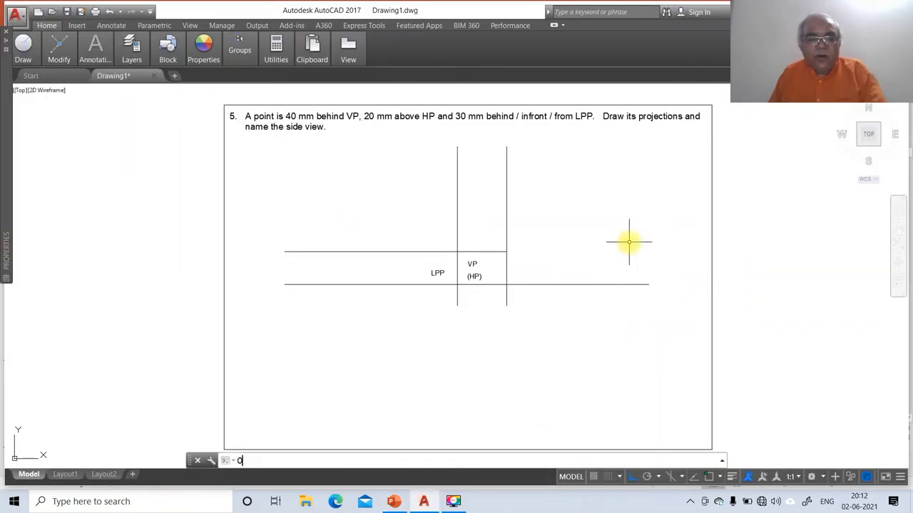
{"action": "key", "text": "Return"}
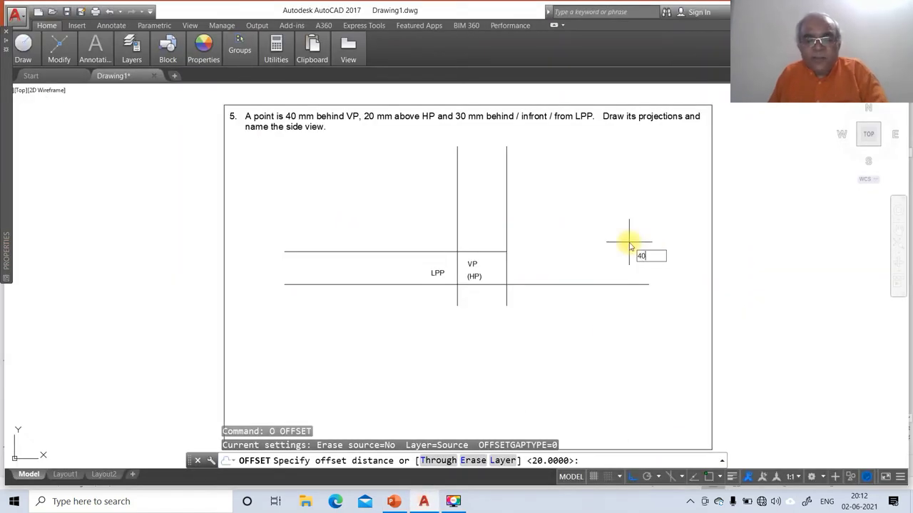
{"action": "type", "text": "40"}
{"action": "key", "text": "Return"}
{"action": "left_click", "coordinate": [526, 284]}
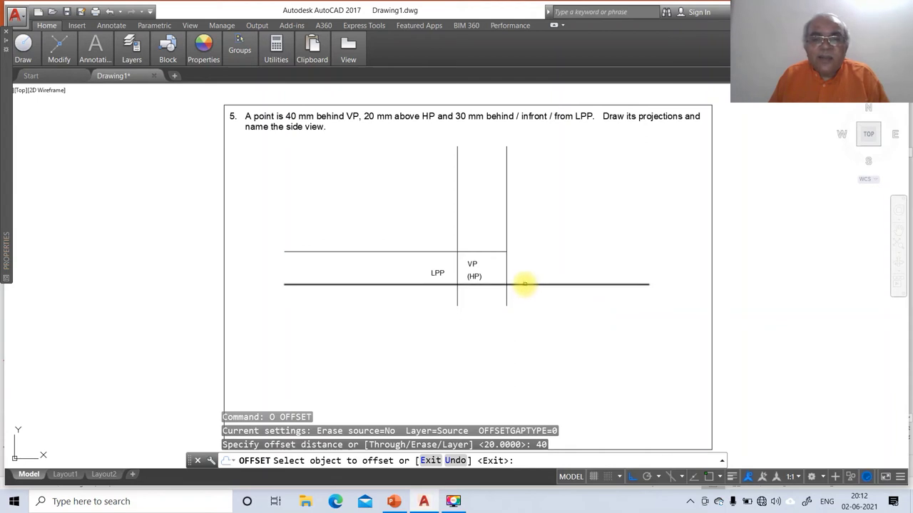
{"action": "left_click", "coordinate": [530, 250]}
{"action": "key", "text": "Return"}
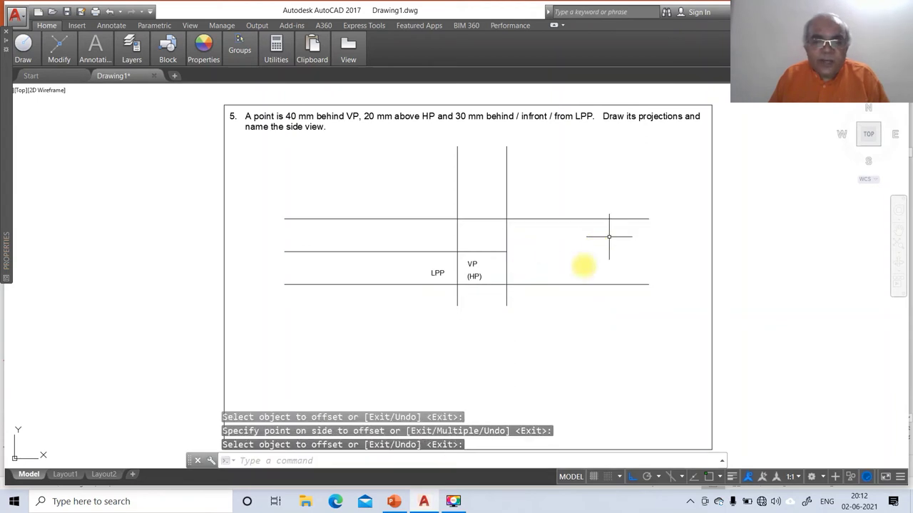
Step: Check the solution slide in PowerPoint, return to AutoCAD and trim the offset vertical line below the horizontal reference line
{"action": "left_click", "coordinate": [423, 502]}
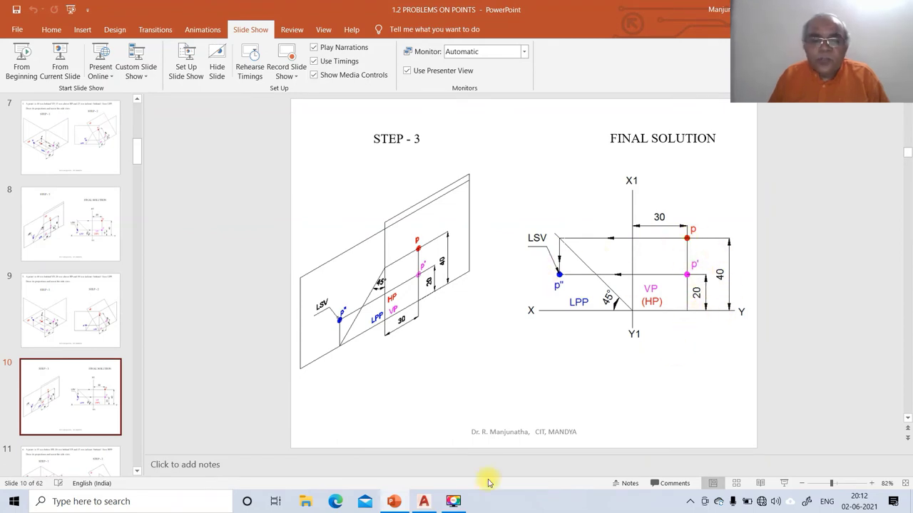
{"action": "left_click", "coordinate": [424, 503]}
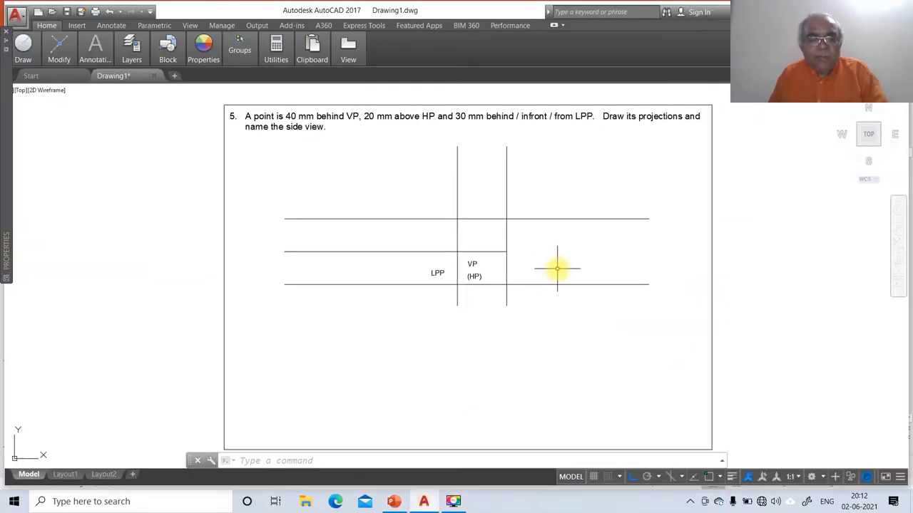
{"action": "type", "text": "TR"}
{"action": "key", "text": "Return"}
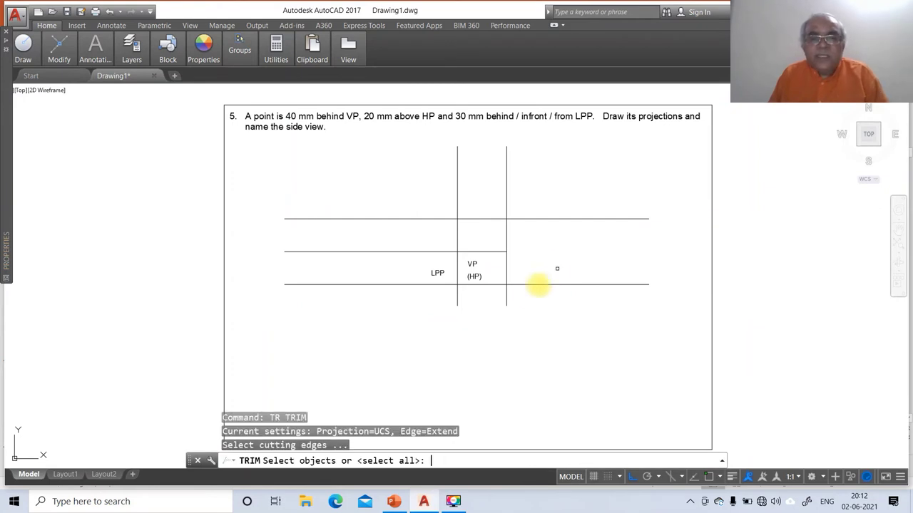
{"action": "left_click", "coordinate": [520, 285]}
{"action": "key", "text": "Return"}
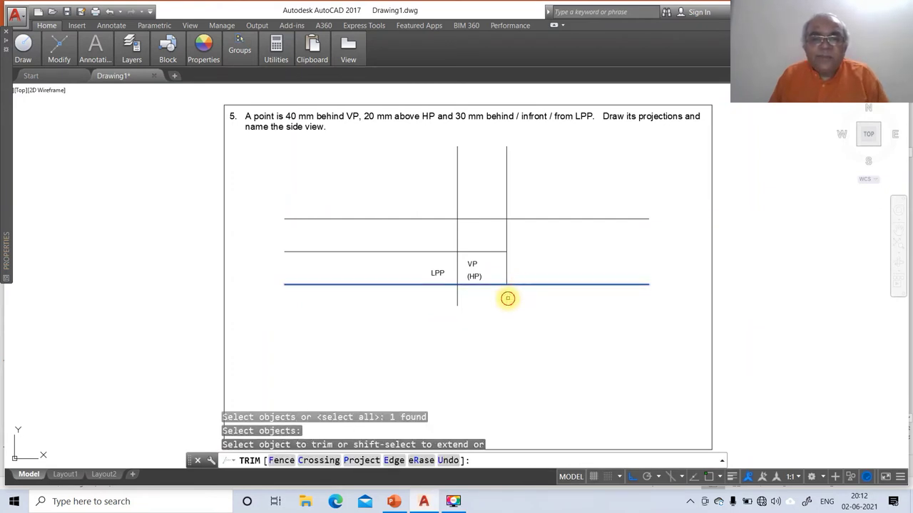
{"action": "key", "text": "Return"}
Step: Trim the uppermost horizontal line and the offset vertical line where they extend beyond their mutual corner
{"action": "key", "text": "Return"}
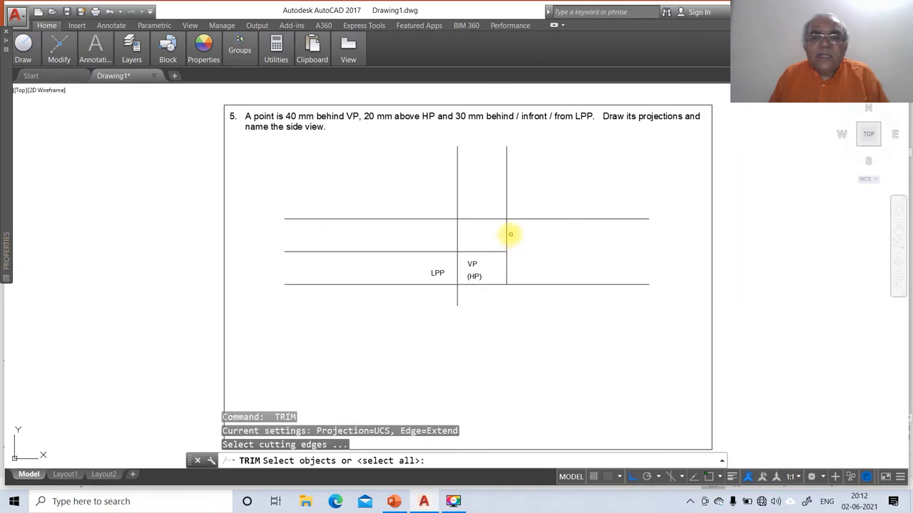
{"action": "left_click", "coordinate": [507, 232]}
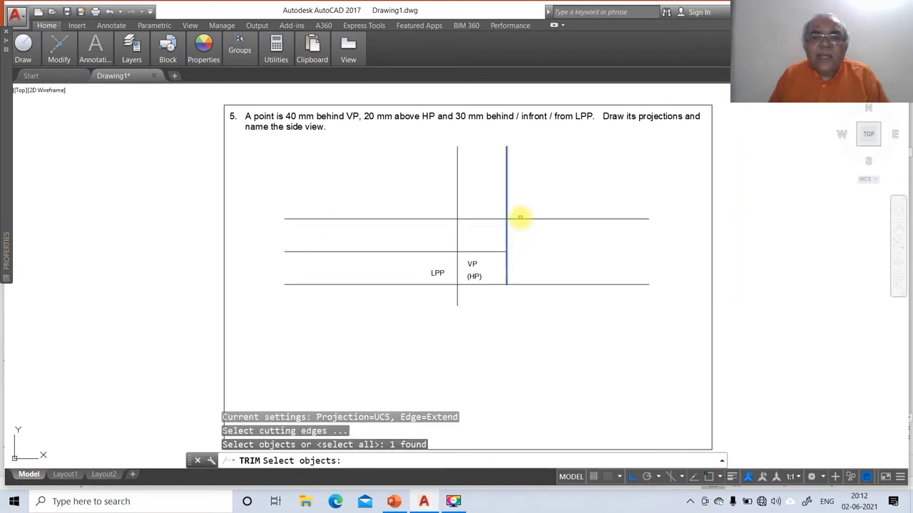
{"action": "left_click", "coordinate": [521, 218]}
{"action": "key", "text": "Return"}
{"action": "left_click", "coordinate": [560, 219]}
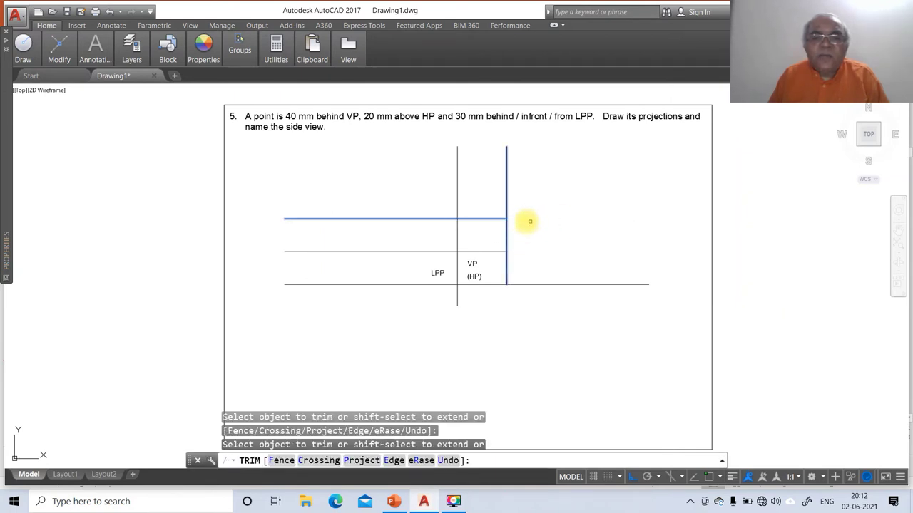
{"action": "key", "text": "Return"}
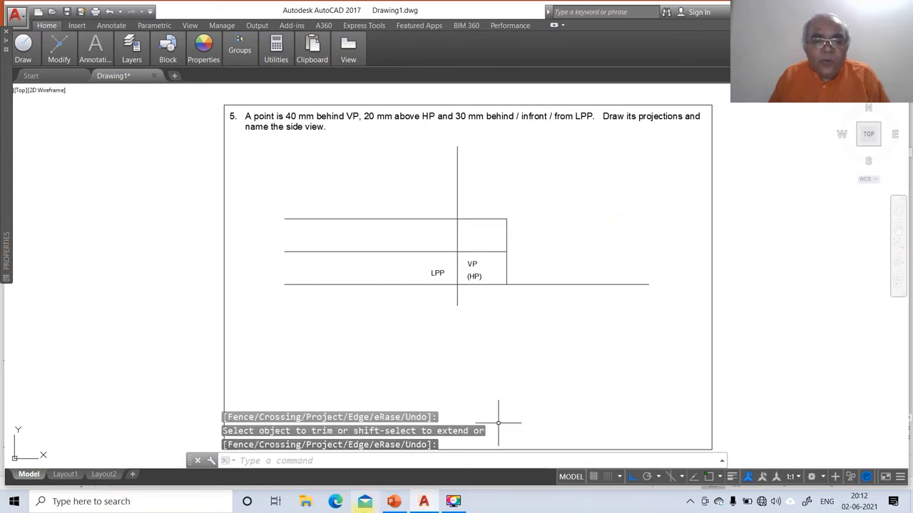
Step: Recheck the slide in PowerPoint, return to AutoCAD and draw a line 100 long at 135° from the intersection of the reference lines
{"action": "left_click", "coordinate": [393, 501]}
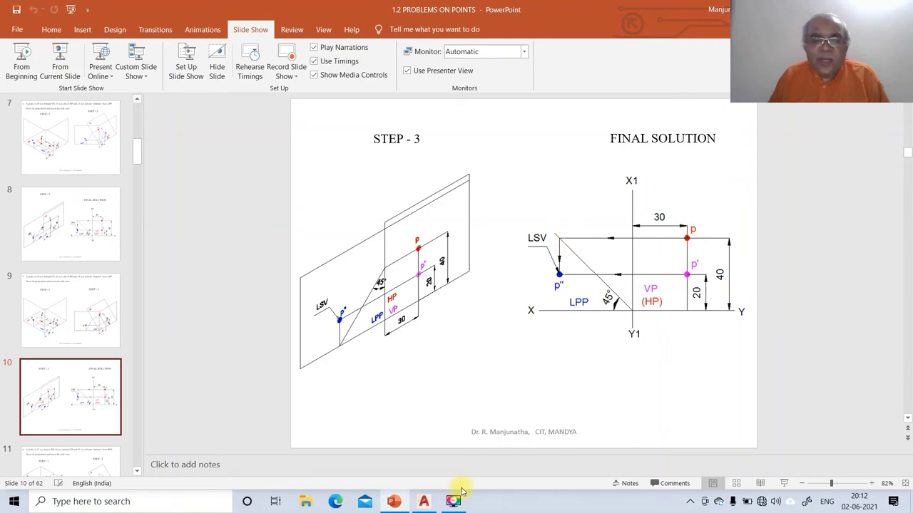
{"action": "left_click", "coordinate": [425, 500]}
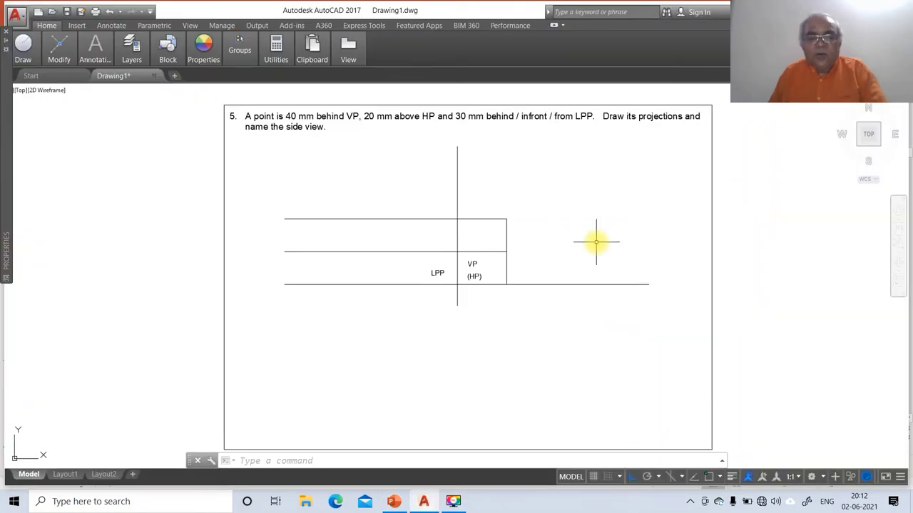
{"action": "type", "text": "L"}
{"action": "key", "text": "Return"}
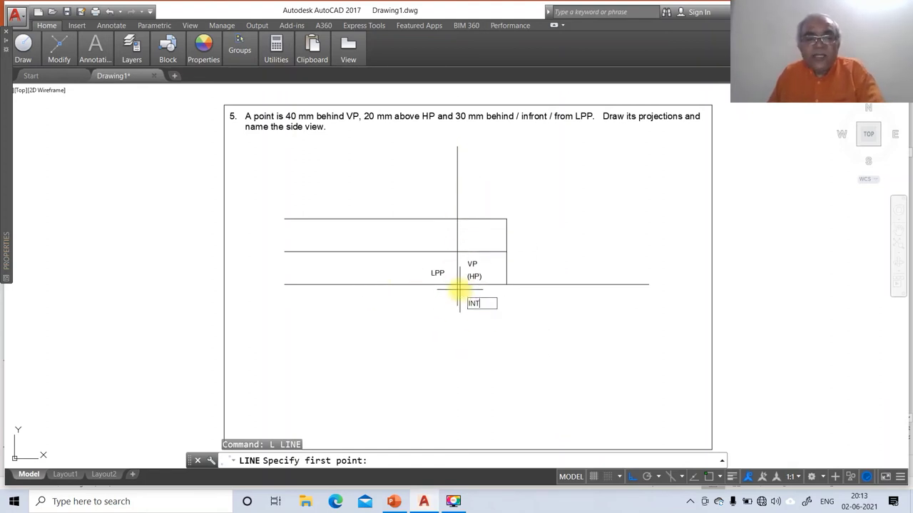
{"action": "type", "text": "INT"}
{"action": "key", "text": "Return"}
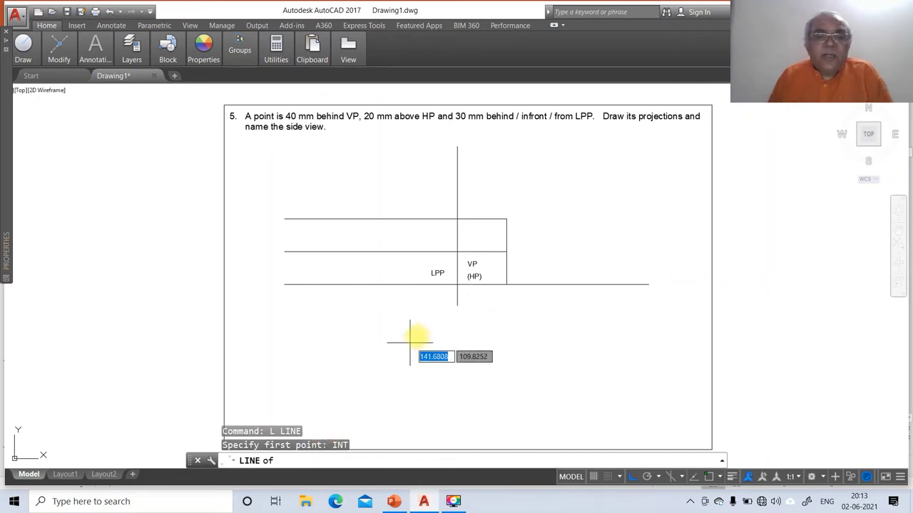
{"action": "left_click", "coordinate": [457, 284]}
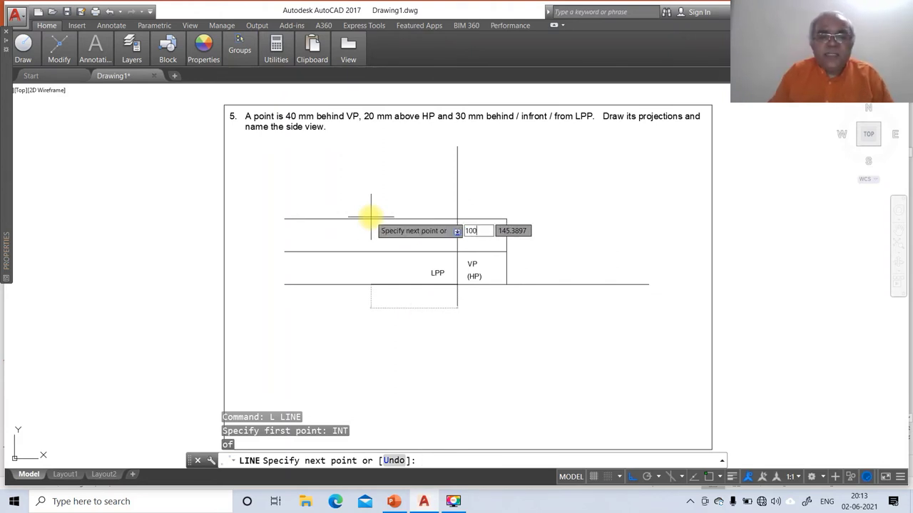
{"action": "type", "text": "100"}
{"action": "key", "text": "Tab"}
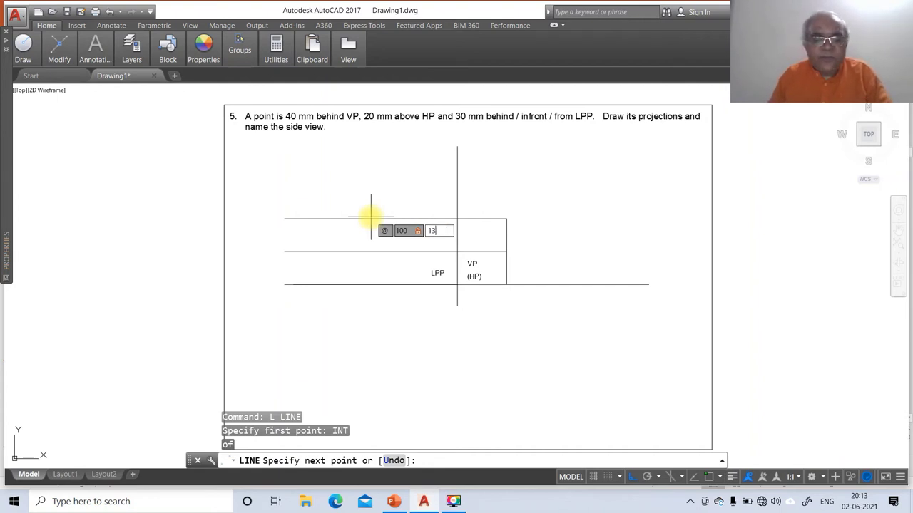
{"action": "key", "text": "Return"}
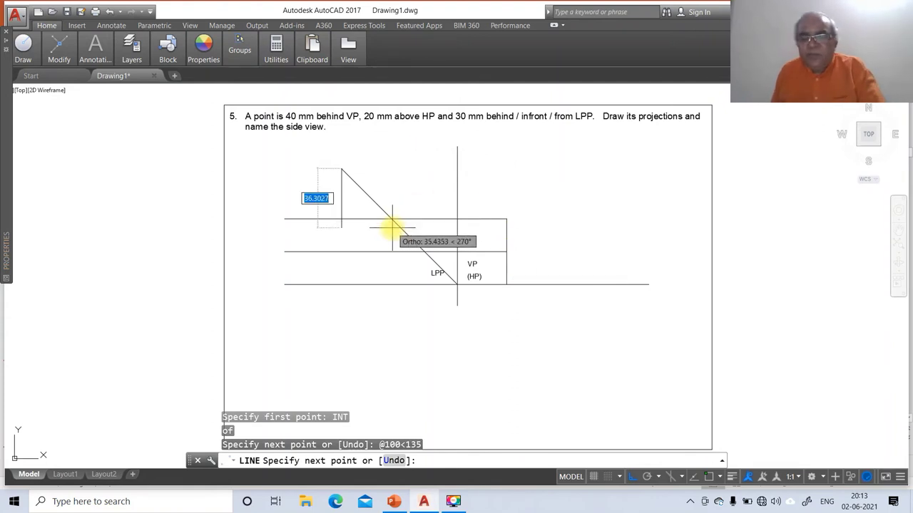
{"action": "key", "text": "Return"}
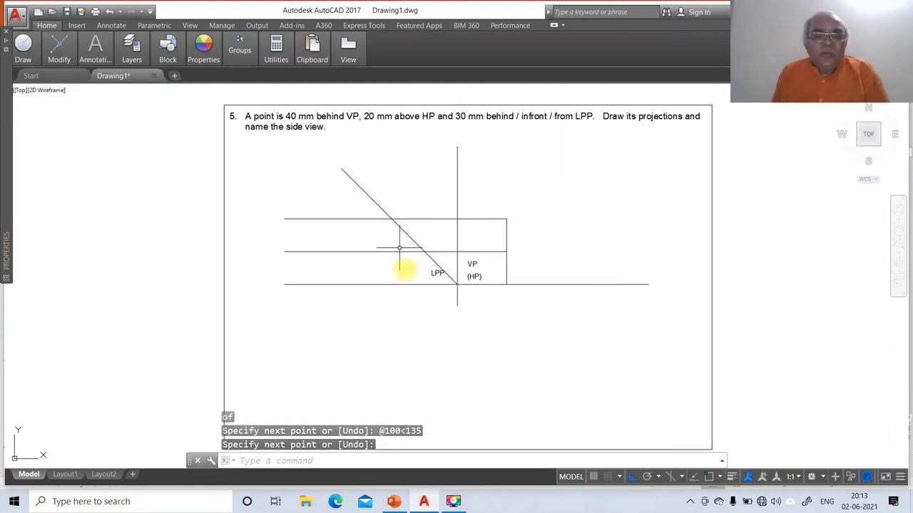
Step: Consult the PowerPoint solution, return to AutoCAD and draw a perpendicular from the inclined line's intersection with the uppermost horizontal down to the middle horizontal
{"action": "left_click", "coordinate": [403, 503]}
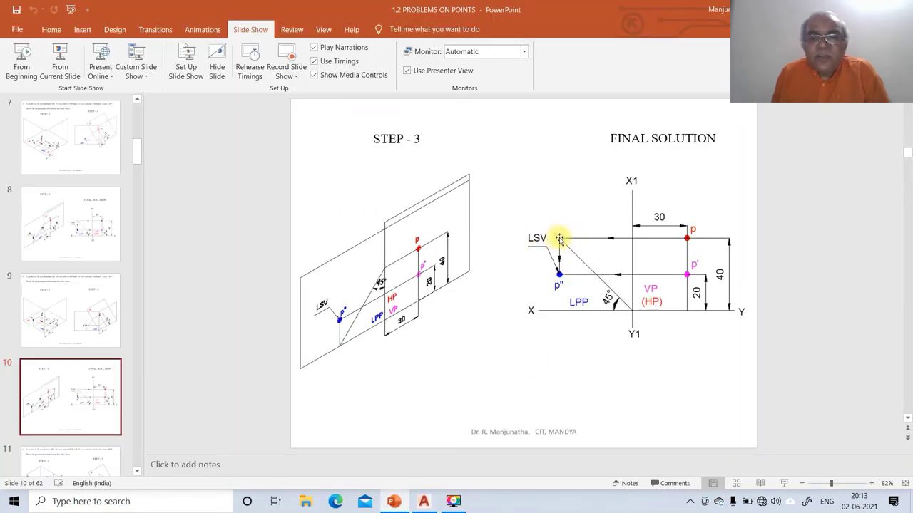
{"action": "left_click", "coordinate": [427, 503]}
{"action": "type", "text": "l"}
{"action": "key", "text": "Return"}
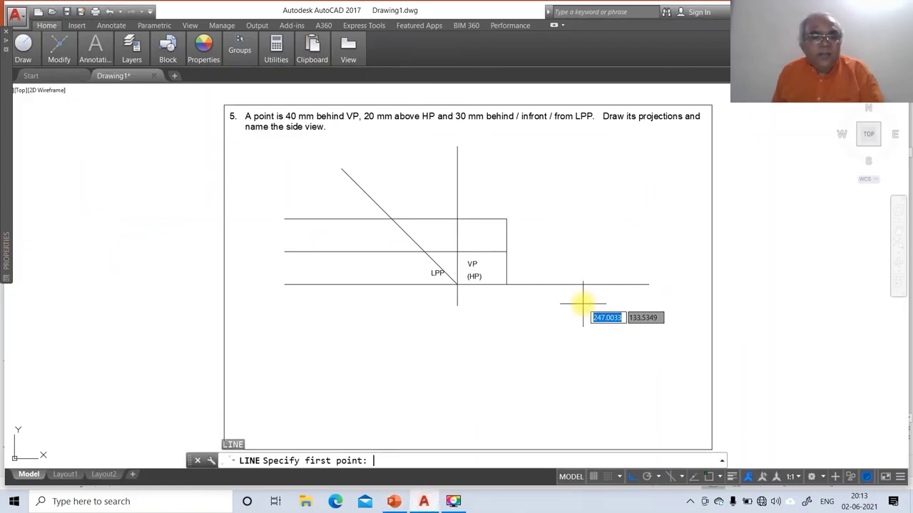
{"action": "key", "text": "BackSpace"}
{"action": "type", "text": "IN"}
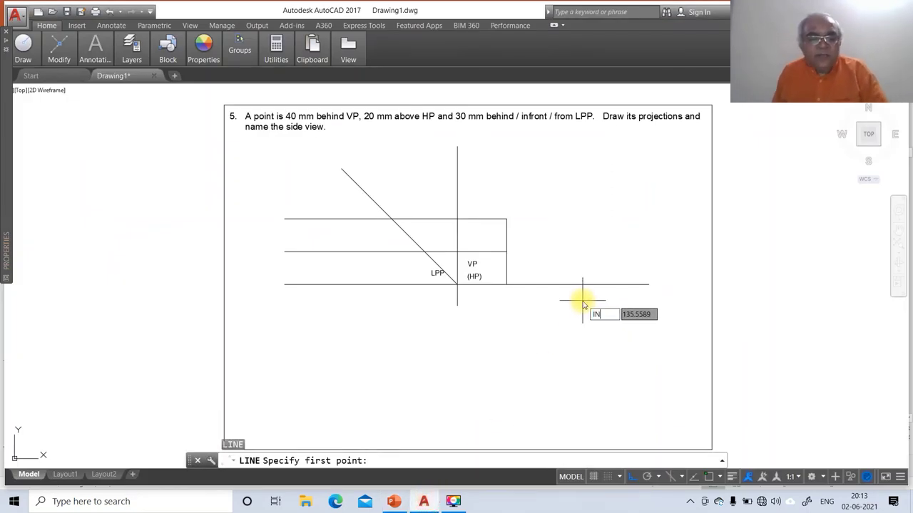
{"action": "type", "text": "T"}
{"action": "key", "text": "Return"}
{"action": "left_click", "coordinate": [391, 219]}
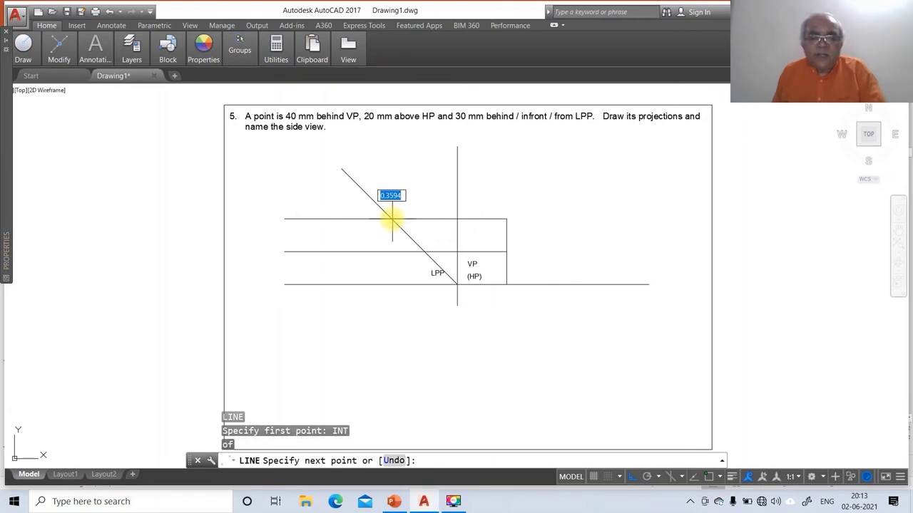
{"action": "type", "text": "PER"}
{"action": "key", "text": "Return"}
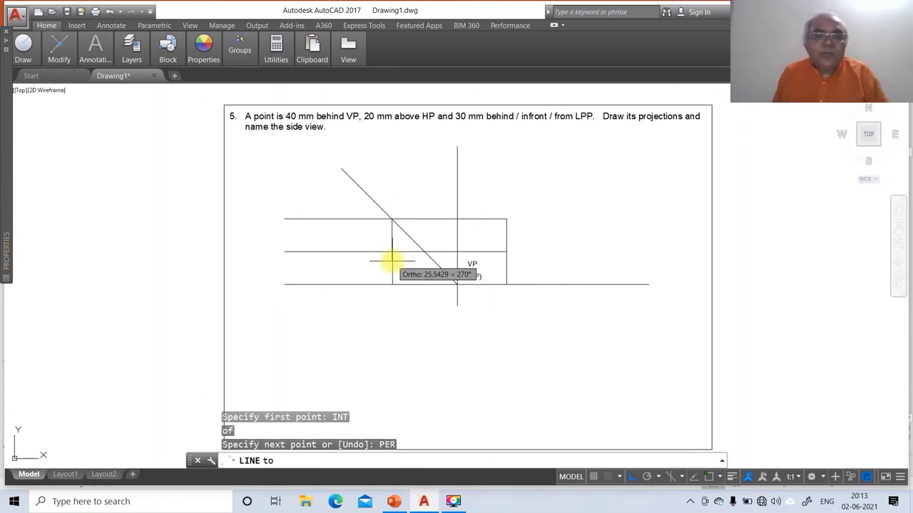
{"action": "left_click", "coordinate": [393, 256]}
{"action": "key", "text": "Return"}
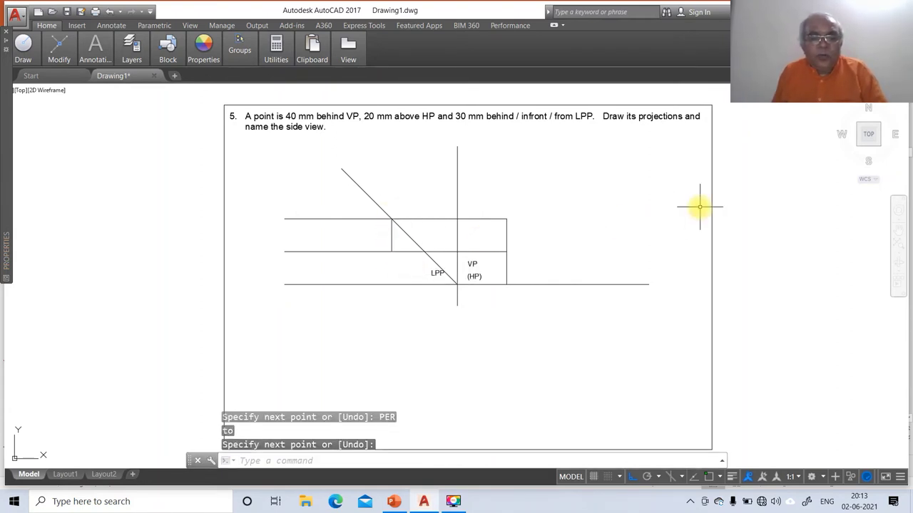
Step: Trim the two upper horizontal projection lines on the left side of the new short vertical line
{"action": "type", "text": "TR"}
{"action": "key", "text": "Return"}
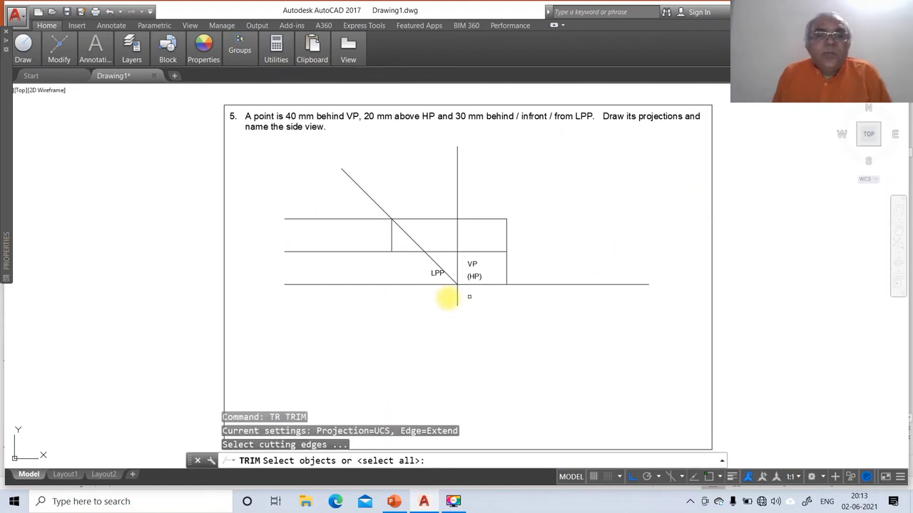
{"action": "left_click", "coordinate": [392, 236]}
{"action": "key", "text": "Return"}
{"action": "left_click", "coordinate": [375, 251]}
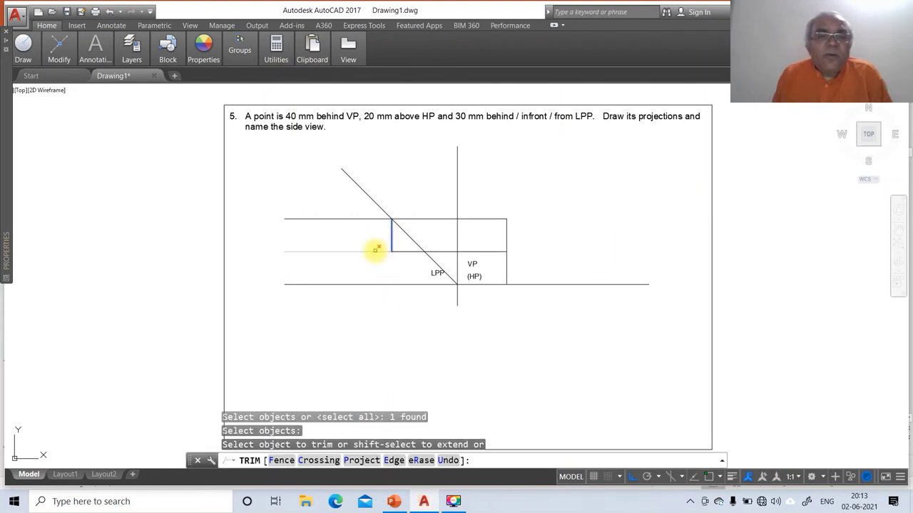
{"action": "left_click", "coordinate": [371, 219]}
{"action": "key", "text": "Return"}
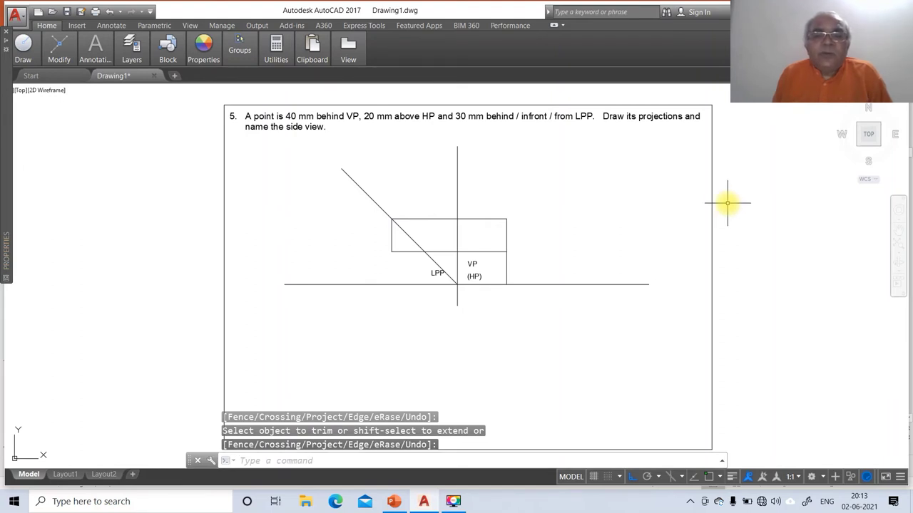
Step: Break off the upper ends of the inclined line and the vertical reference line slightly beyond the uppermost projection line
{"action": "type", "text": "BR"}
{"action": "key", "text": "Return"}
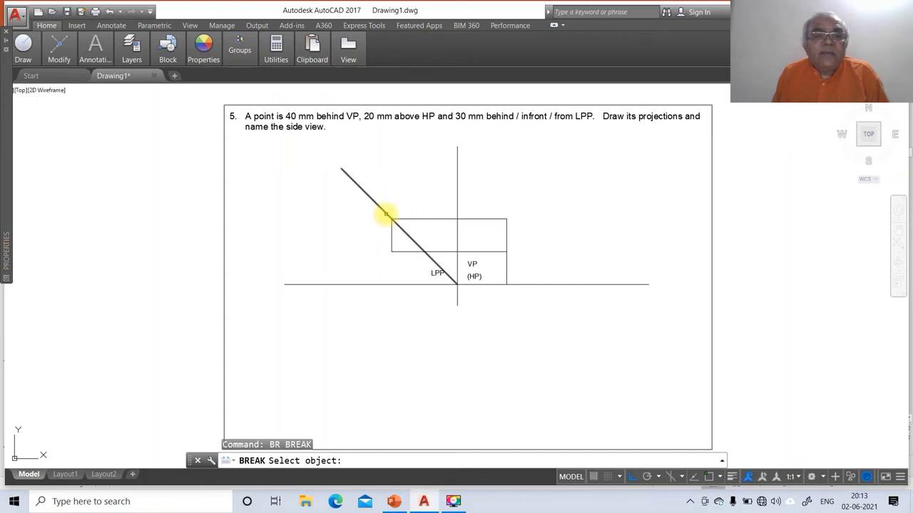
{"action": "left_click", "coordinate": [385, 213]}
{"action": "left_click", "coordinate": [304, 144]}
{"action": "key", "text": "Return"}
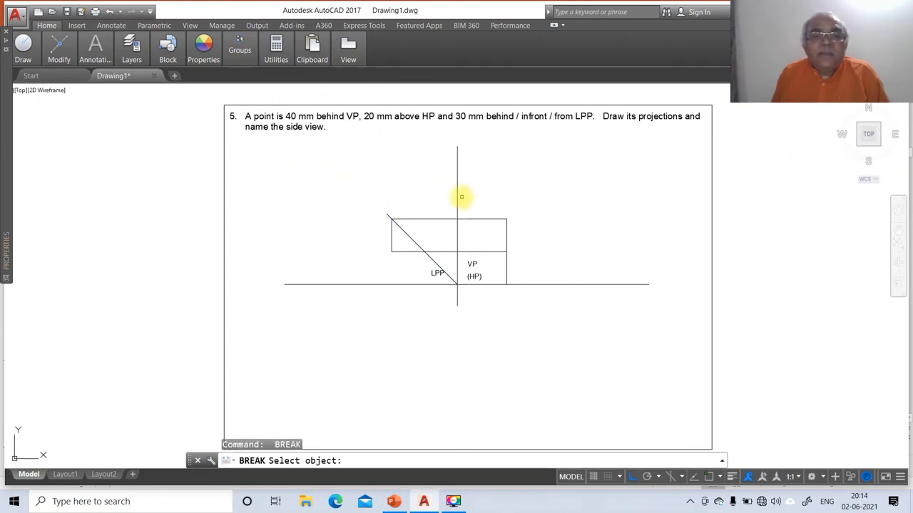
{"action": "left_click", "coordinate": [478, 159]}
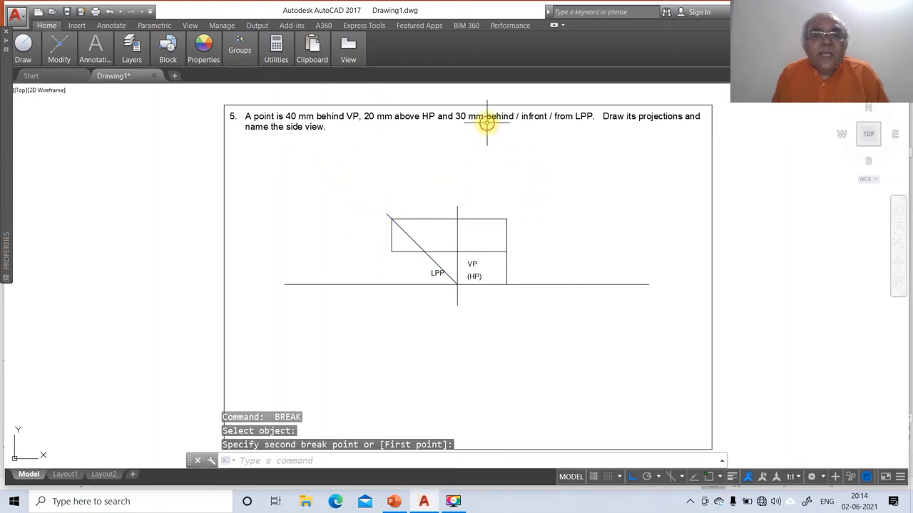
Step: Break off both outer ends of the horizontal reference line and the lower end of the vertical reference line
{"action": "key", "text": "space"}
{"action": "left_click", "coordinate": [537, 285]}
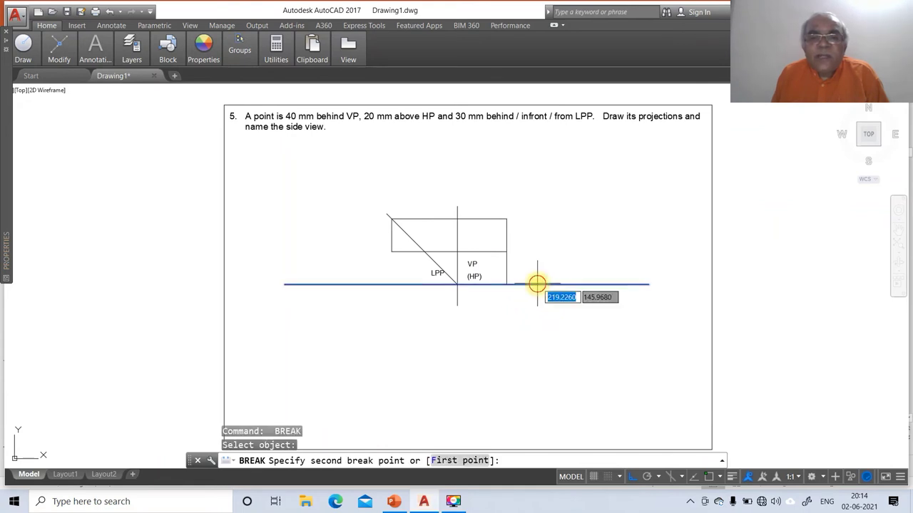
{"action": "left_click", "coordinate": [688, 302]}
{"action": "key", "text": "space"}
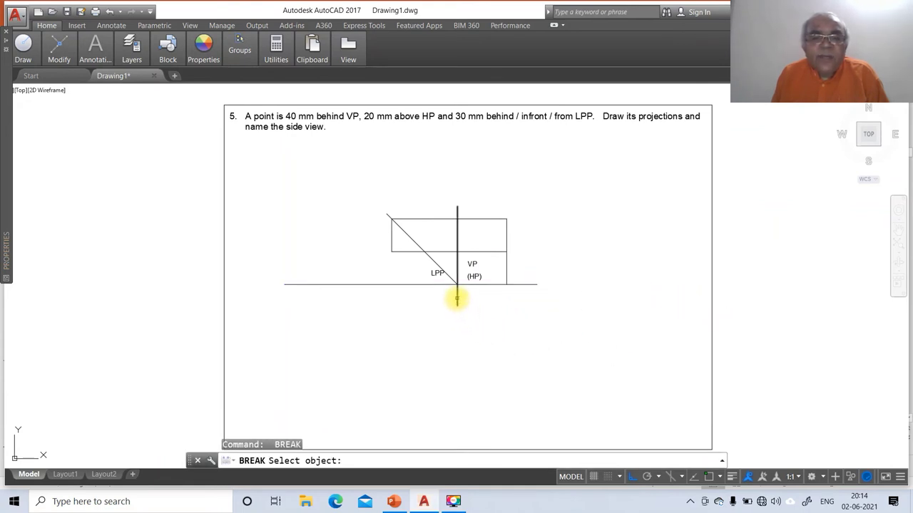
{"action": "left_click", "coordinate": [457, 300]}
{"action": "left_click", "coordinate": [475, 363]}
{"action": "key", "text": "space"}
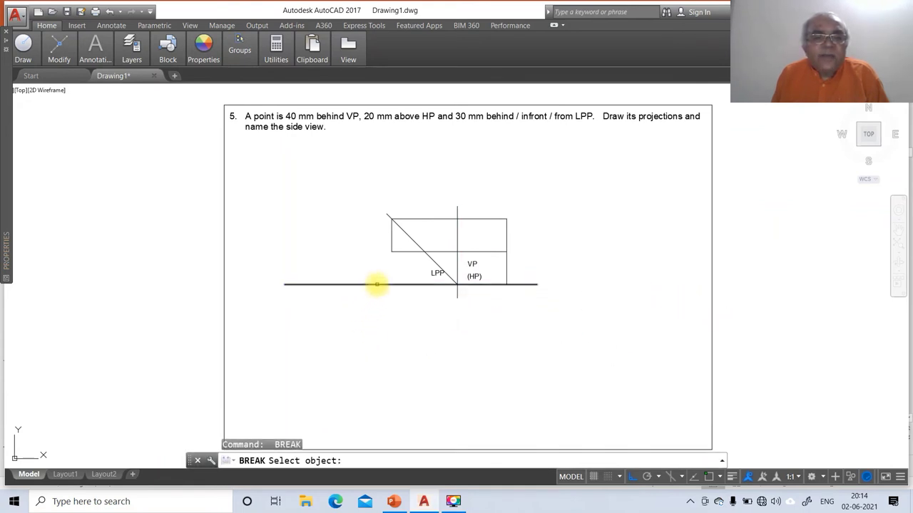
{"action": "left_click", "coordinate": [376, 285]}
{"action": "left_click", "coordinate": [230, 308]}
Step: Place a donut with inside diameter 0 and outside diameter 3 where the uppermost projection line meets the vertical projector right of the reference line
{"action": "type", "text": "DO"}
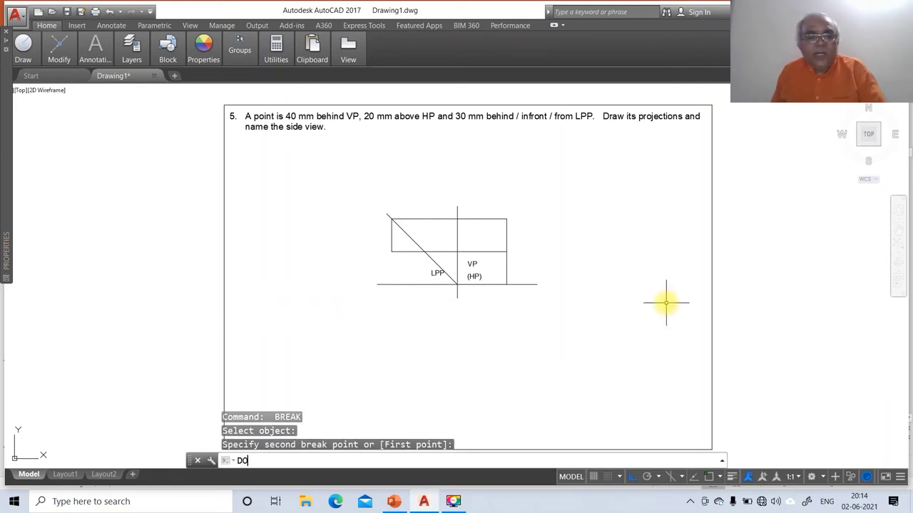
{"action": "key", "text": "Return"}
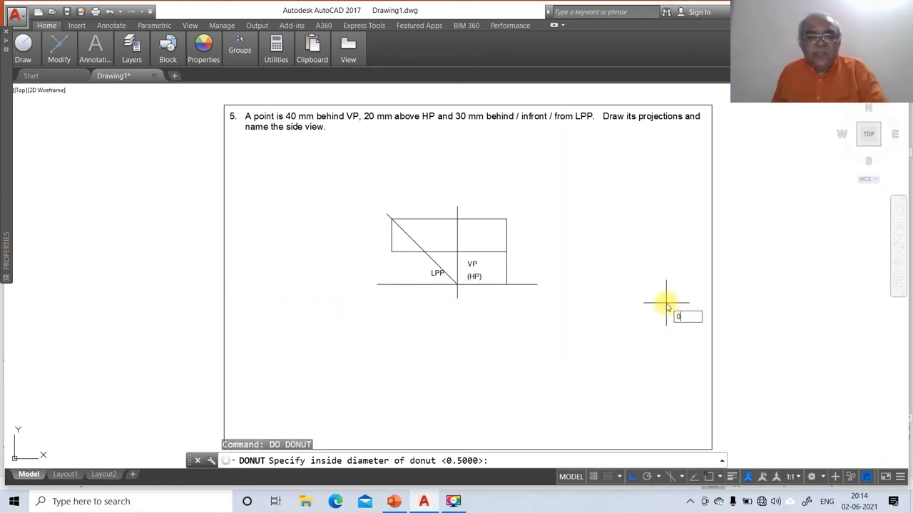
{"action": "type", "text": "0"}
{"action": "key", "text": "Return"}
{"action": "type", "text": "3"}
{"action": "key", "text": "Return"}
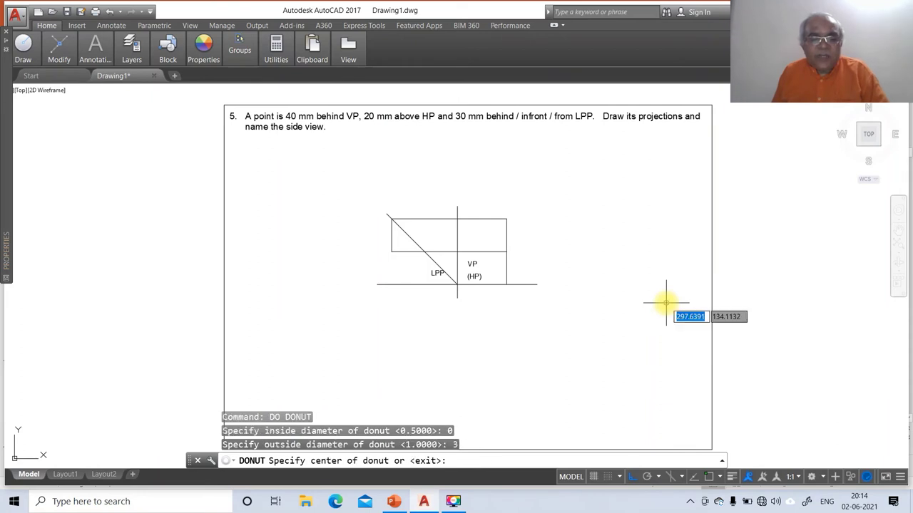
{"action": "type", "text": "INT"}
{"action": "key", "text": "Return"}
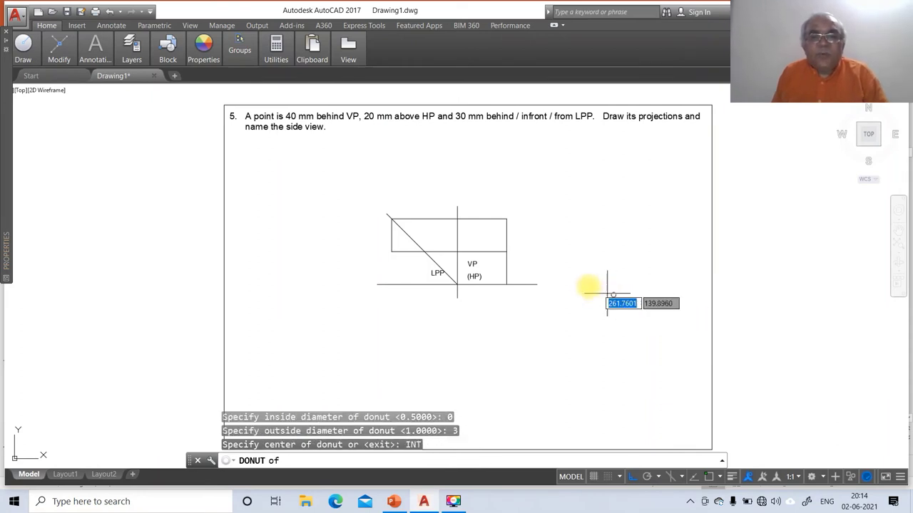
{"action": "left_click", "coordinate": [505, 220]}
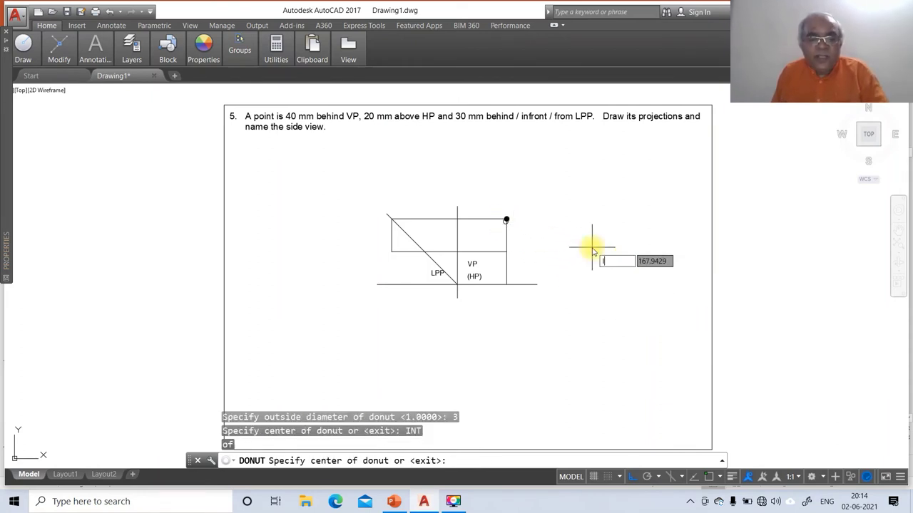
Step: Place two more donuts of the same size at both end intersections of the middle horizontal projection line
{"action": "type", "text": "INT"}
{"action": "key", "text": "Return"}
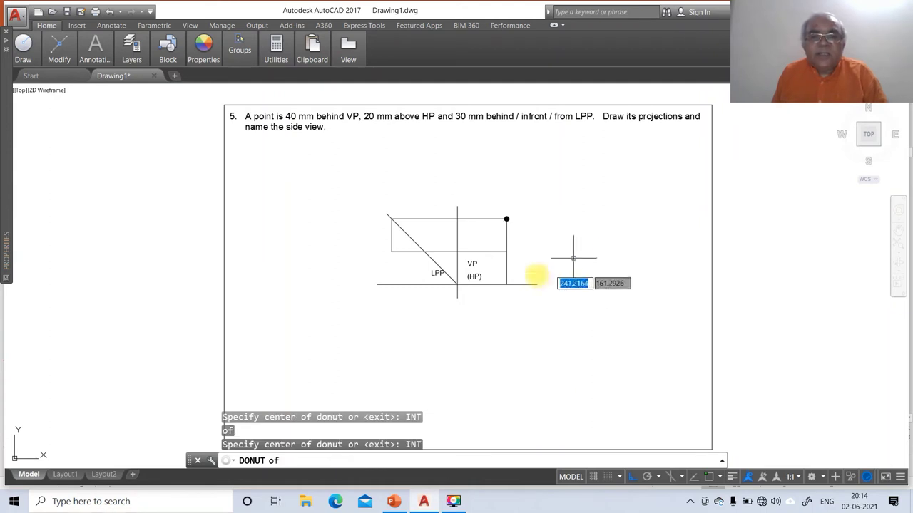
{"action": "left_click", "coordinate": [508, 251]}
{"action": "type", "text": "INT"}
{"action": "key", "text": "Return"}
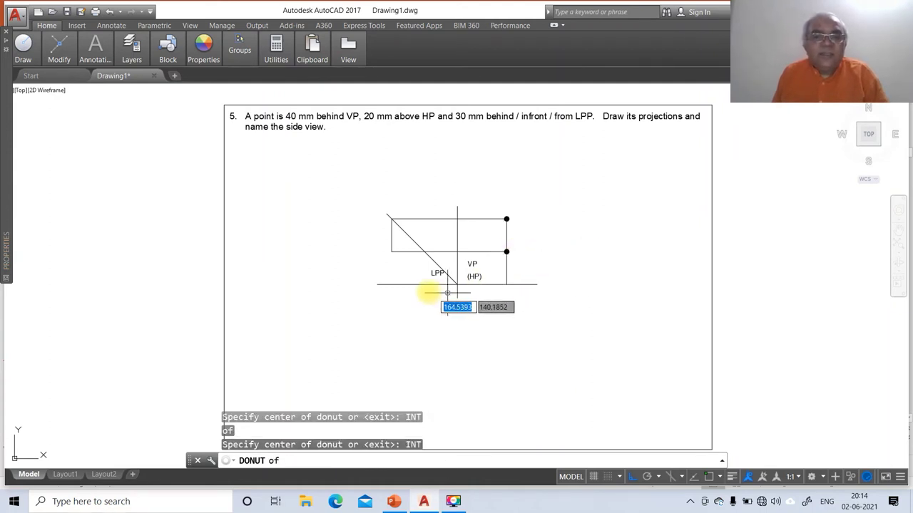
{"action": "left_click", "coordinate": [391, 251]}
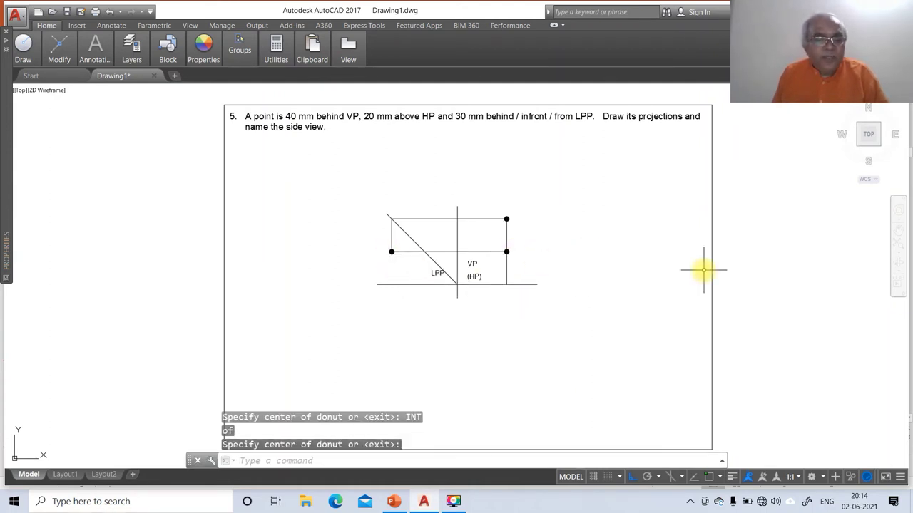
{"action": "key", "text": "Return"}
Step: Zoom in on the projections, consult the point labels in the PowerPoint final solution, and return to AutoCAD
{"action": "type", "text": "z"}
{"action": "key", "text": "Return"}
{"action": "type", "text": "w"}
{"action": "key", "text": "Return"}
{"action": "left_click", "coordinate": [345, 189]}
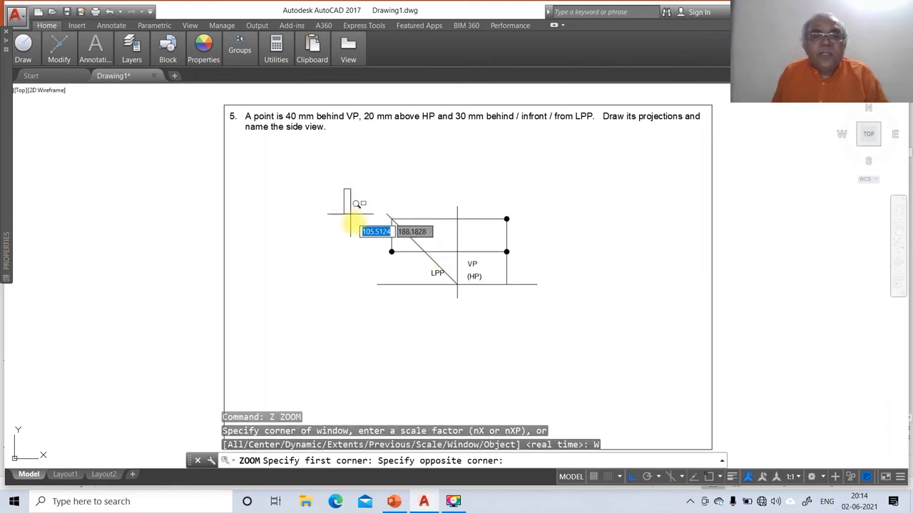
{"action": "left_click", "coordinate": [586, 340]}
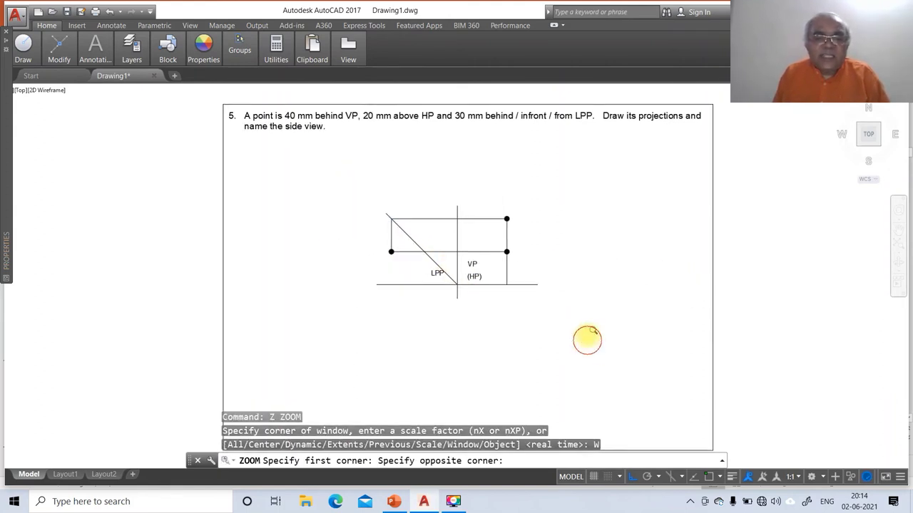
{"action": "left_click", "coordinate": [393, 502]}
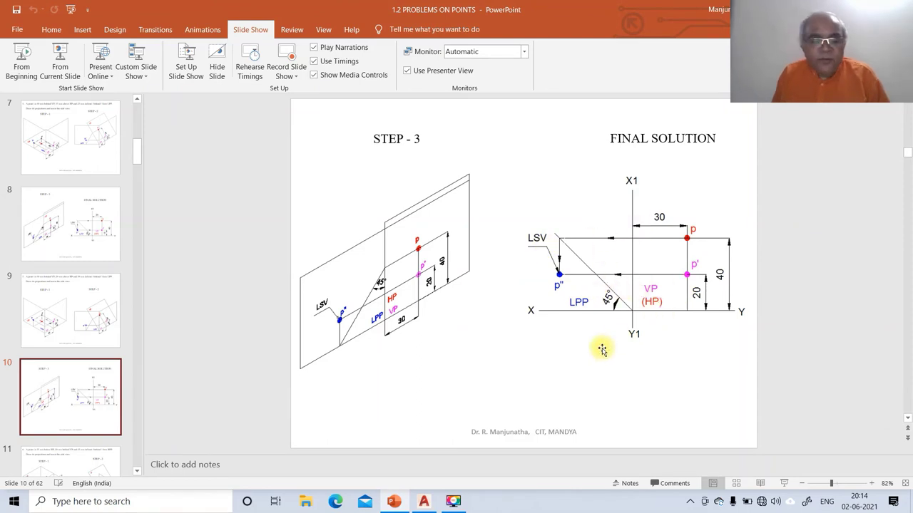
{"action": "left_click", "coordinate": [427, 501]}
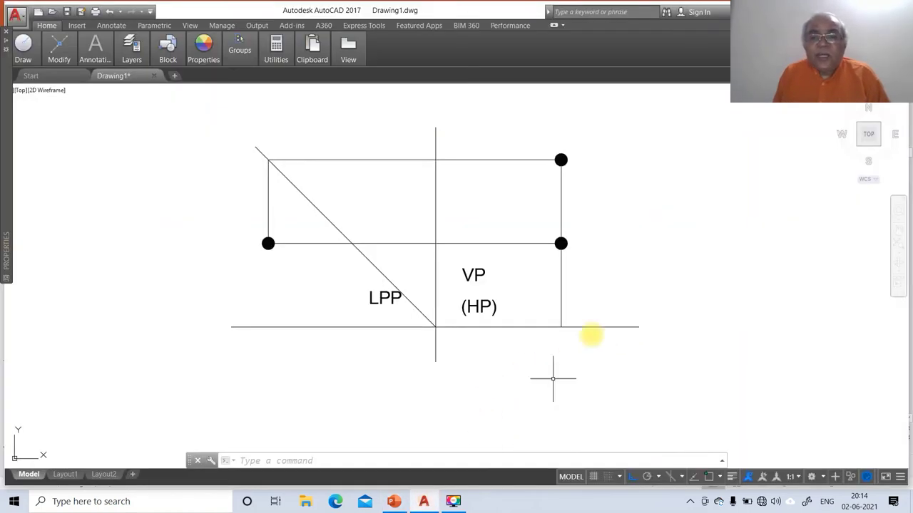
Step: Label the donuts with single-line text of height 3: p' at the middle right, p at the upper right and p" at the left
{"action": "type", "text": "dt"}
{"action": "key", "text": "Return"}
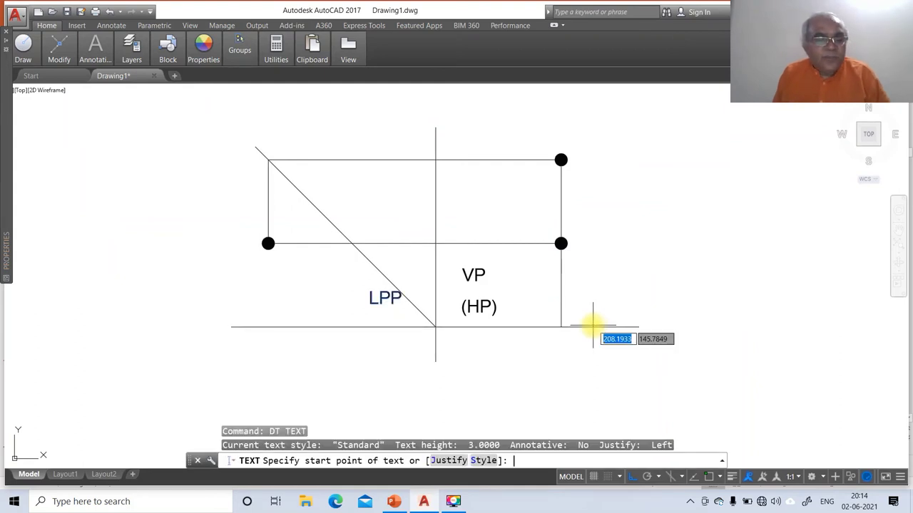
{"action": "left_click", "coordinate": [573, 236]}
{"action": "key", "text": "Return"}
{"action": "key", "text": "Return"}
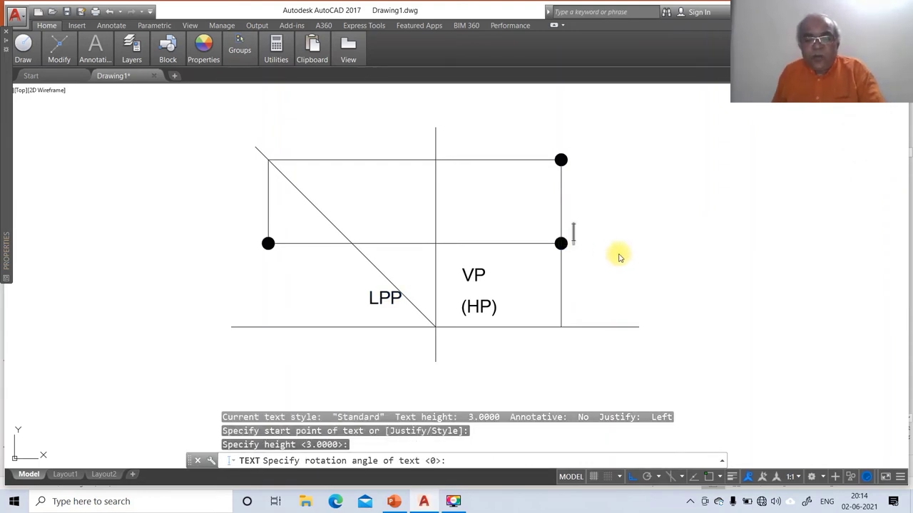
{"action": "type", "text": "p'"}
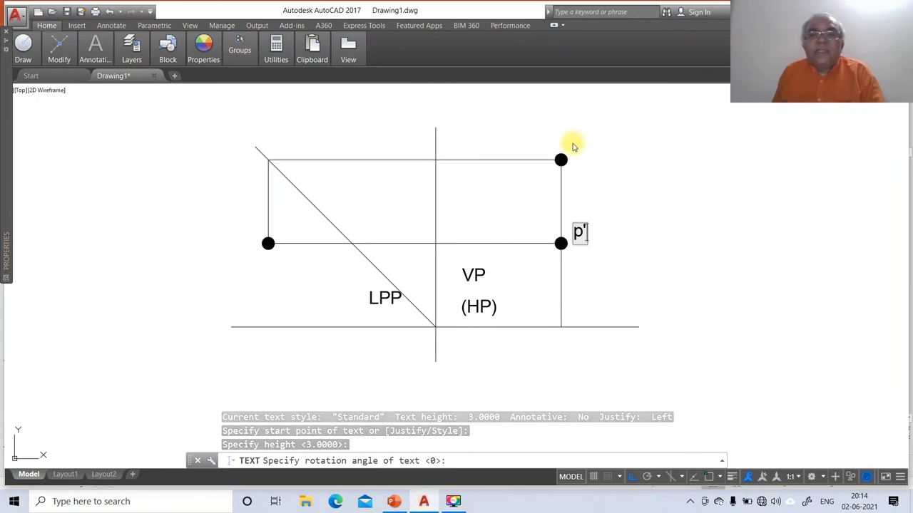
{"action": "left_click", "coordinate": [567, 144]}
{"action": "type", "text": "p"}
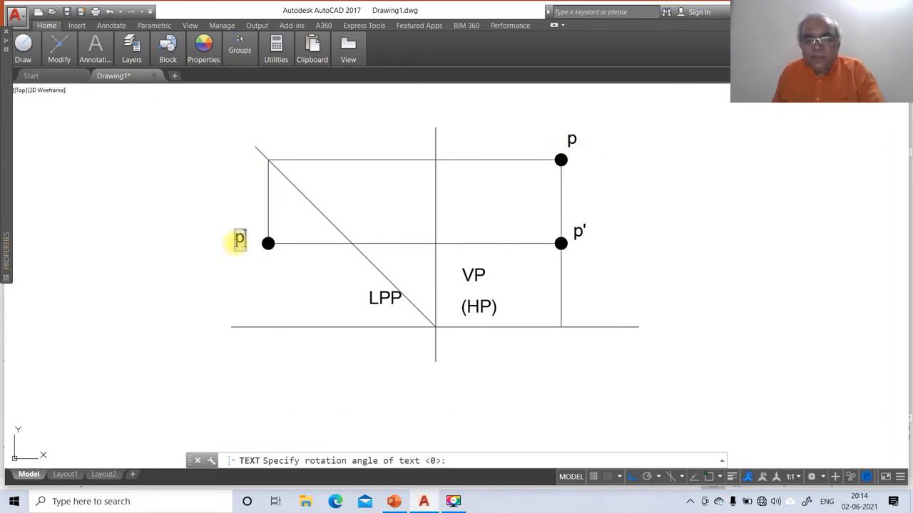
{"action": "key", "text": "Return"}
{"action": "key", "text": "Return"}
{"action": "type", "text": "m"}
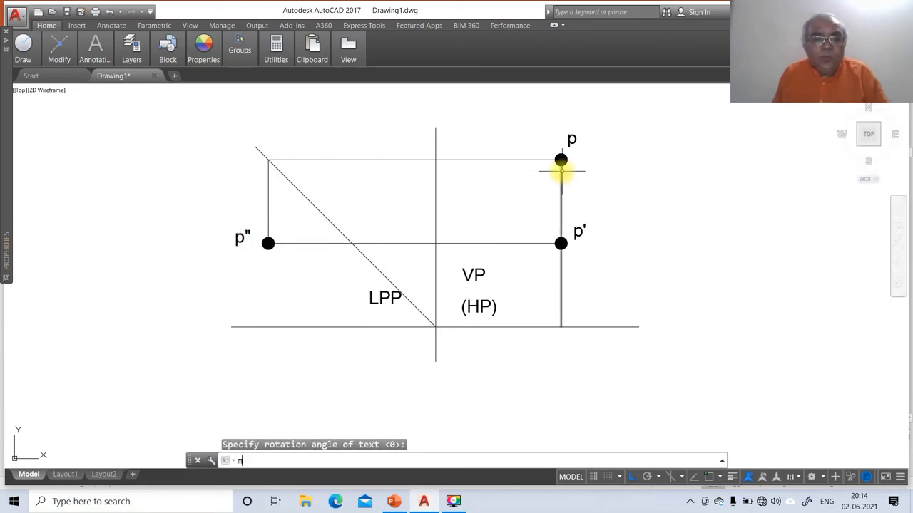
{"action": "key", "text": "Return"}
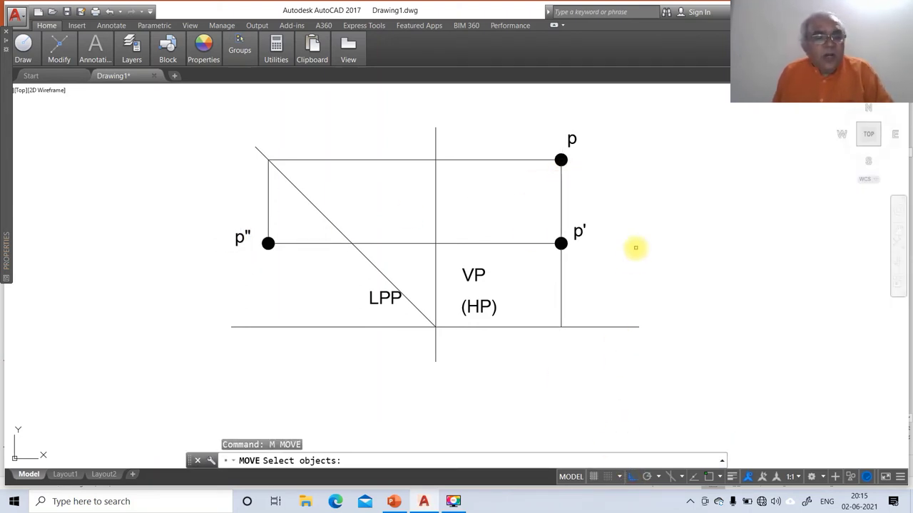
{"action": "key", "text": "Escape"}
Step: Label the ends of the horizontal reference line X and Y and the vertical one X1 and Y1, with text height 3
{"action": "type", "text": "dt"}
{"action": "key", "text": "Return"}
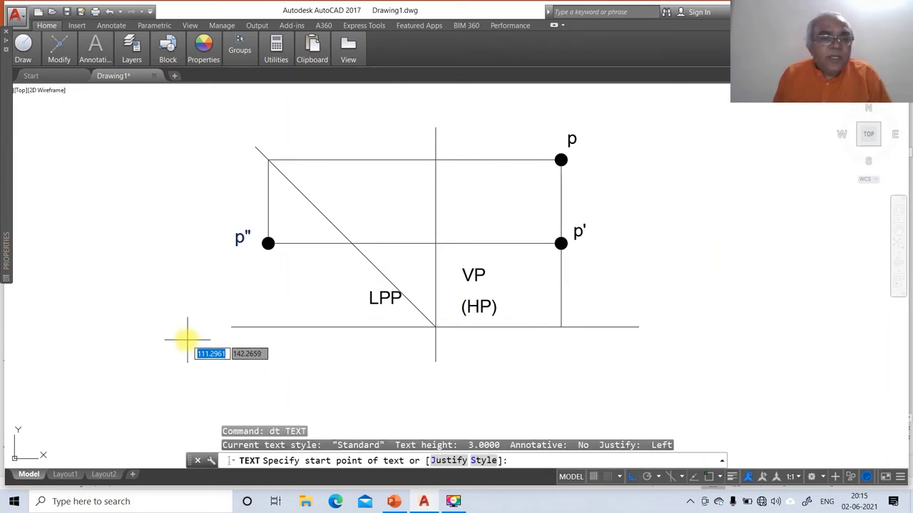
{"action": "left_click", "coordinate": [209, 335]}
{"action": "key", "text": "Return"}
{"action": "key", "text": "Return"}
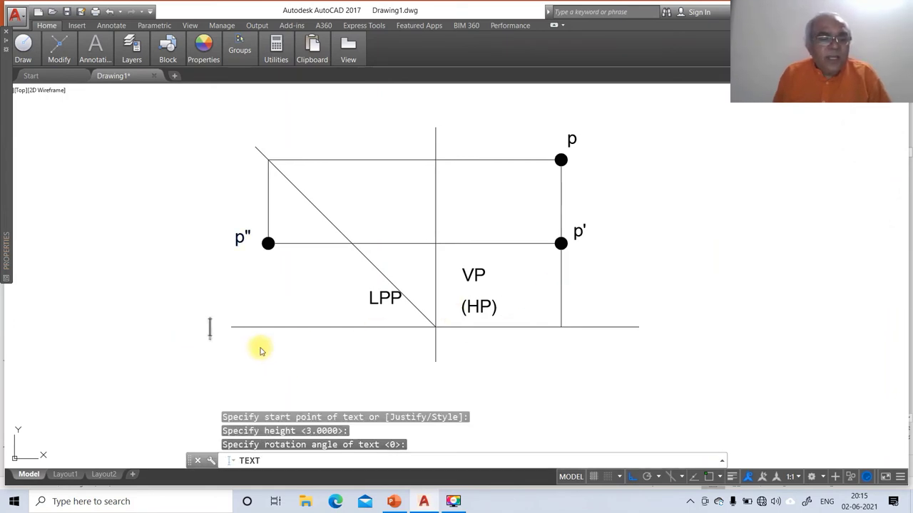
{"action": "type", "text": "X"}
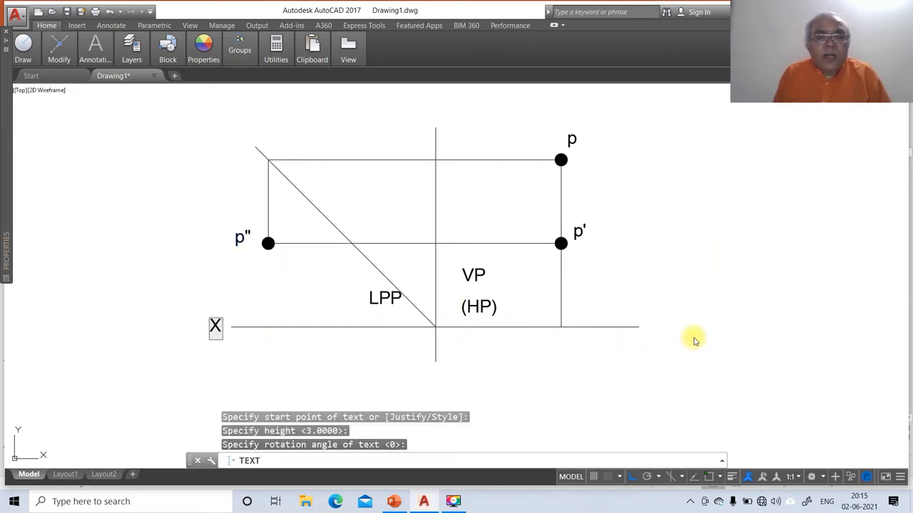
{"action": "left_click", "coordinate": [648, 332]}
{"action": "type", "text": "Y"}
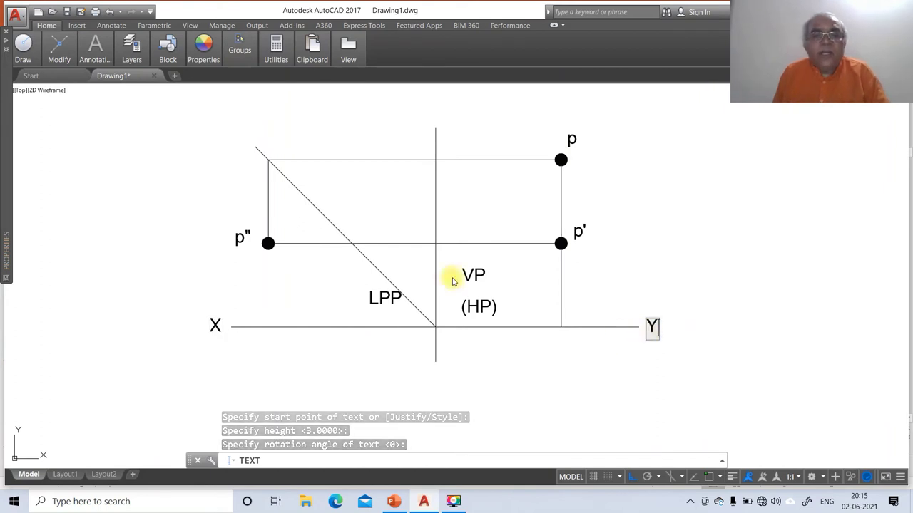
{"action": "left_click", "coordinate": [430, 108]}
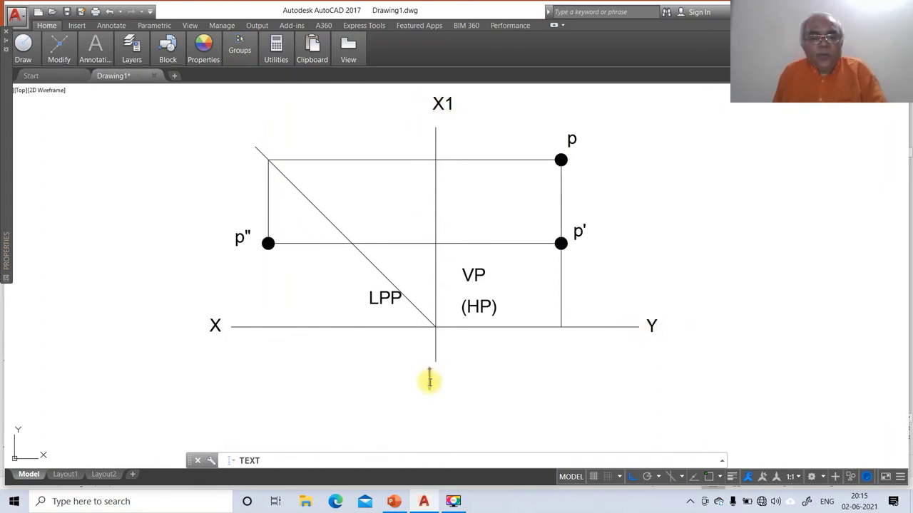
{"action": "key", "text": "Return"}
{"action": "key", "text": "Return"}
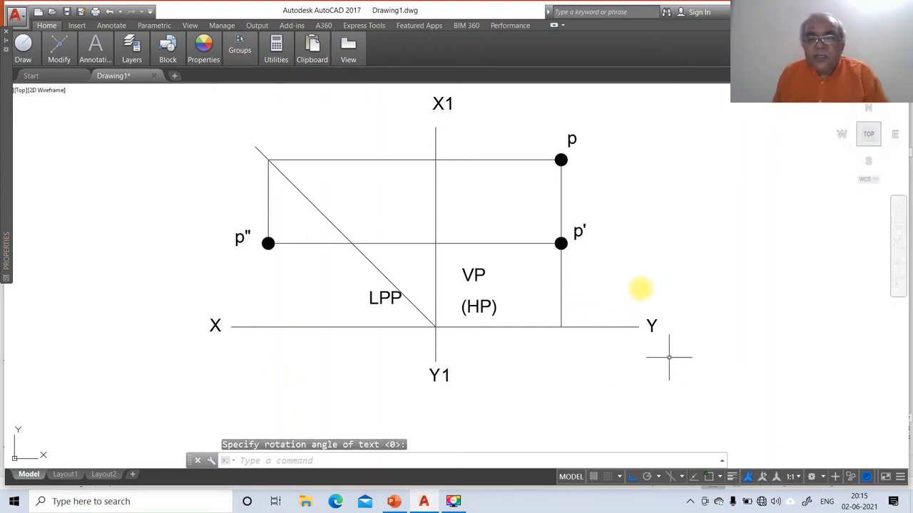
Step: With Ortho off, move the X label closer to the left end of the horizontal reference line
{"action": "type", "text": "m"}
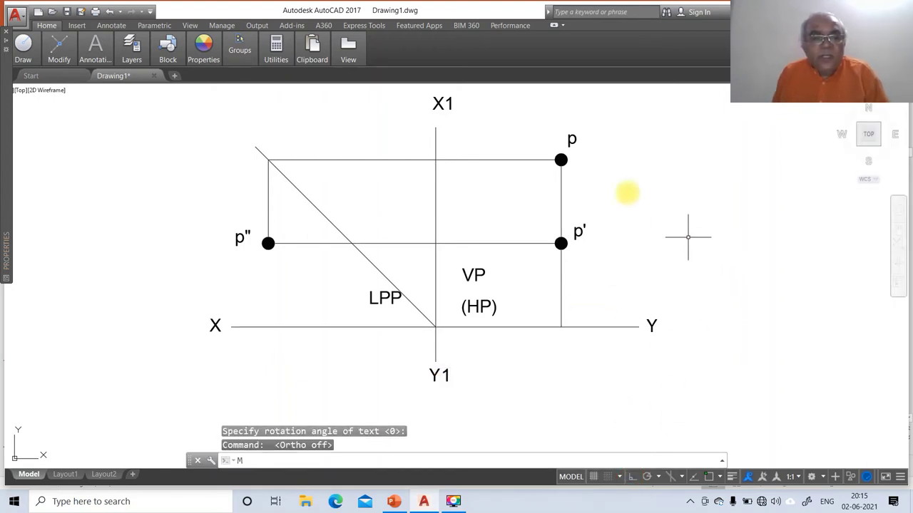
{"action": "key", "text": "Return"}
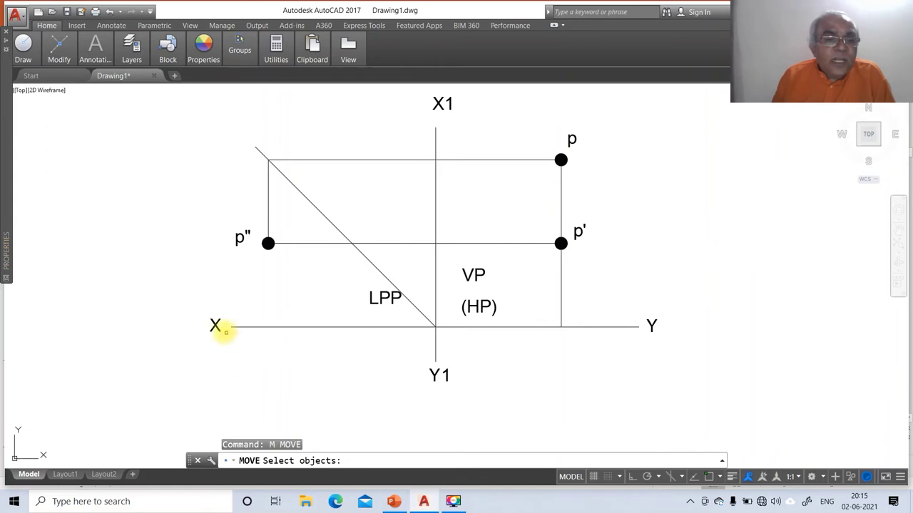
{"action": "left_click", "coordinate": [216, 326]}
{"action": "key", "text": "Return"}
{"action": "left_click", "coordinate": [270, 353]}
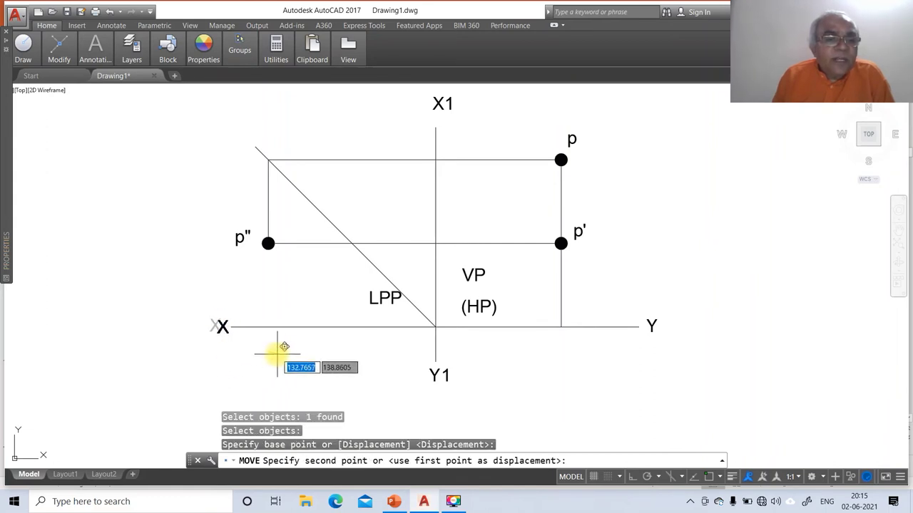
{"action": "left_click", "coordinate": [276, 353]}
Step: Move the Y1 label slightly up and the X1 label down, closer to the ends of the vertical reference line
{"action": "key", "text": "Return"}
{"action": "left_click", "coordinate": [437, 376]}
{"action": "key", "text": "Return"}
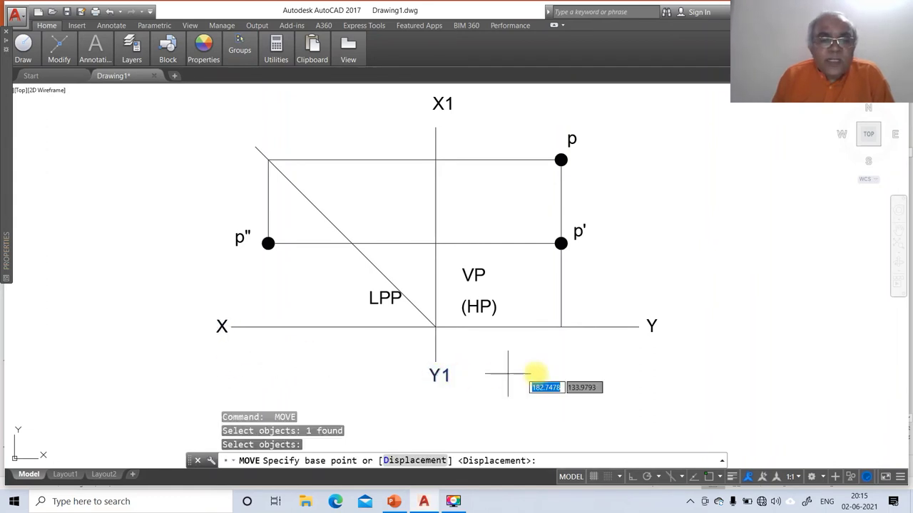
{"action": "left_click", "coordinate": [755, 342]}
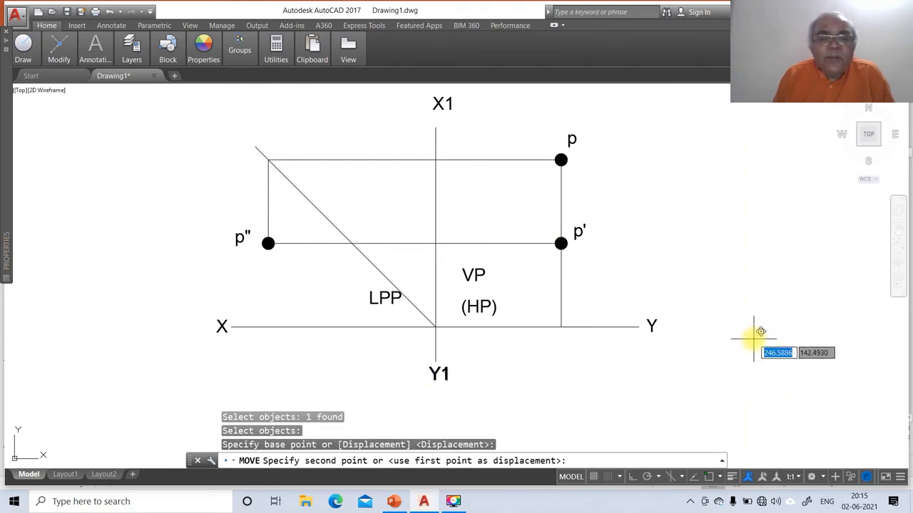
{"action": "left_click", "coordinate": [754, 339]}
{"action": "key", "text": "Return"}
{"action": "left_click", "coordinate": [436, 102]}
{"action": "key", "text": "Return"}
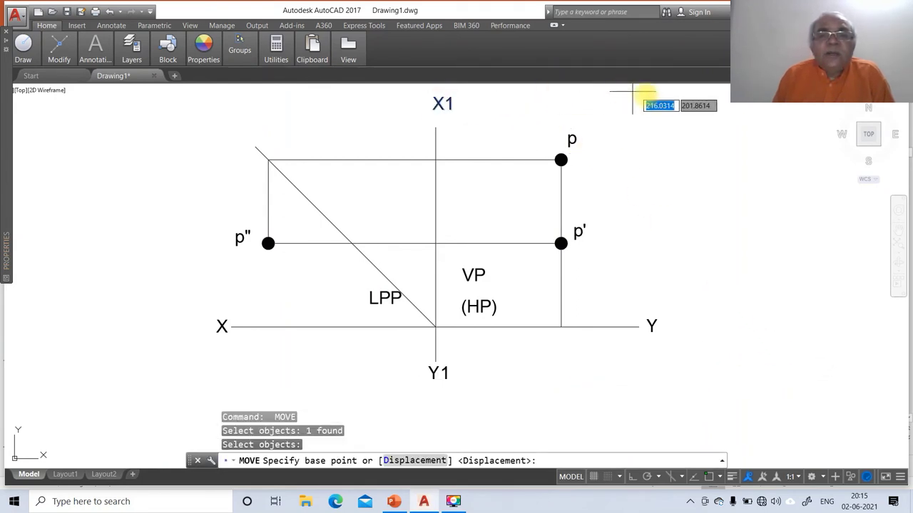
{"action": "left_click", "coordinate": [681, 94]}
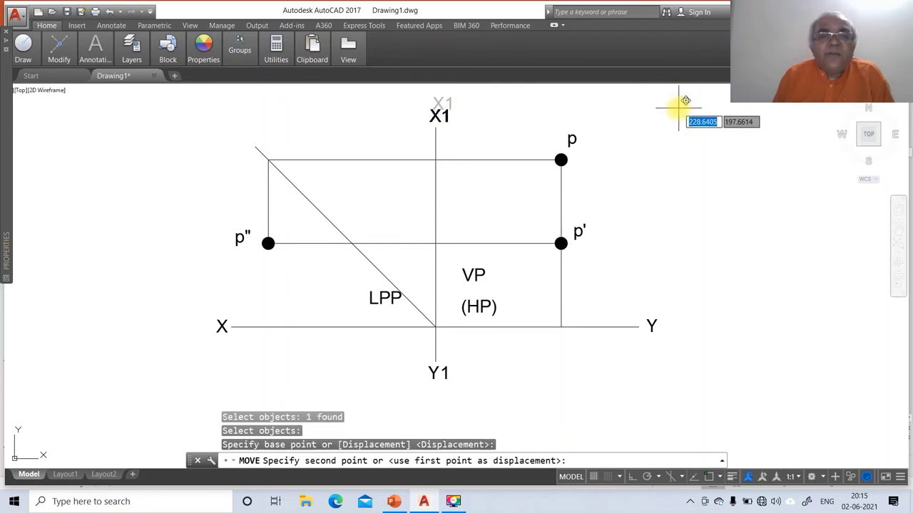
{"action": "left_click", "coordinate": [685, 101]}
Step: Move the LPP and (HP) labels closer to the intersection of the two reference lines
{"action": "key", "text": "Return"}
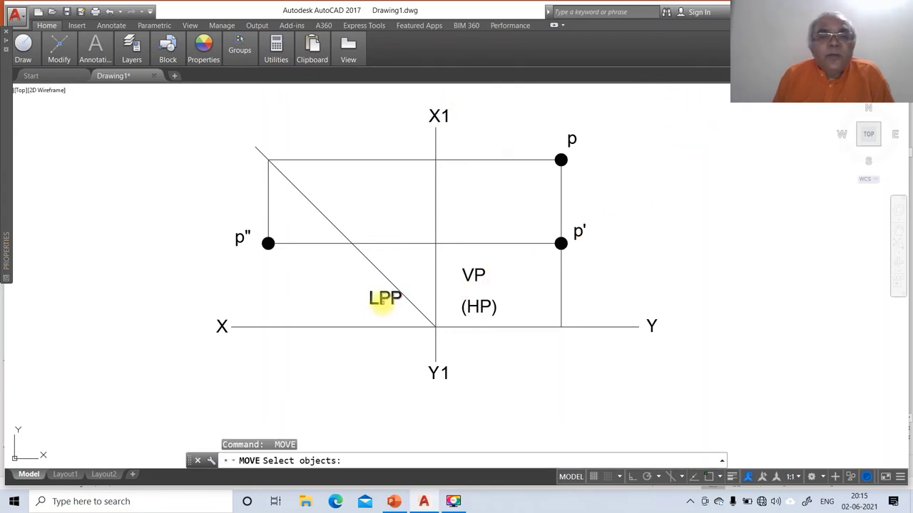
{"action": "left_click", "coordinate": [385, 297]}
{"action": "key", "text": "Return"}
{"action": "left_click", "coordinate": [456, 312]}
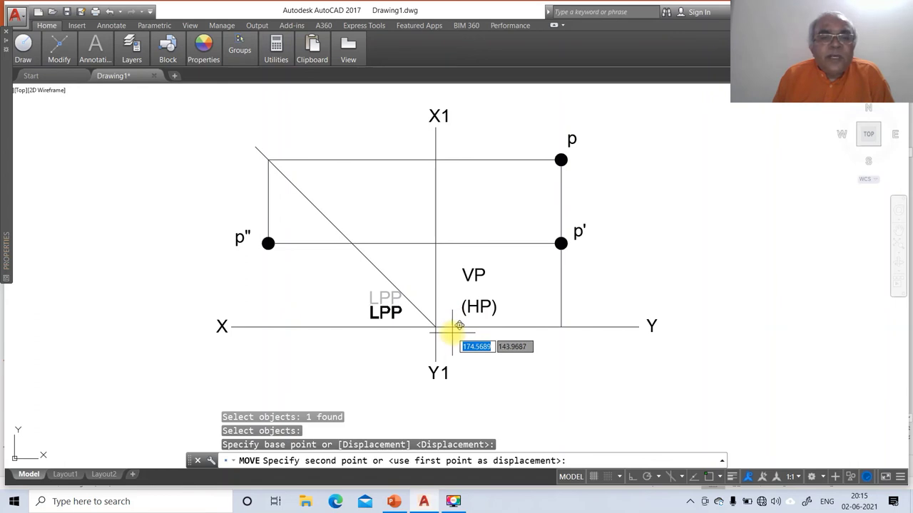
{"action": "left_click", "coordinate": [465, 333]}
{"action": "key", "text": "Return"}
{"action": "left_click", "coordinate": [477, 307]}
{"action": "key", "text": "Return"}
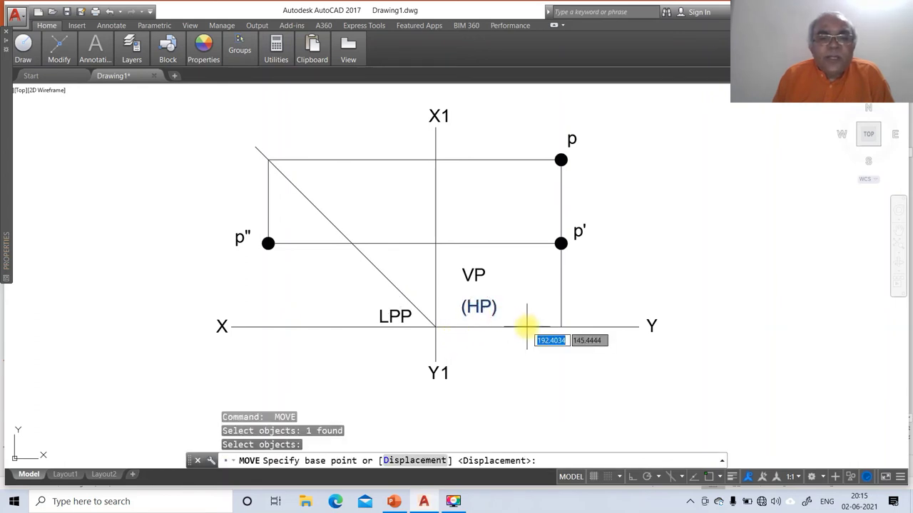
{"action": "left_click", "coordinate": [526, 326]}
{"action": "left_click", "coordinate": [506, 331]}
Step: Move the VP label down beside the vertical reference line, directly above the (HP) label
{"action": "key", "text": "Return"}
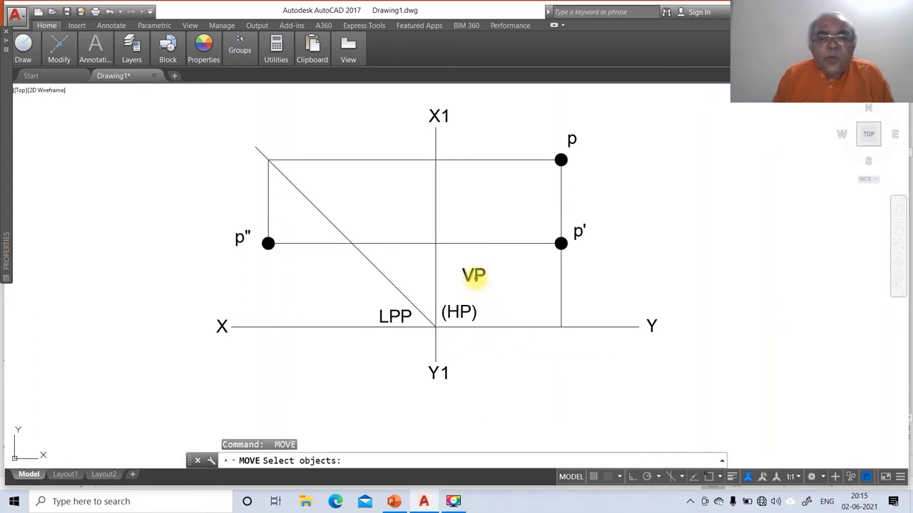
{"action": "left_click", "coordinate": [473, 277]}
{"action": "key", "text": "Return"}
{"action": "left_click", "coordinate": [501, 293]}
{"action": "key", "text": "Escape"}
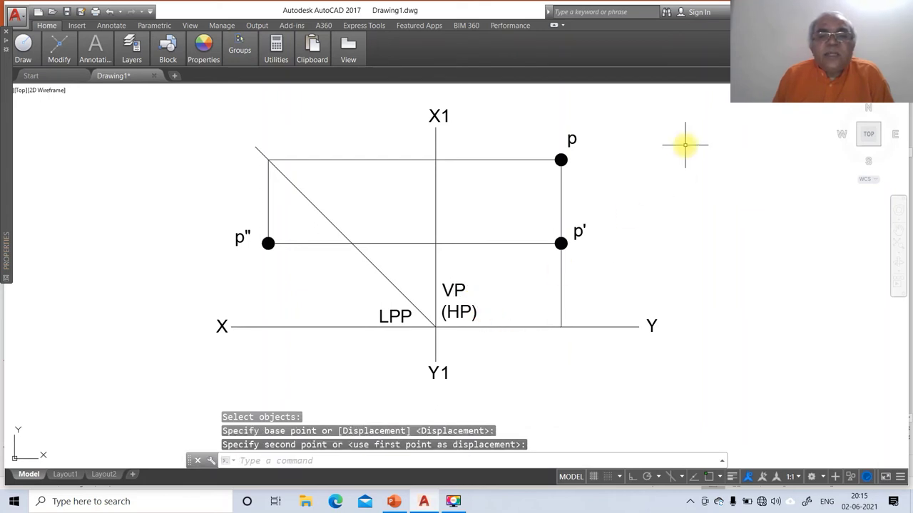
Step: Move the p and p' labels closer to their donut-marked points
{"action": "key", "text": "Return"}
{"action": "left_click", "coordinate": [572, 140]}
{"action": "key", "text": "Return"}
{"action": "left_click", "coordinate": [607, 167]}
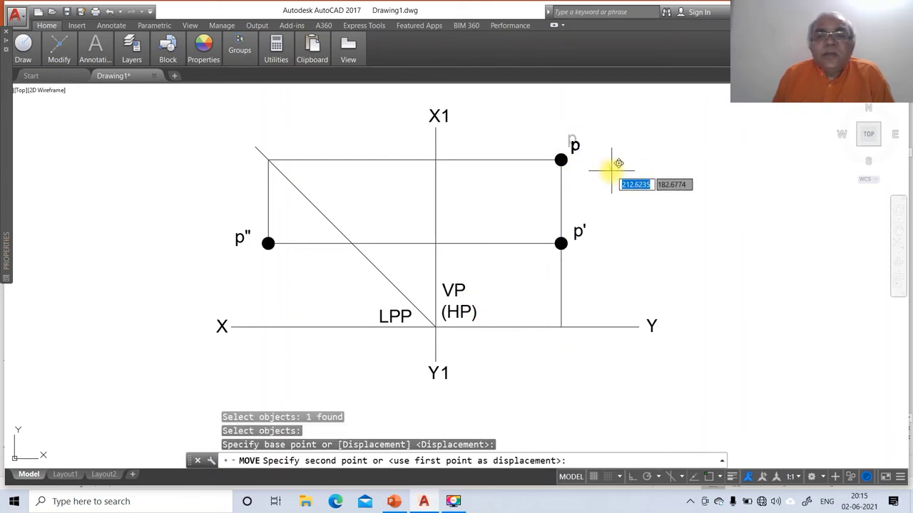
{"action": "left_click", "coordinate": [609, 173]}
{"action": "key", "text": "Return"}
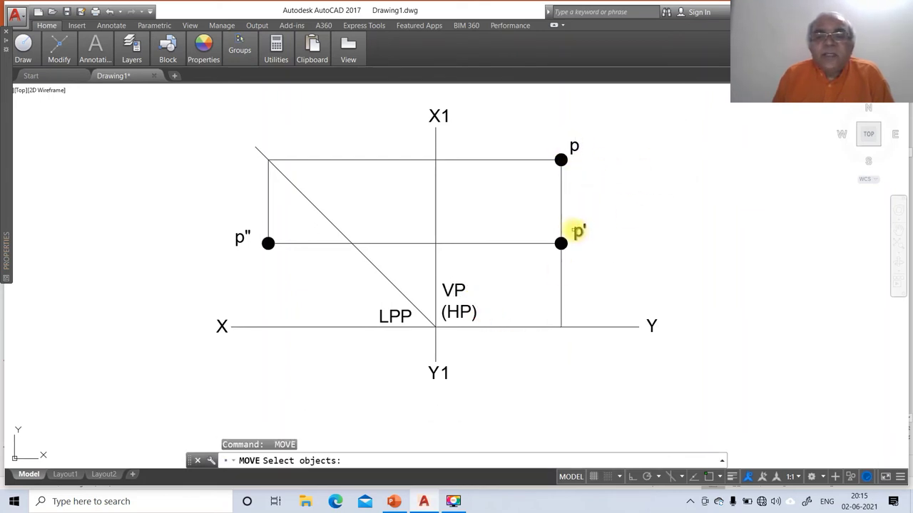
{"action": "left_click", "coordinate": [578, 232]}
{"action": "key", "text": "Return"}
{"action": "left_click", "coordinate": [622, 243]}
{"action": "left_click", "coordinate": [626, 241]}
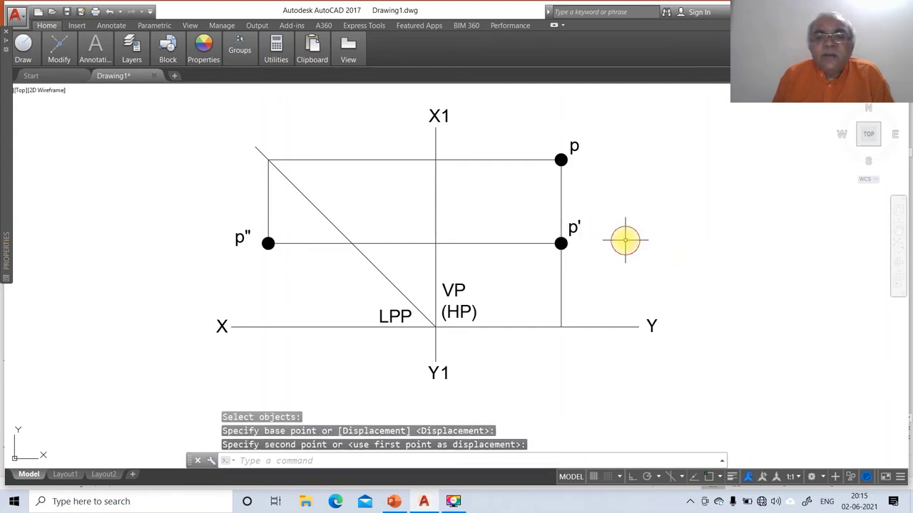
Step: Move the Y label closer to the right end of the horizontal reference line
{"action": "key", "text": "Return"}
{"action": "left_click", "coordinate": [652, 324]}
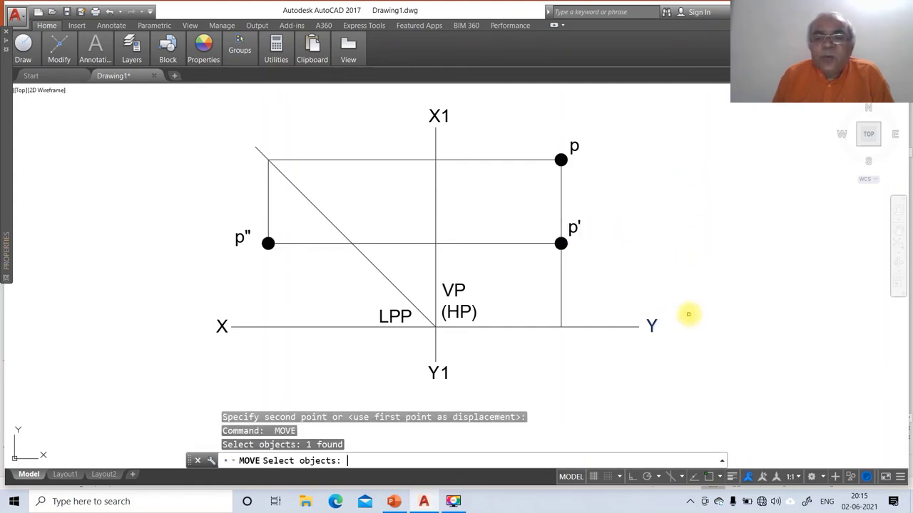
{"action": "key", "text": "Return"}
{"action": "left_click", "coordinate": [686, 305]}
{"action": "left_click", "coordinate": [682, 313]}
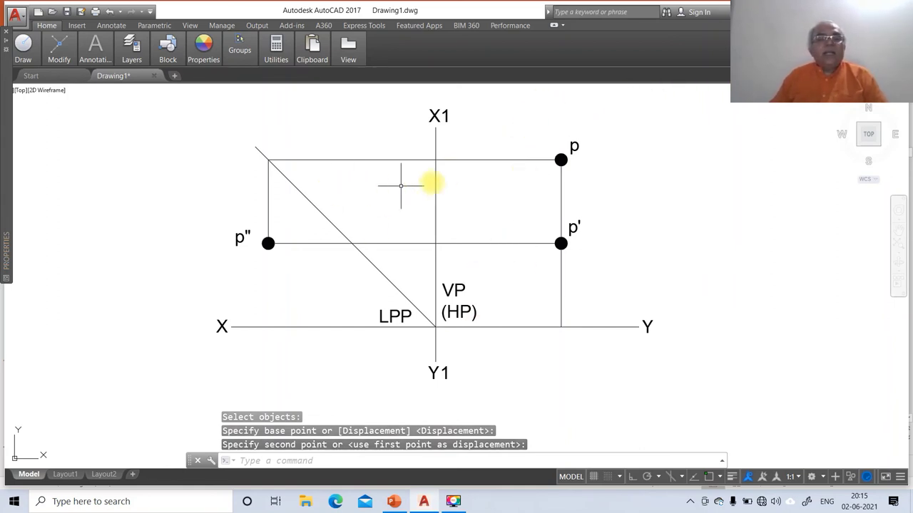
Step: Assign the horizontal and vertical reference lines to layer XY and turn on the lineweight display
{"action": "left_click", "coordinate": [522, 327]}
{"action": "left_click", "coordinate": [435, 343]}
{"action": "type", "text": "c"}
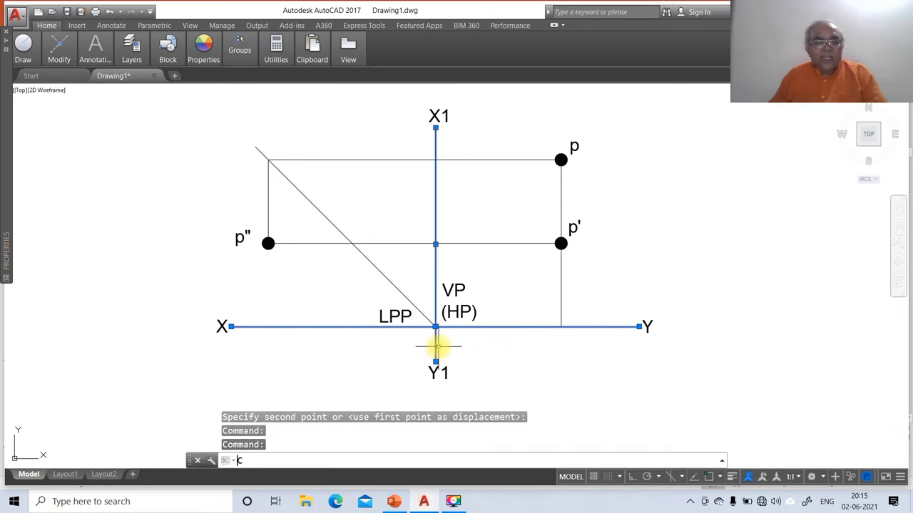
{"action": "type", "text": "h"}
{"action": "key", "text": "Return"}
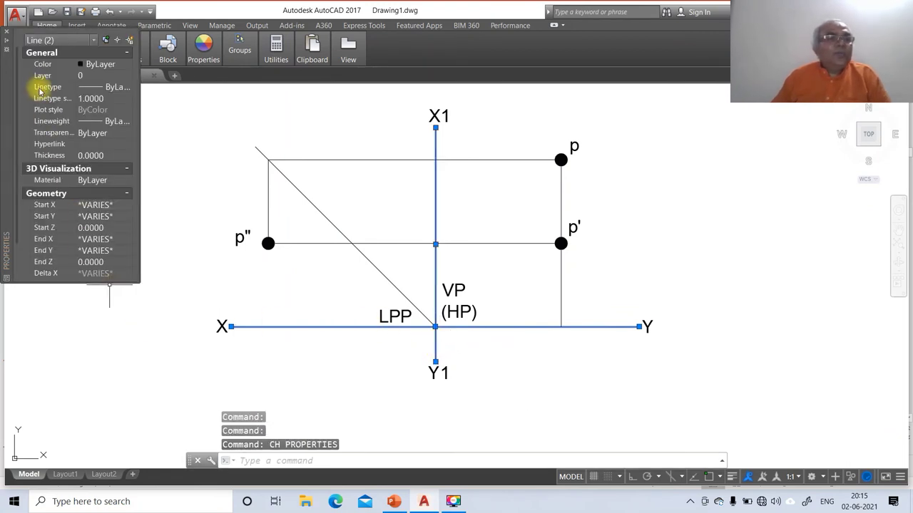
{"action": "left_click", "coordinate": [126, 75]}
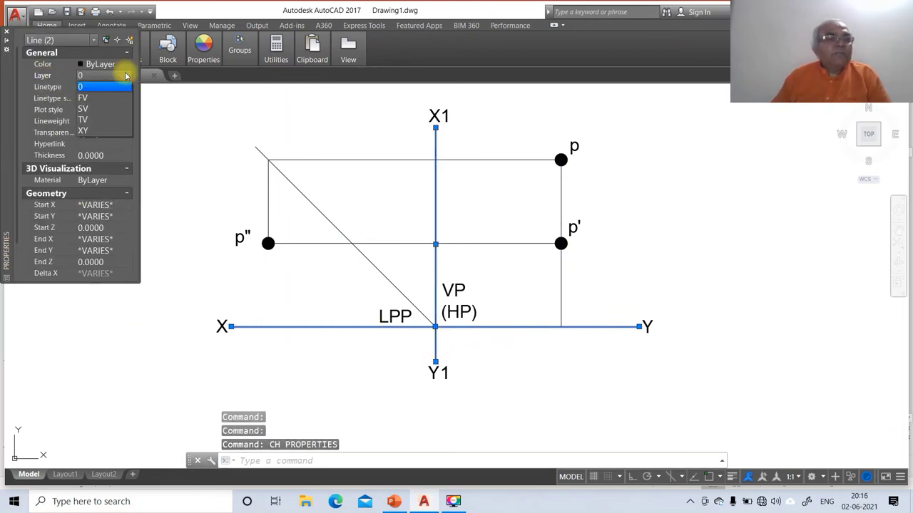
{"action": "left_click", "coordinate": [94, 131]}
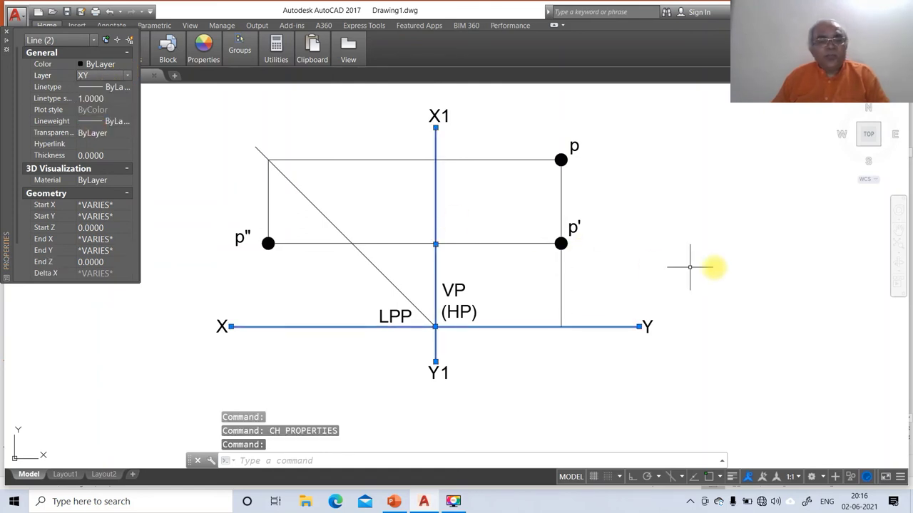
{"action": "key", "text": "Escape"}
{"action": "key", "text": "Escape"}
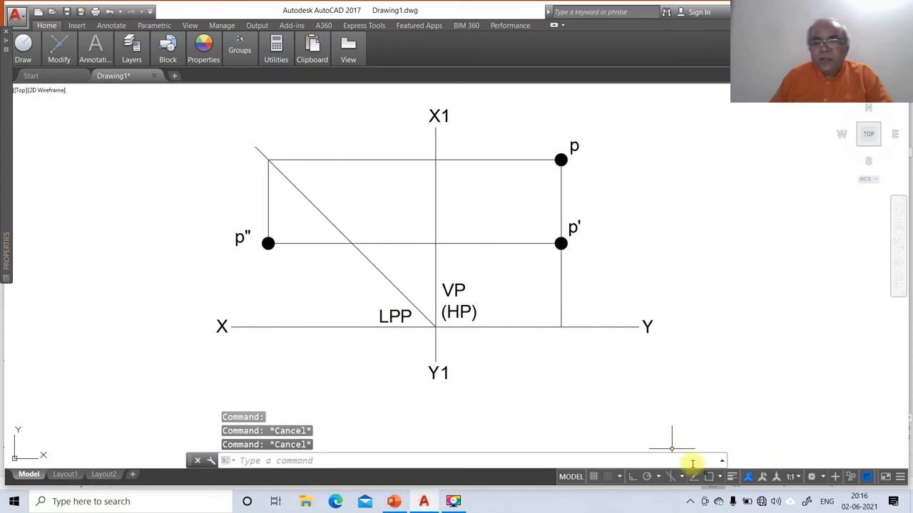
{"action": "left_click", "coordinate": [734, 480]}
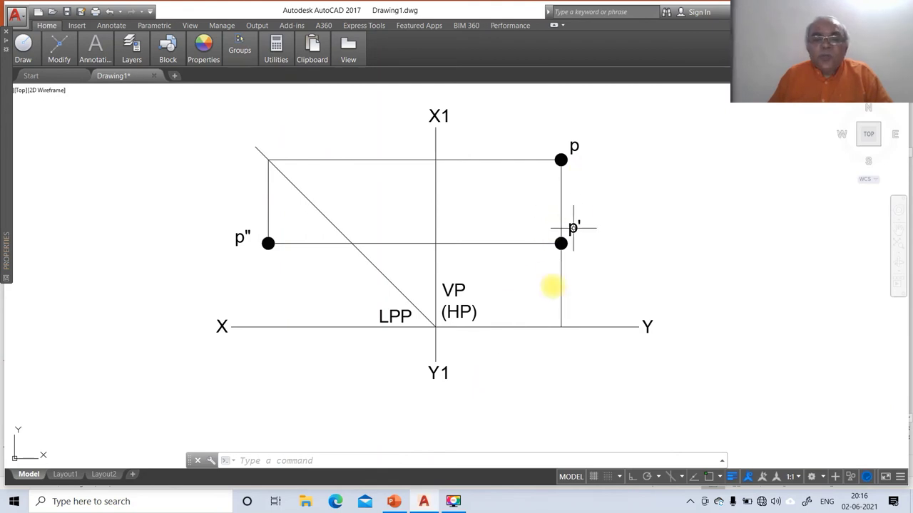
Step: Check the final solution slide in PowerPoint, return to AutoCAD and assign the p and (HP) labels to layer TV
{"action": "left_click", "coordinate": [394, 502]}
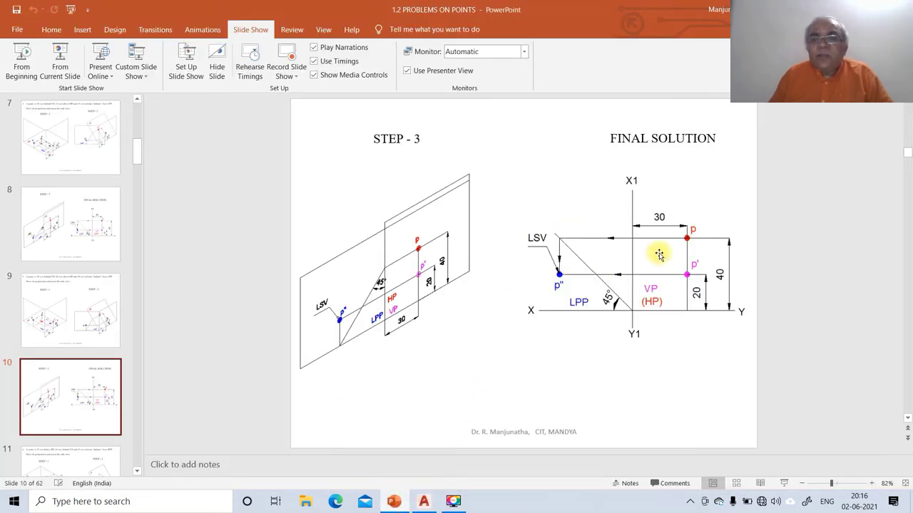
{"action": "left_click", "coordinate": [428, 503]}
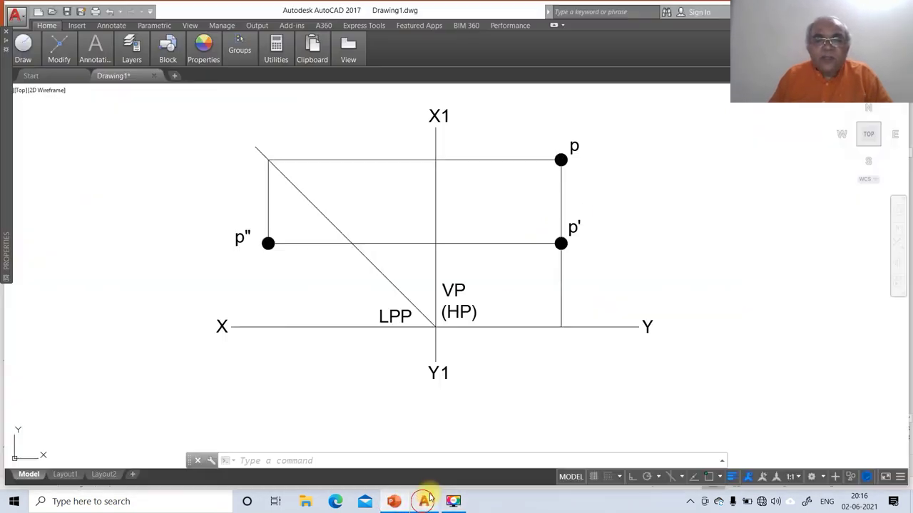
{"action": "left_click", "coordinate": [474, 308]}
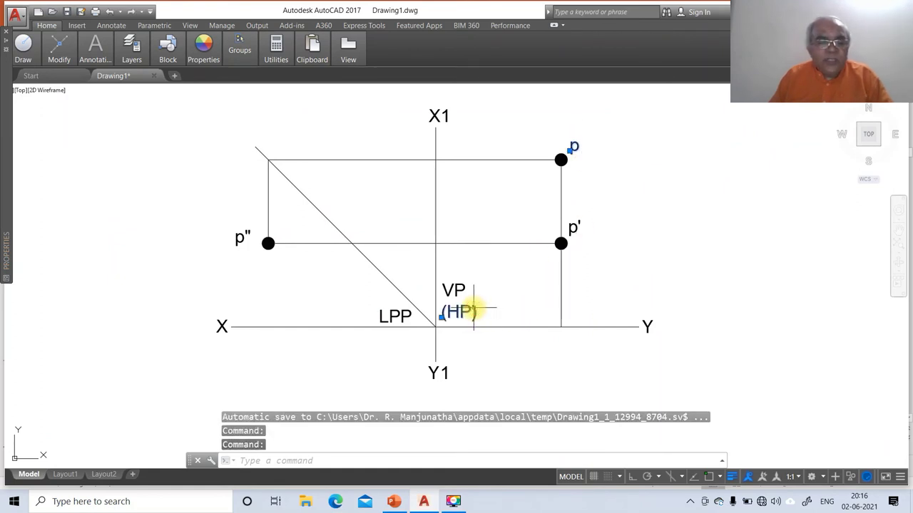
{"action": "type", "text": "ch"}
{"action": "key", "text": "Return"}
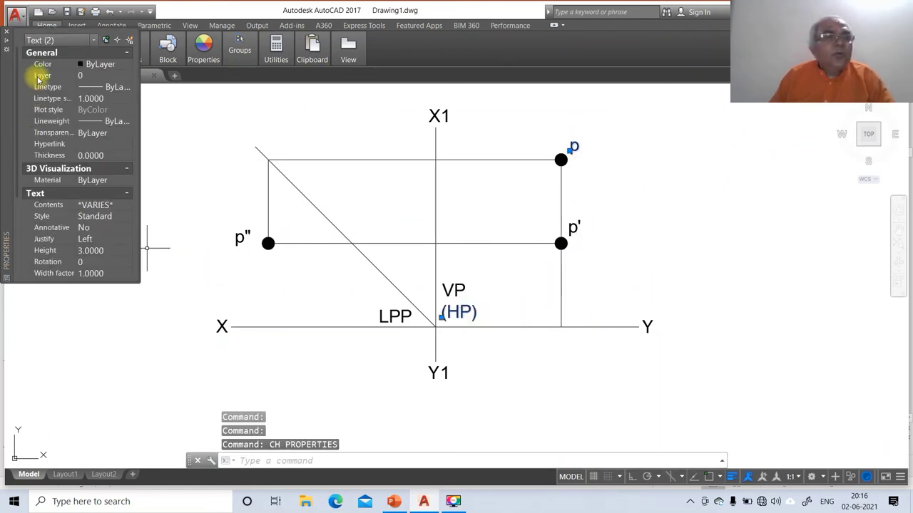
{"action": "left_click", "coordinate": [87, 77]}
{"action": "left_click", "coordinate": [130, 77]}
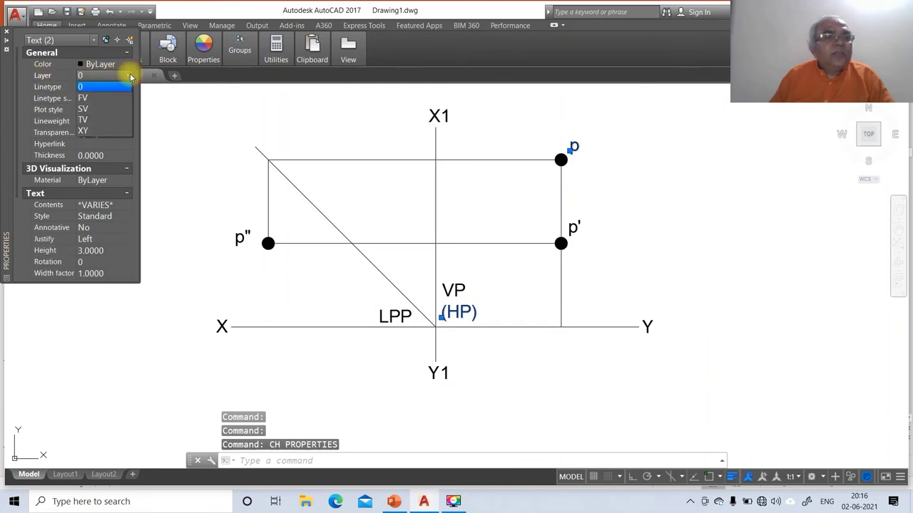
{"action": "left_click", "coordinate": [116, 114]}
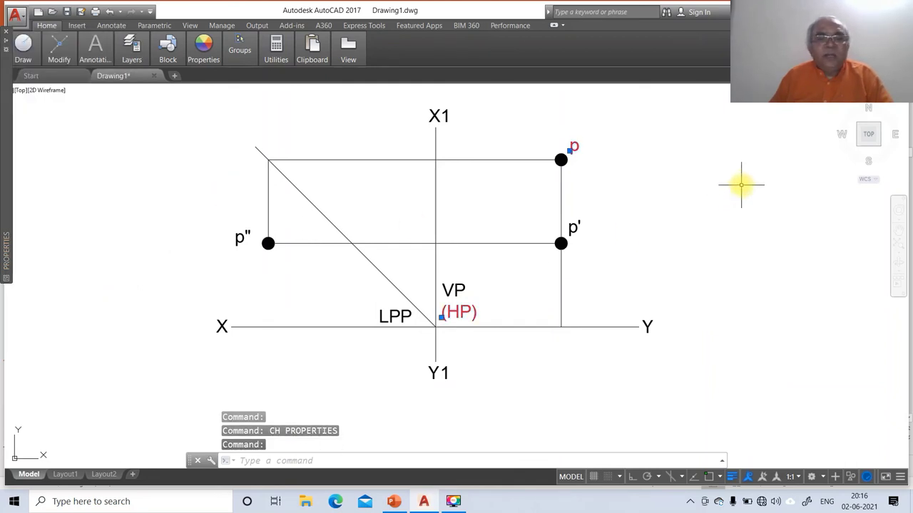
{"action": "key", "text": "Escape"}
{"action": "key", "text": "Escape"}
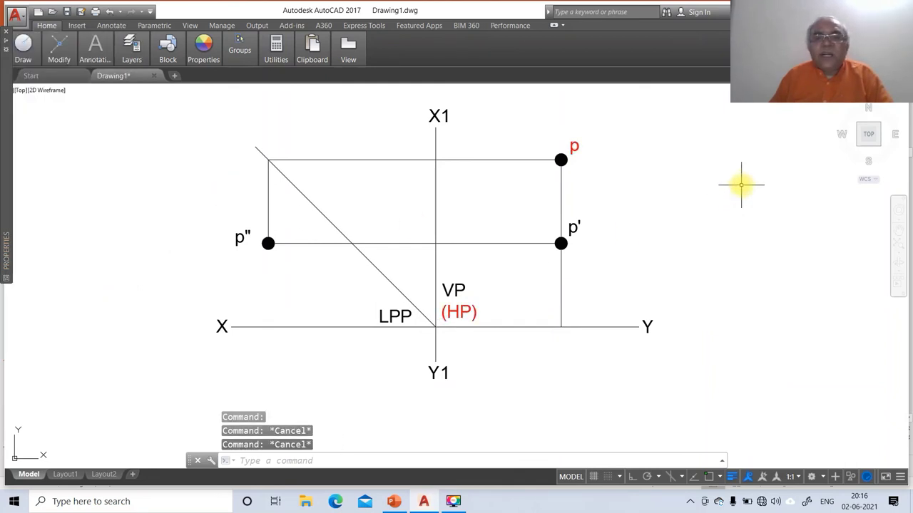
Step: Assign the VP and p' labels to layer FV
{"action": "left_click", "coordinate": [451, 289]}
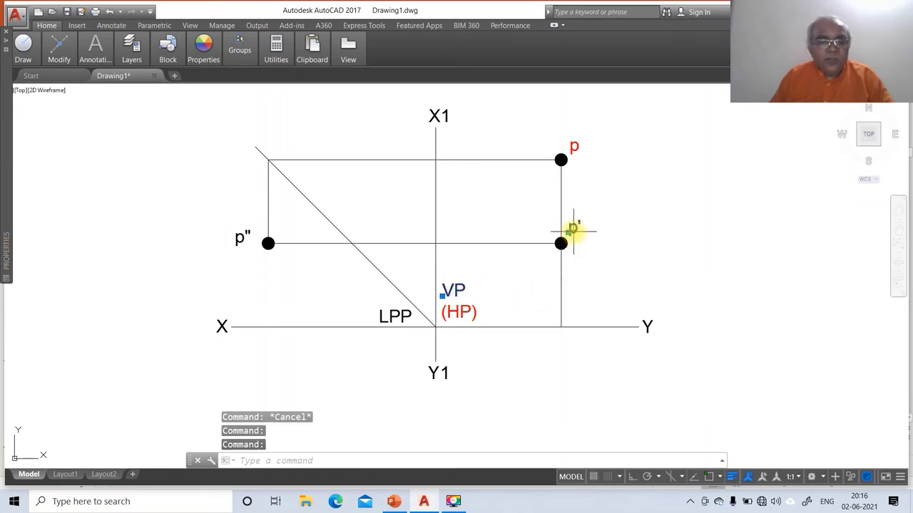
{"action": "left_click", "coordinate": [574, 230]}
{"action": "type", "text": "ch"}
{"action": "key", "text": "Return"}
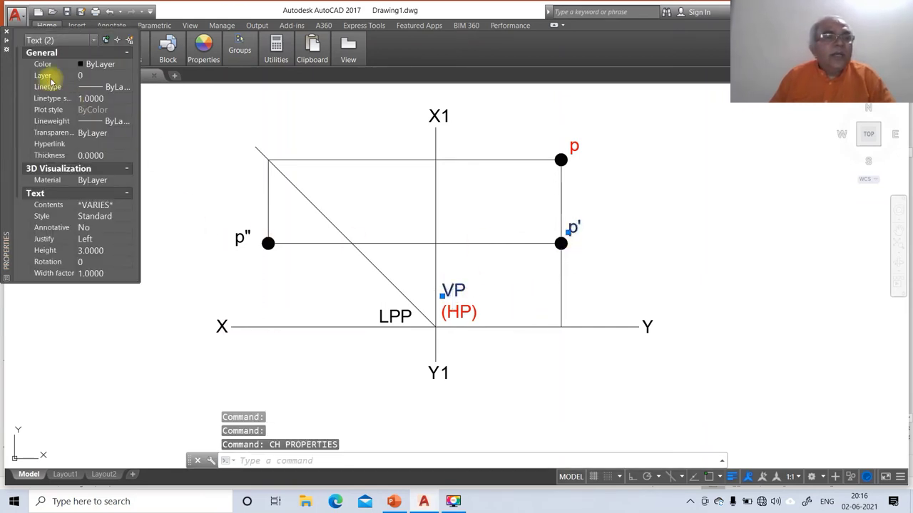
{"action": "left_click", "coordinate": [96, 77]}
{"action": "left_click", "coordinate": [107, 114]}
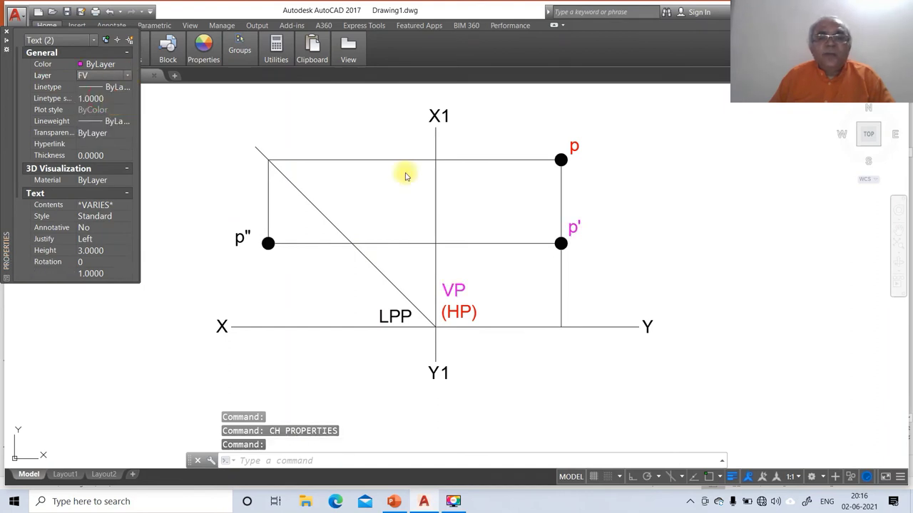
{"action": "key", "text": "Escape"}
{"action": "key", "text": "Escape"}
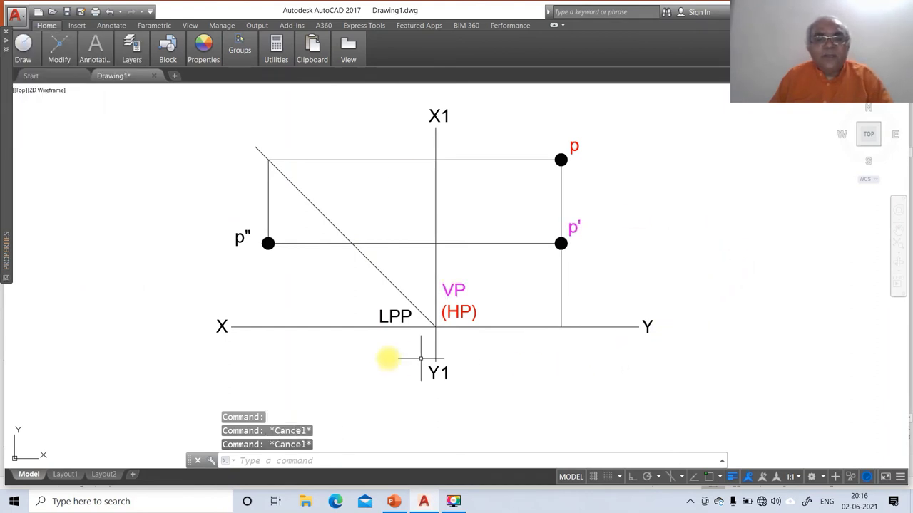
Step: Assign the LPP and p" labels to layer SV
{"action": "left_click", "coordinate": [389, 318]}
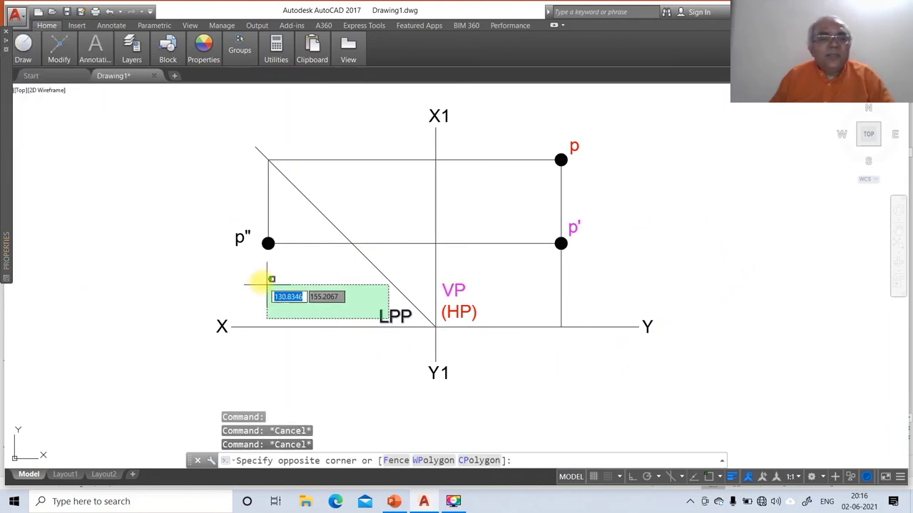
{"action": "left_click", "coordinate": [282, 298]}
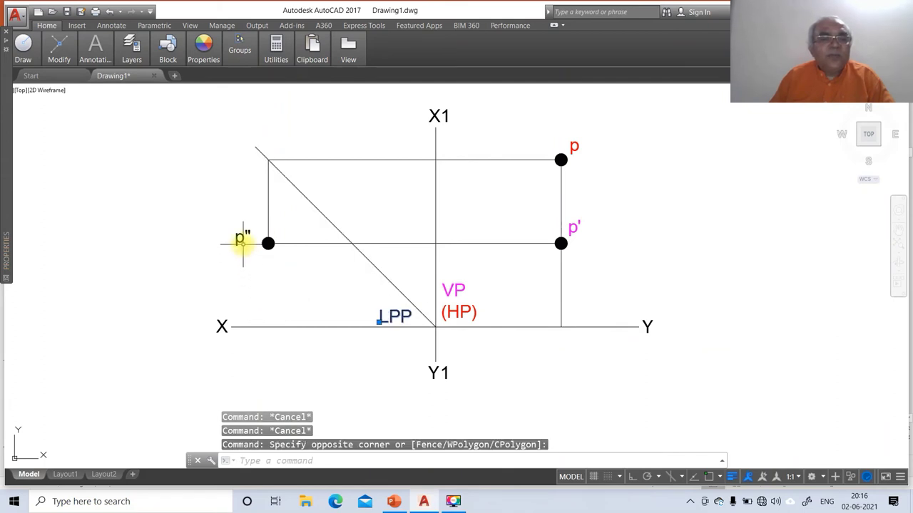
{"action": "left_click", "coordinate": [242, 241]}
{"action": "type", "text": "ch"}
{"action": "key", "text": "Return"}
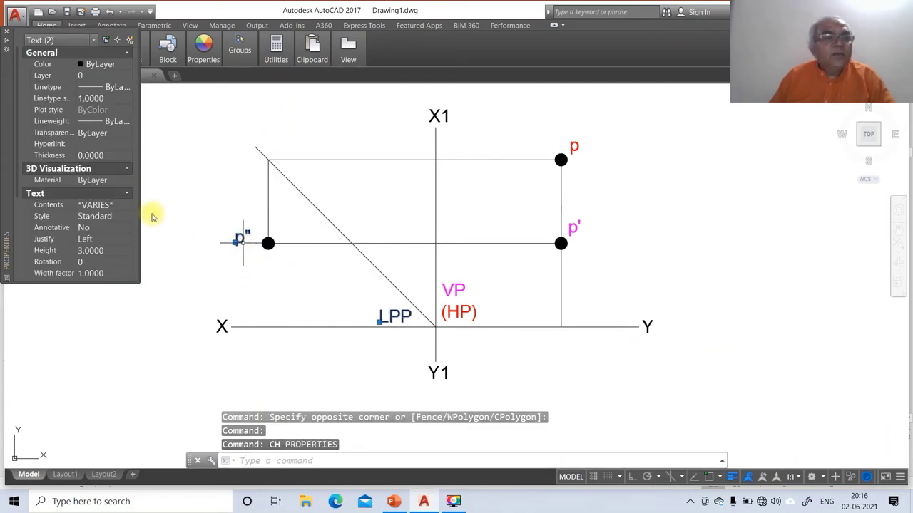
{"action": "left_click", "coordinate": [128, 77]}
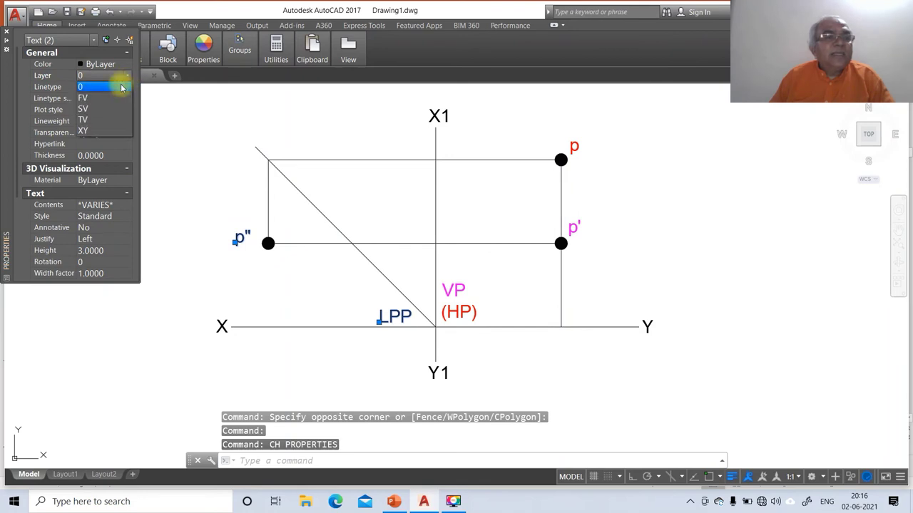
{"action": "left_click", "coordinate": [99, 113]}
{"action": "key", "text": "Escape"}
{"action": "key", "text": "Escape"}
{"action": "key", "text": "Escape"}
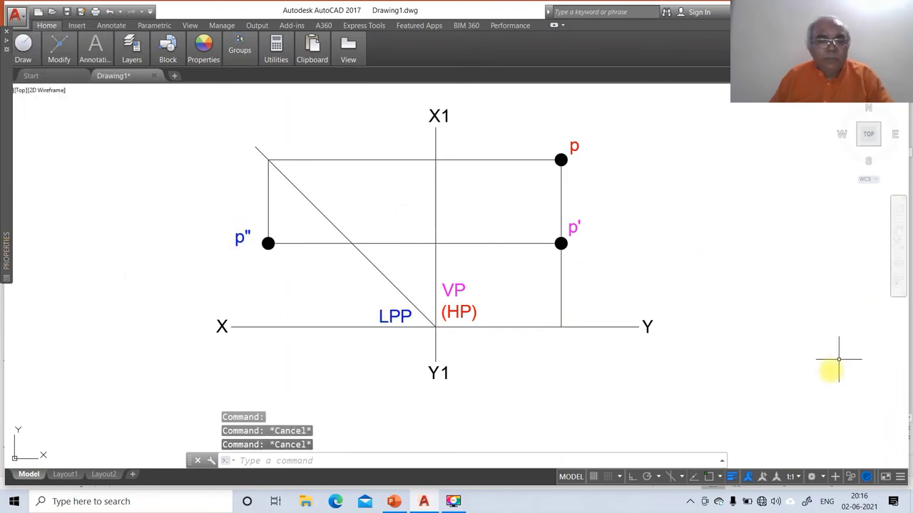
Step: Compare with the final solution slide in PowerPoint, return to AutoCAD and move the p" label closer to its point
{"action": "left_click", "coordinate": [404, 502]}
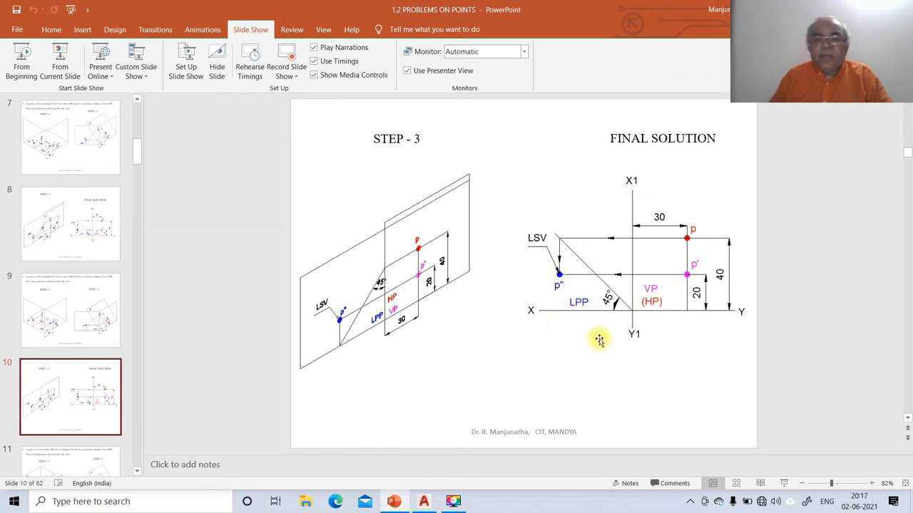
{"action": "left_click", "coordinate": [427, 501]}
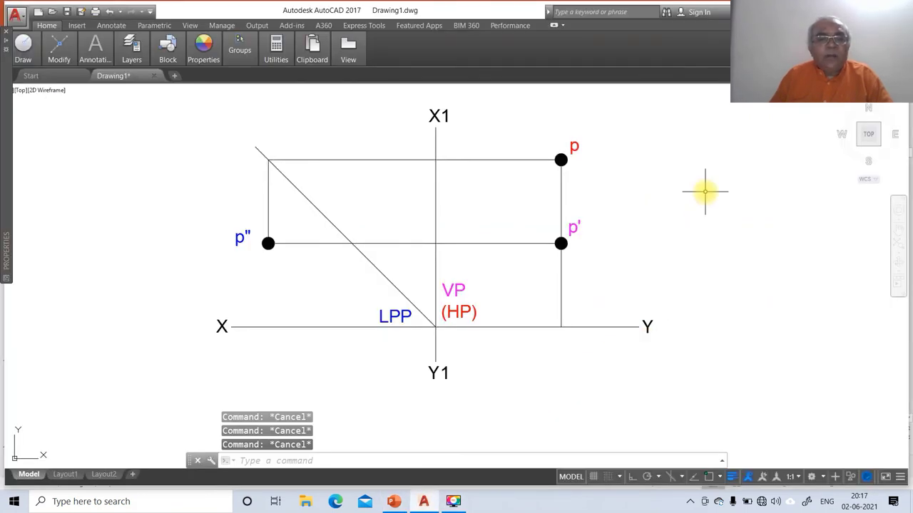
{"action": "type", "text": "m"}
{"action": "key", "text": "Return"}
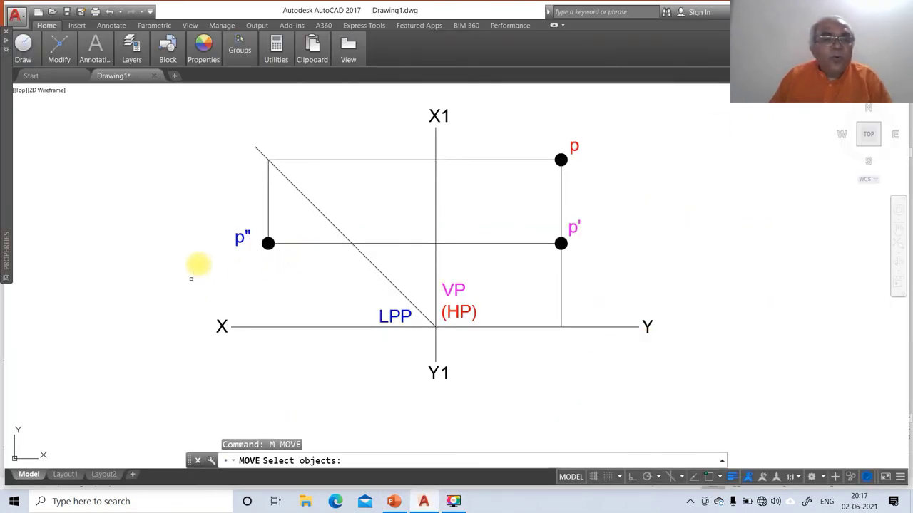
{"action": "left_click", "coordinate": [239, 239]}
{"action": "key", "text": "Return"}
{"action": "left_click", "coordinate": [236, 286]}
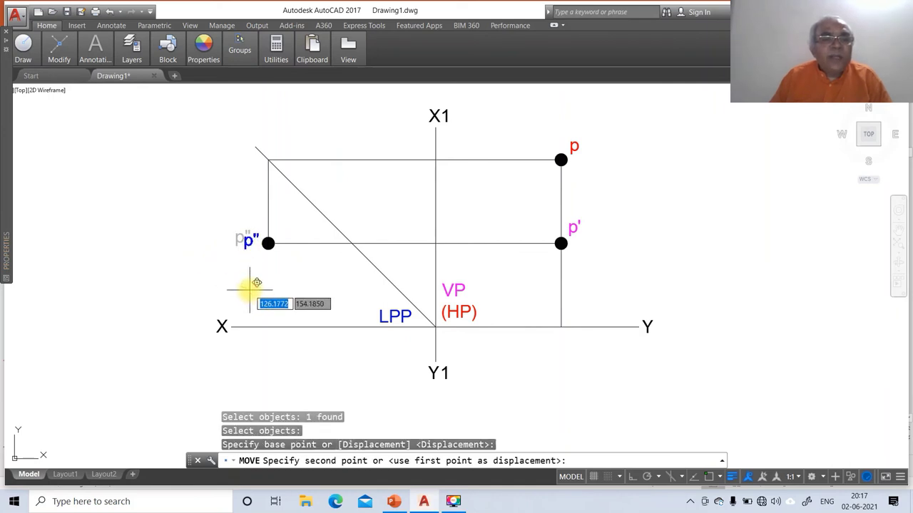
{"action": "left_click", "coordinate": [248, 290]}
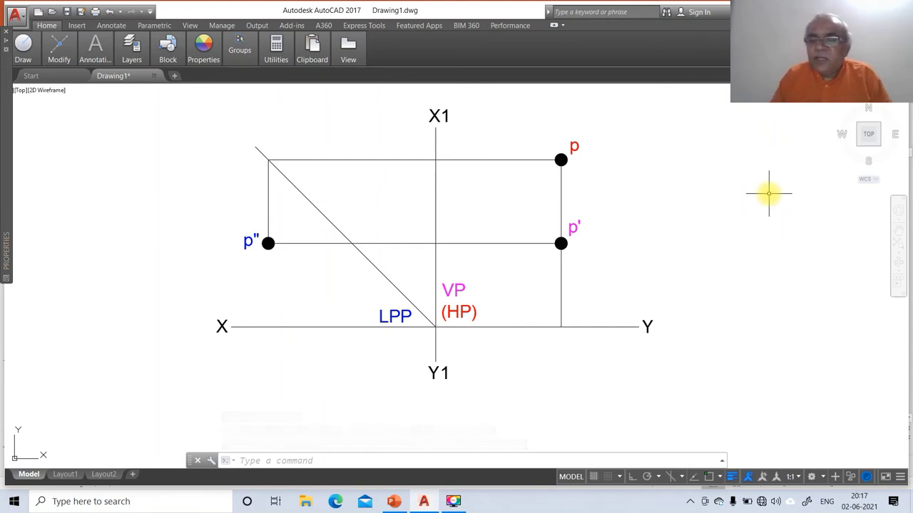
Step: Modify the Standard dimension style, setting the extension lines' offset from origin to 3 and changing the arrow size
{"action": "type", "text": "DDIM"}
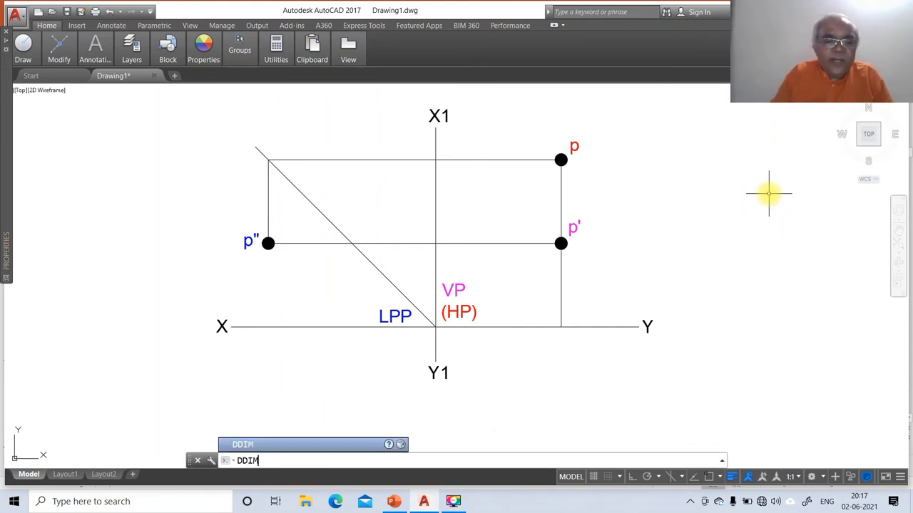
{"action": "key", "text": "Return"}
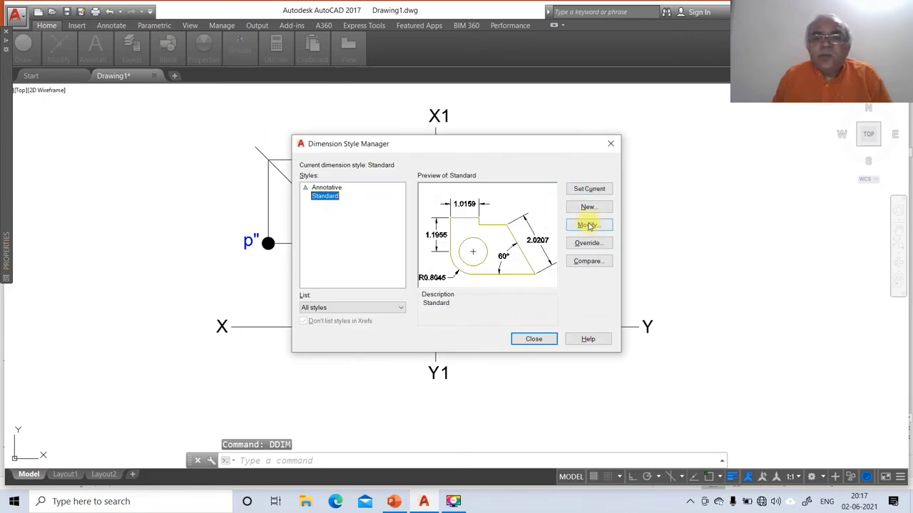
{"action": "left_click", "coordinate": [589, 225]}
{"action": "left_click", "coordinate": [294, 122]}
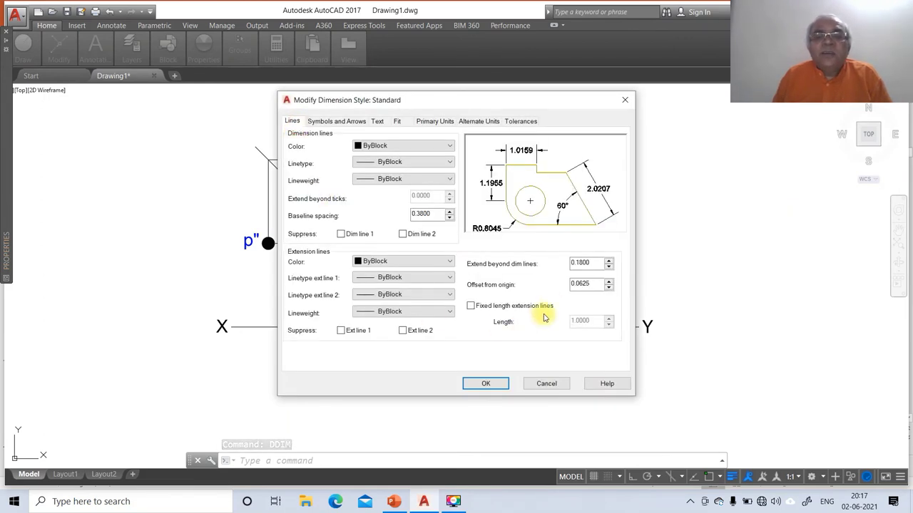
{"action": "left_click", "coordinate": [587, 284]}
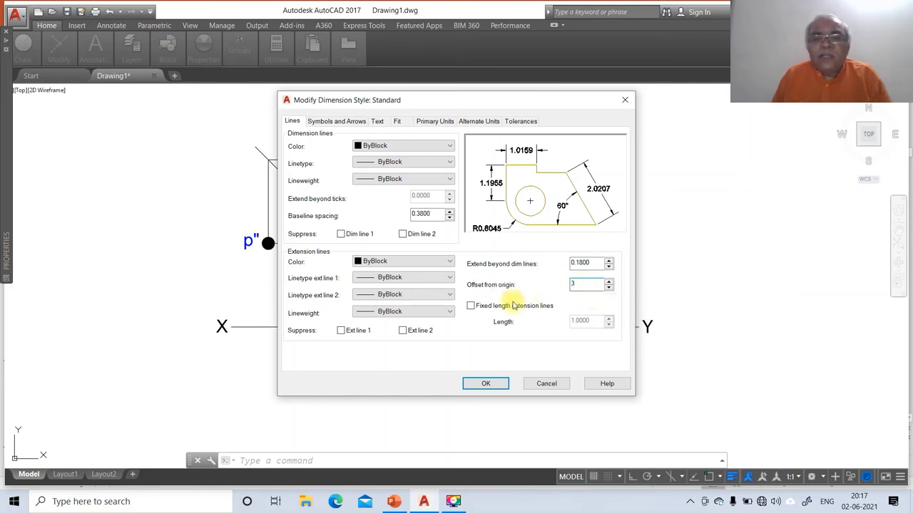
{"action": "left_click", "coordinate": [337, 121]}
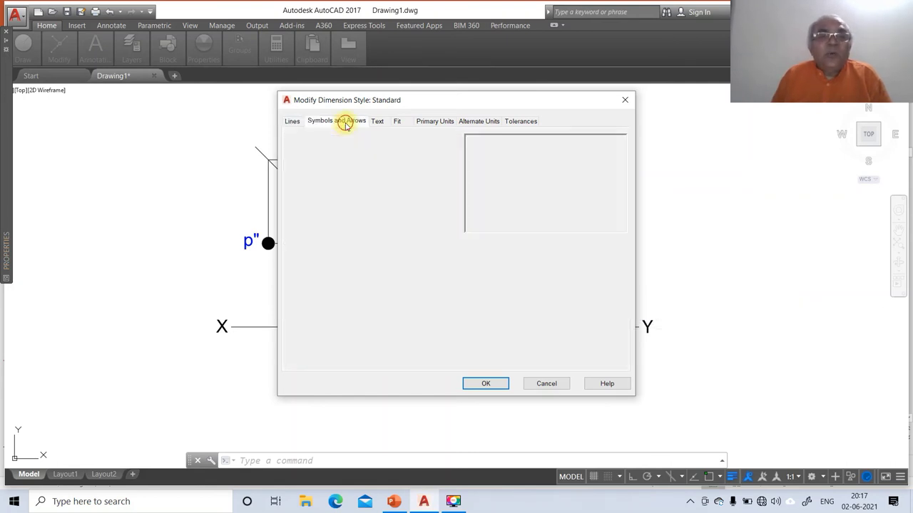
{"action": "left_click_drag", "start_coordinate": [314, 238], "coordinate": [289, 236]}
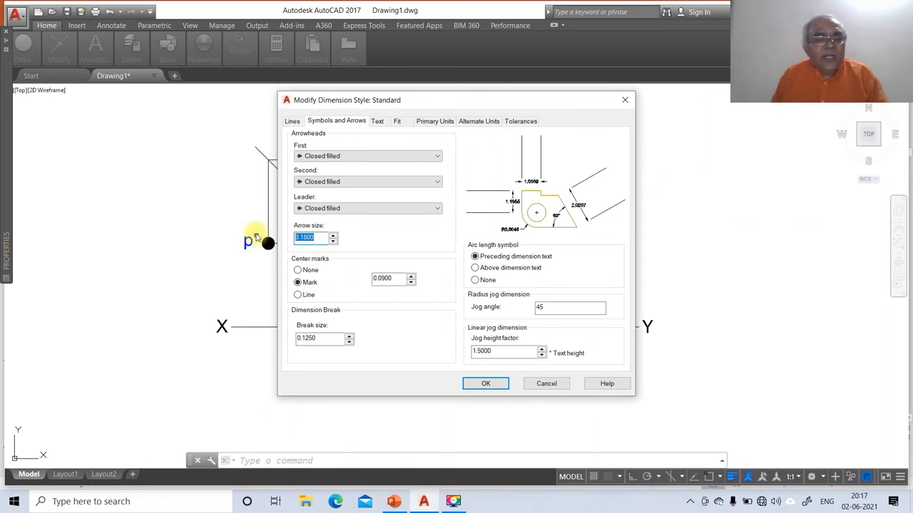
Step: Set the dimension text to height 3, aligned with the dimension line, vertical placement Above, and offset 2 from the dimension line
{"action": "left_click", "coordinate": [376, 123]}
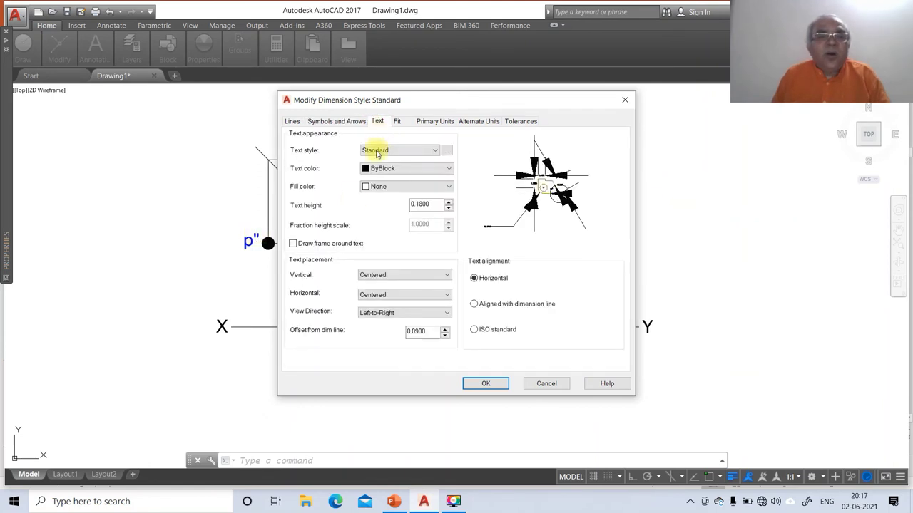
{"action": "left_click_drag", "start_coordinate": [431, 205], "coordinate": [376, 206]}
{"action": "type", "text": "3"}
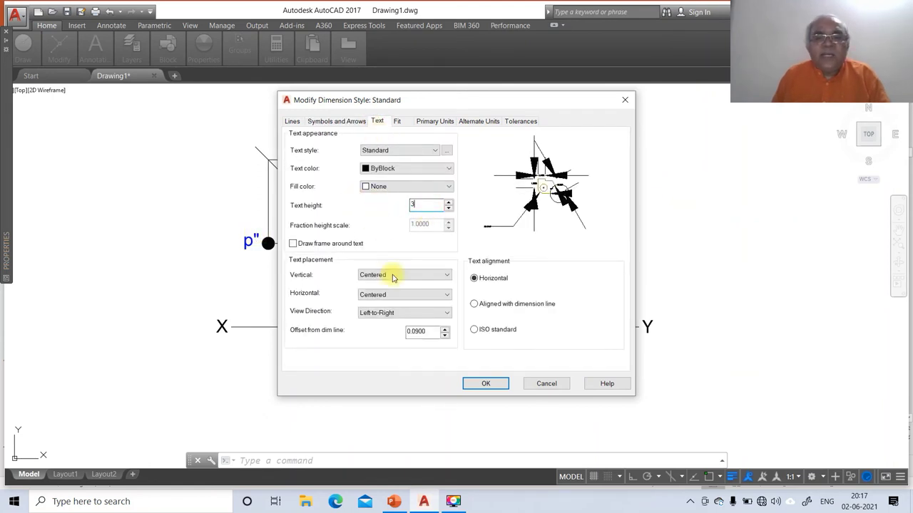
{"action": "left_click", "coordinate": [473, 304]}
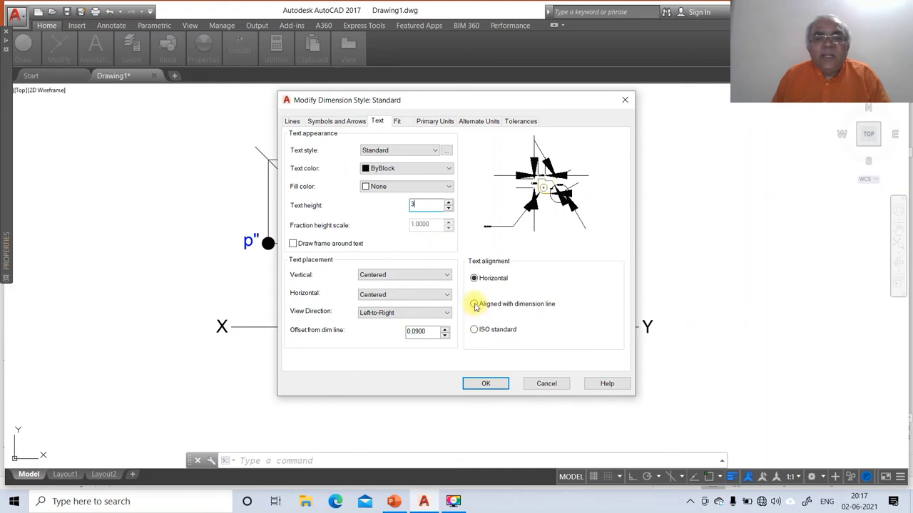
{"action": "left_click", "coordinate": [445, 274]}
{"action": "left_click", "coordinate": [412, 290]}
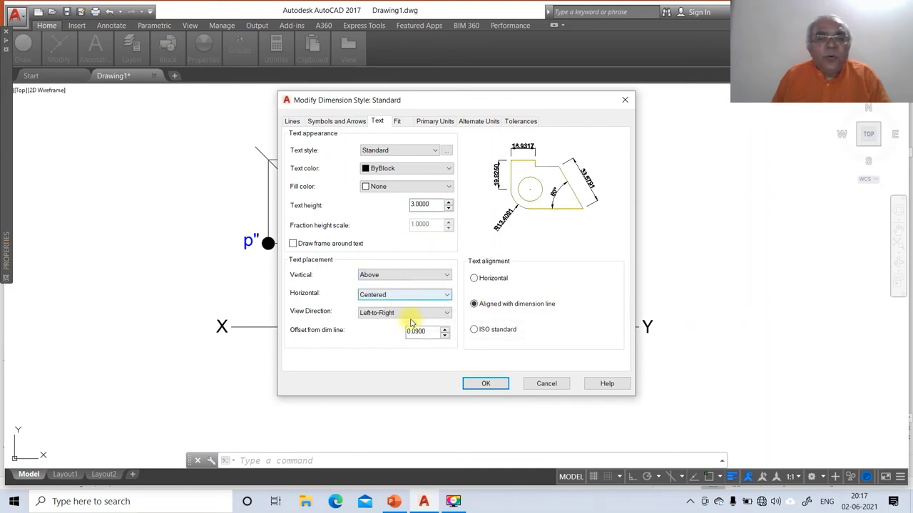
{"action": "left_click_drag", "start_coordinate": [431, 332], "coordinate": [384, 333]}
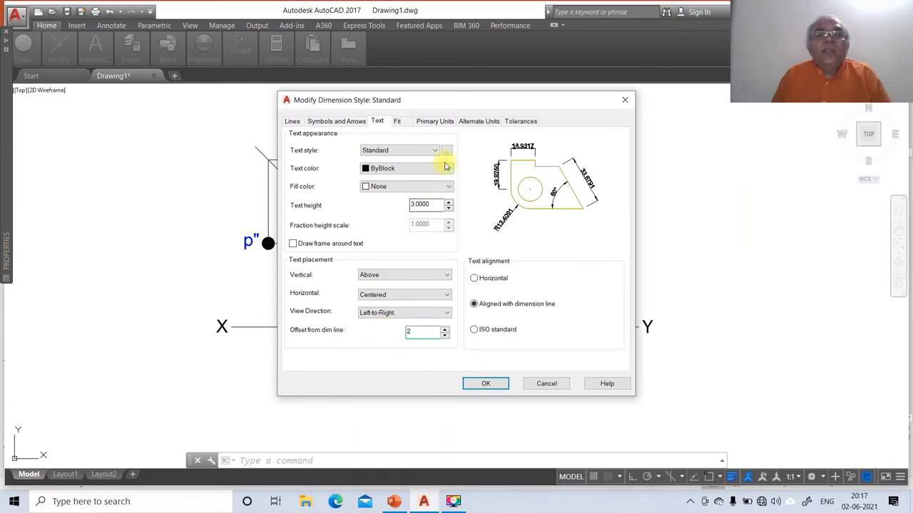
Step: Set the linear dimension precision to 0 and save the modified Standard dimension style
{"action": "left_click", "coordinate": [437, 121]}
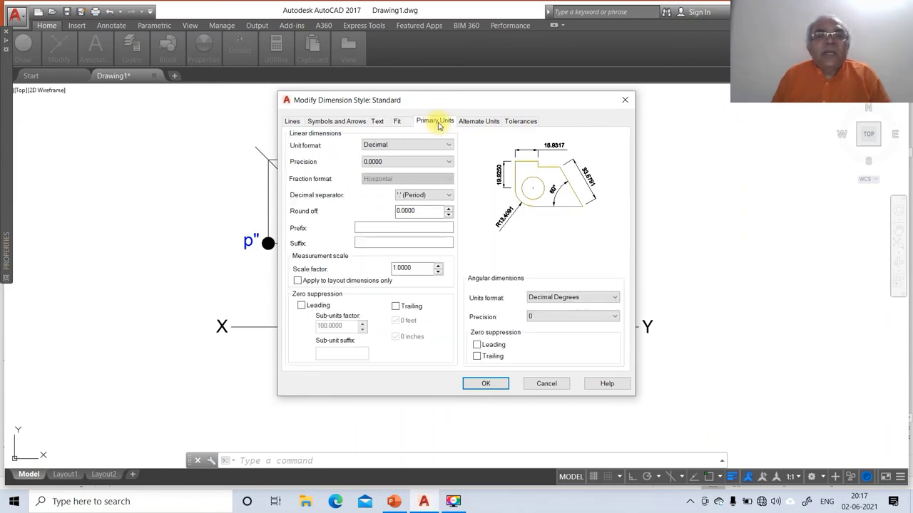
{"action": "left_click", "coordinate": [449, 162]}
{"action": "left_click", "coordinate": [406, 172]}
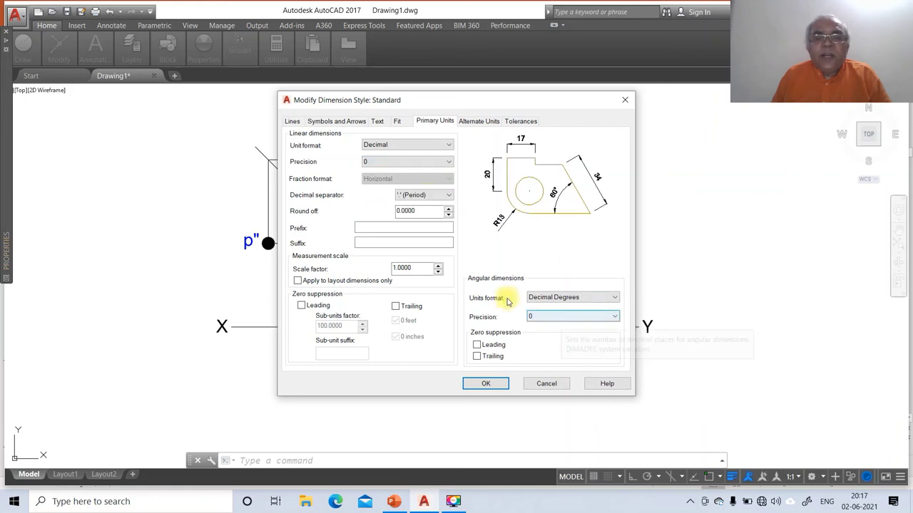
{"action": "left_click", "coordinate": [486, 384]}
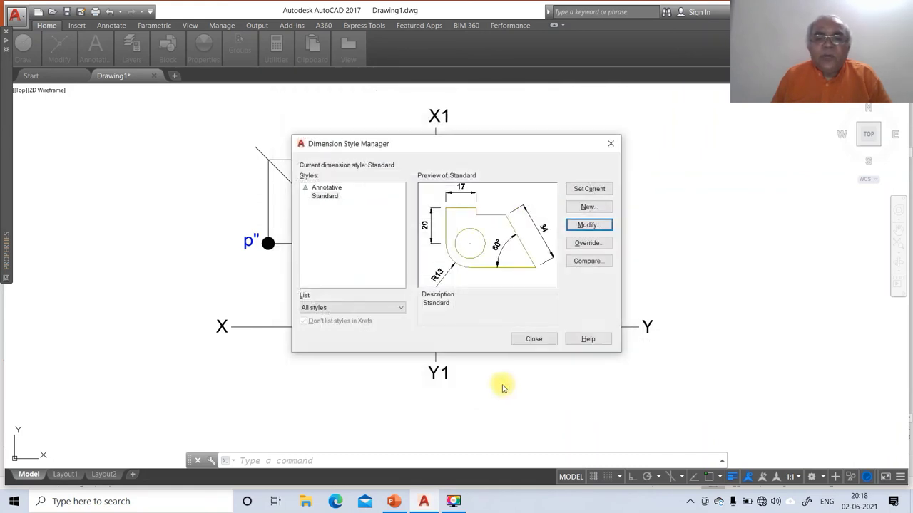
{"action": "left_click", "coordinate": [534, 340]}
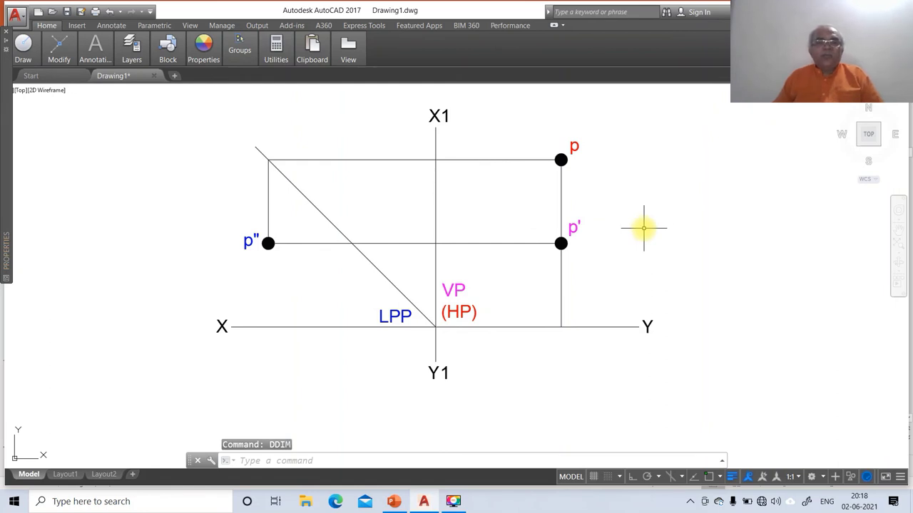
Step: Assign the point marker at p to layer TV
{"action": "left_click", "coordinate": [545, 146]}
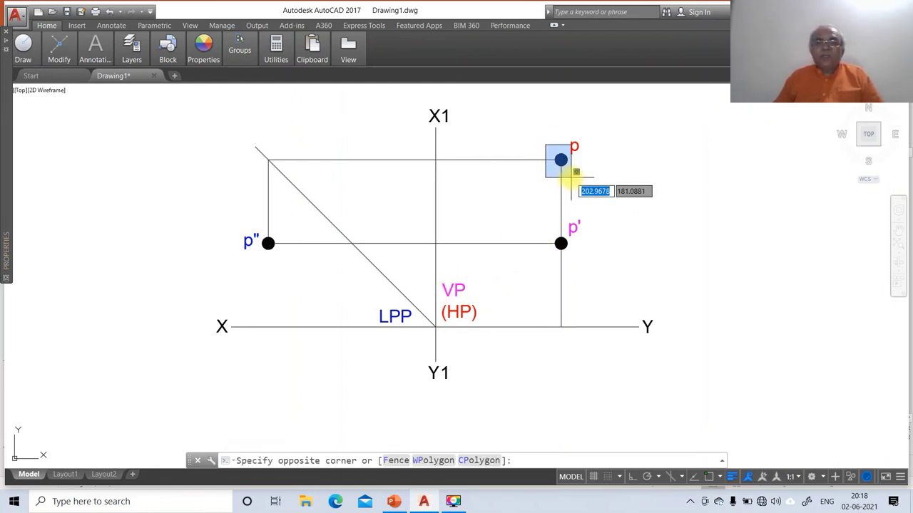
{"action": "left_click", "coordinate": [572, 171]}
{"action": "type", "text": "ch"}
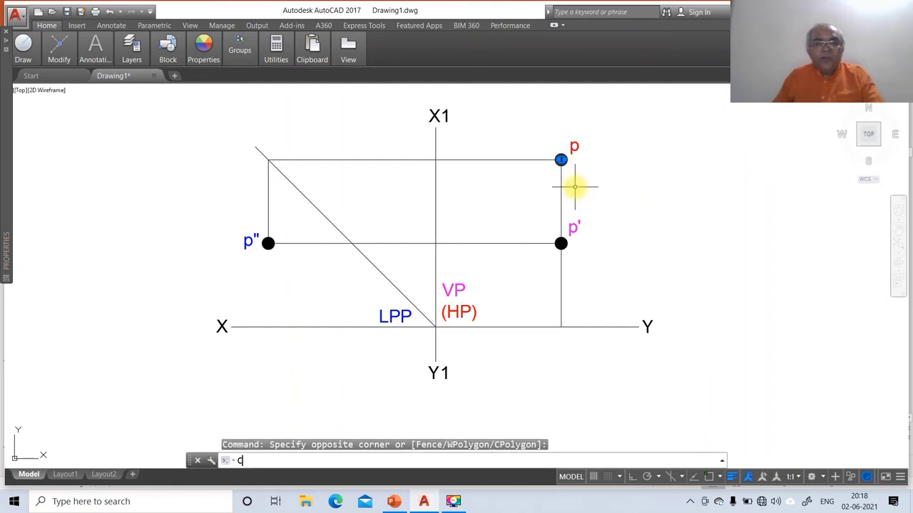
{"action": "key", "text": "Return"}
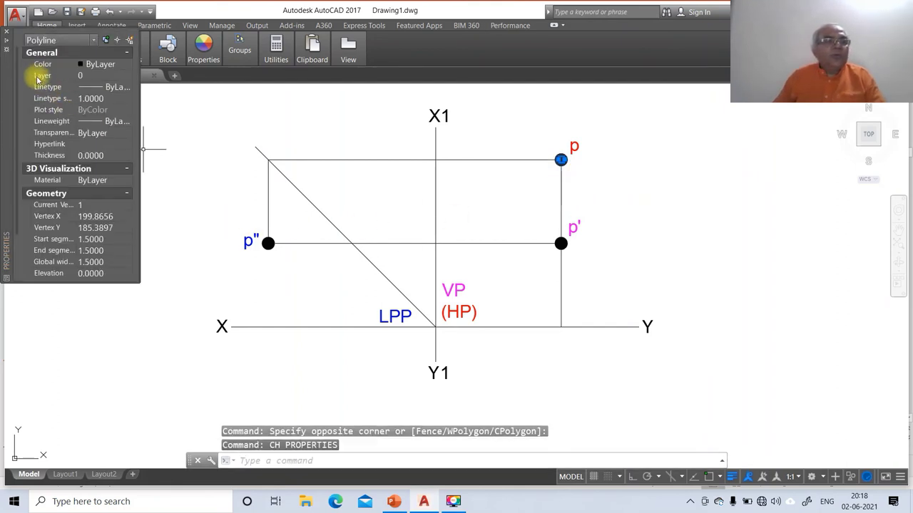
{"action": "left_click", "coordinate": [128, 75]}
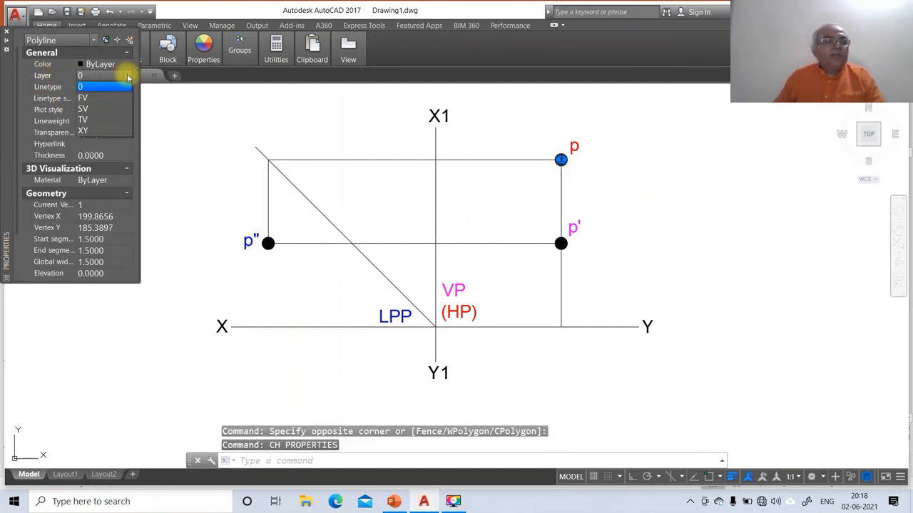
{"action": "left_click", "coordinate": [114, 120]}
{"action": "key", "text": "Escape"}
{"action": "key", "text": "Escape"}
{"action": "key", "text": "Escape"}
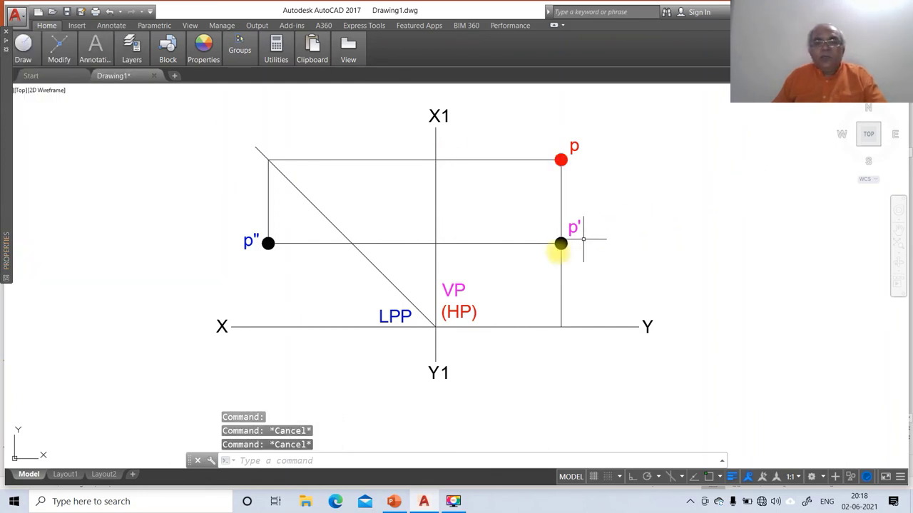
Step: Assign the point marker at p' to layer FV
{"action": "left_click", "coordinate": [541, 236]}
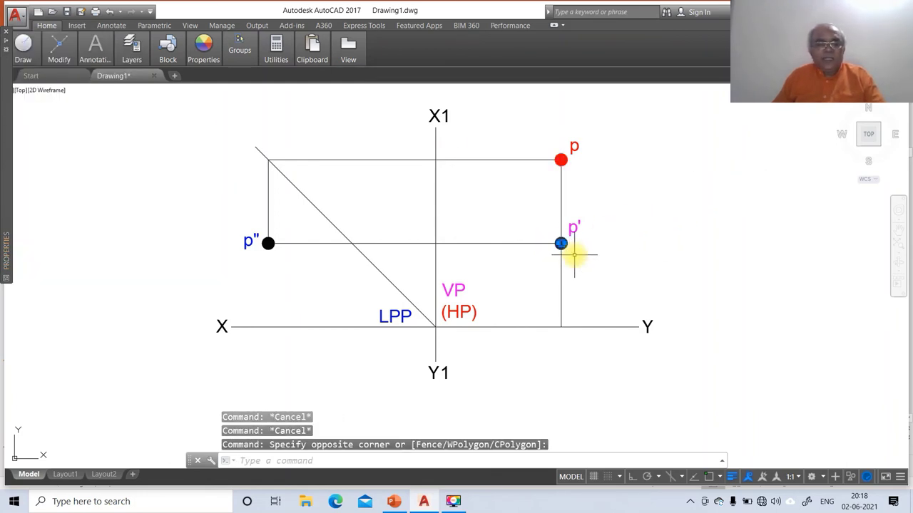
{"action": "type", "text": "CH"}
{"action": "key", "text": "Return"}
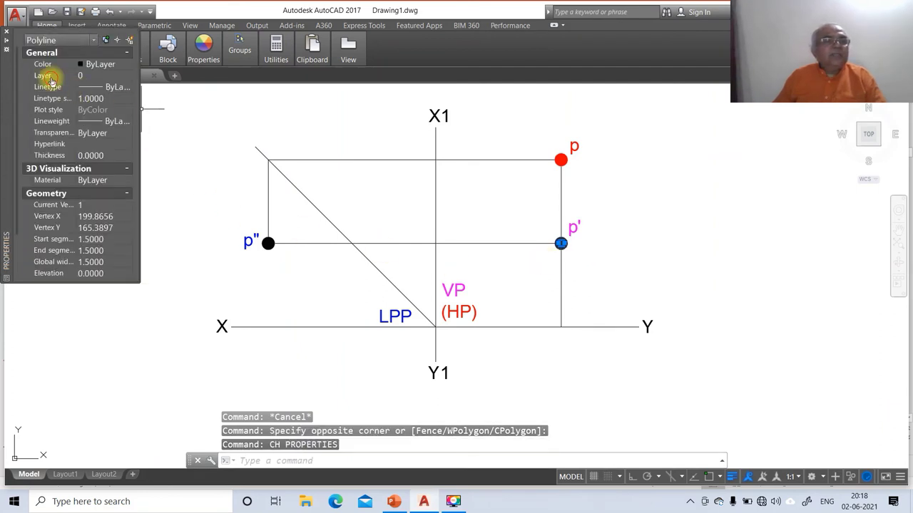
{"action": "left_click", "coordinate": [107, 75]}
{"action": "left_click", "coordinate": [127, 76]}
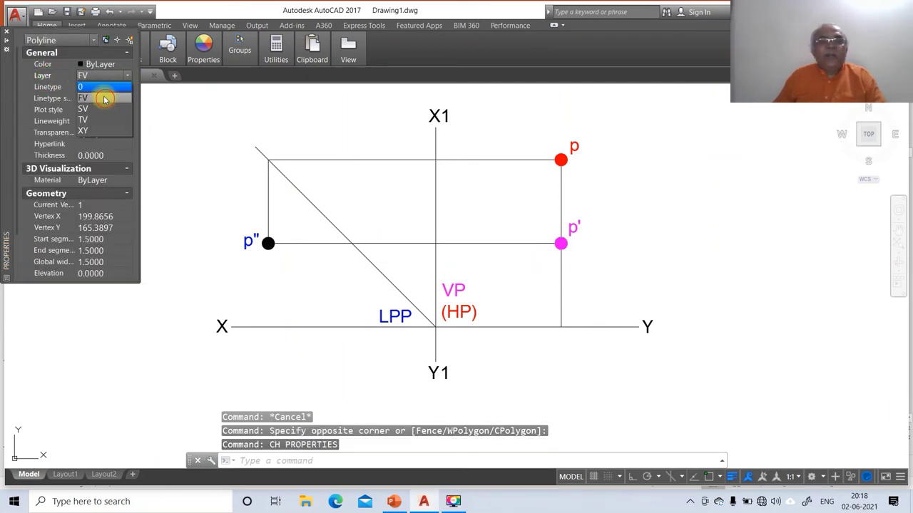
{"action": "left_click", "coordinate": [104, 99]}
{"action": "key", "text": "Escape"}
{"action": "key", "text": "Escape"}
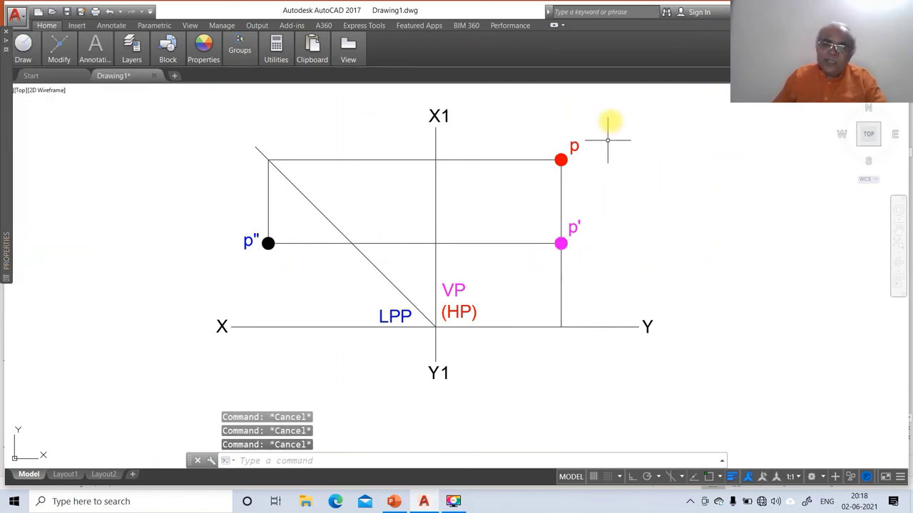
Step: Assign the point marker at p" to layer SV
{"action": "type", "text": "CH"}
{"action": "key", "text": "Return"}
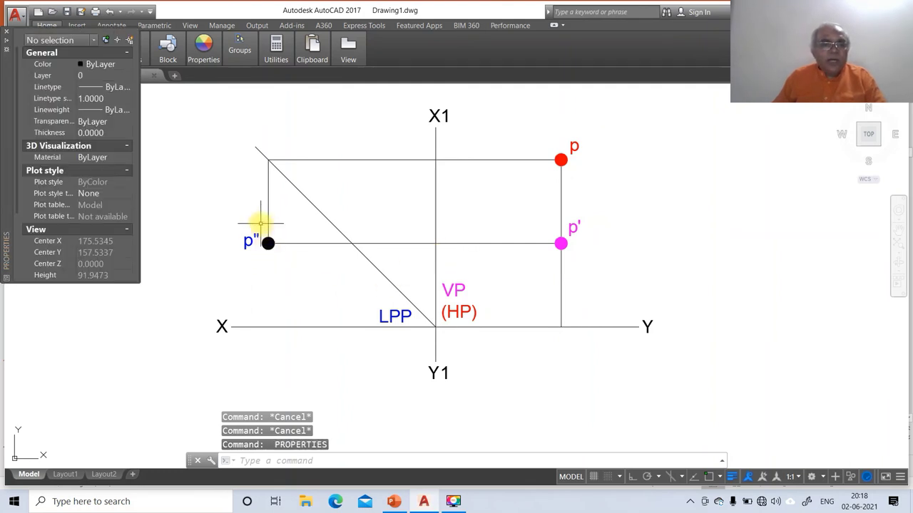
{"action": "left_click", "coordinate": [259, 222]}
{"action": "left_click", "coordinate": [292, 261]}
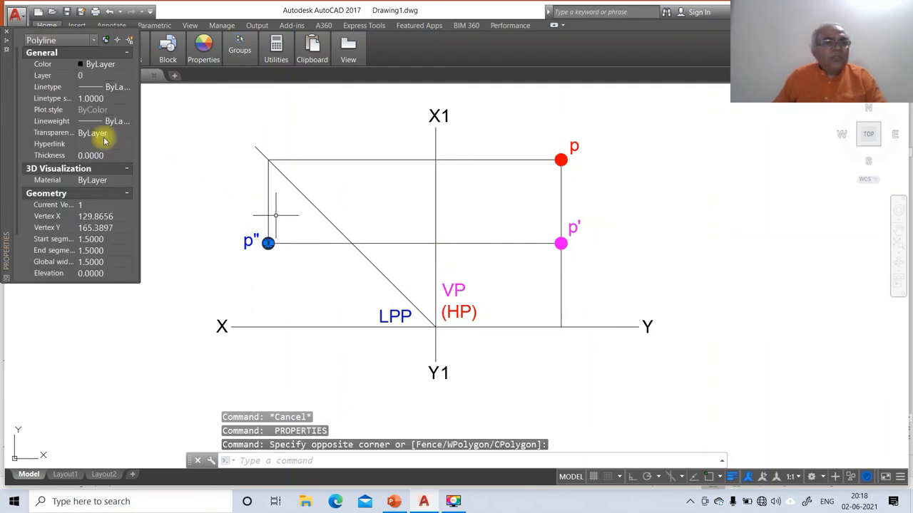
{"action": "left_click", "coordinate": [100, 75]}
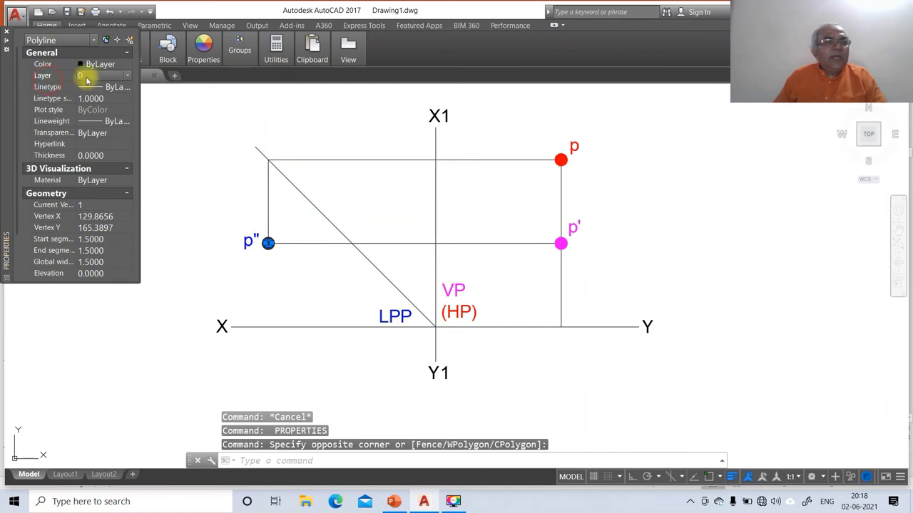
{"action": "left_click", "coordinate": [127, 75]}
{"action": "left_click", "coordinate": [100, 109]}
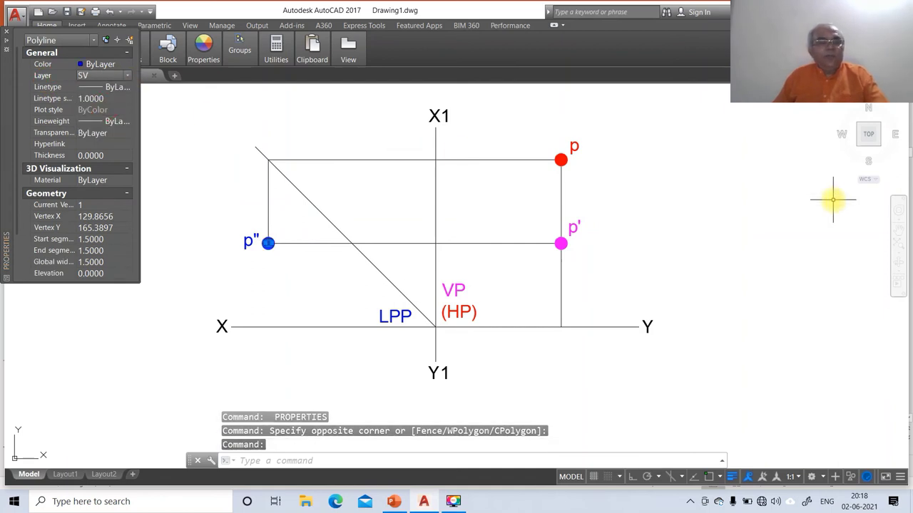
{"action": "key", "text": "Escape"}
{"action": "key", "text": "Escape"}
{"action": "key", "text": "Escape"}
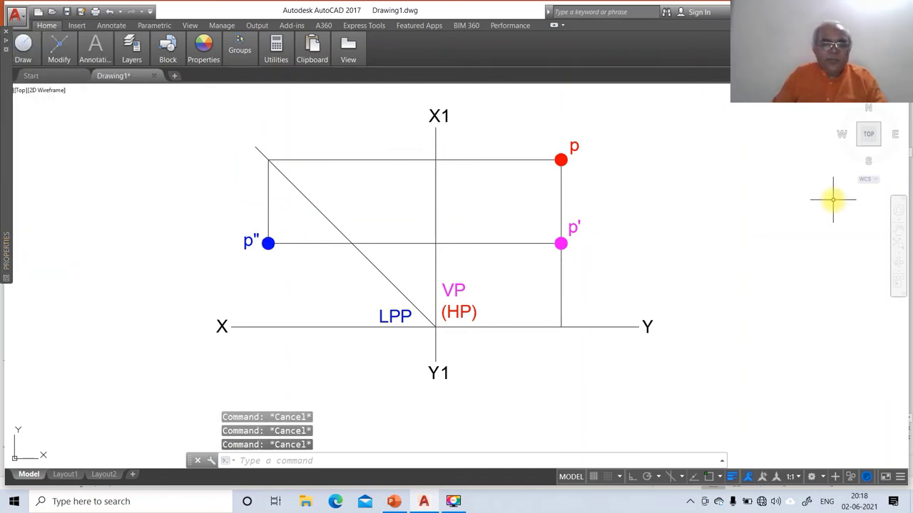
Step: Dimension the vertical distance from the centre of point p' to the XY line, placing the dimension beside the projector on the Y side
{"action": "type", "text": "DI"}
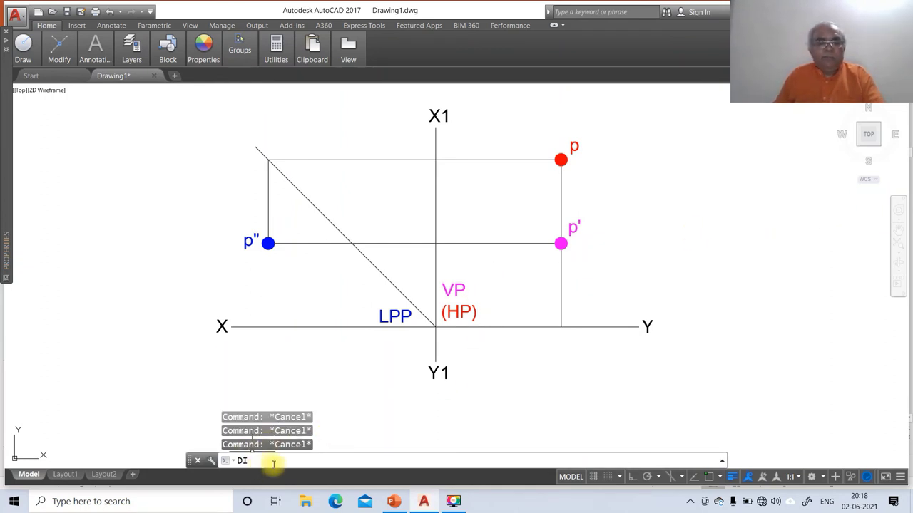
{"action": "type", "text": "M"}
{"action": "key", "text": "Return"}
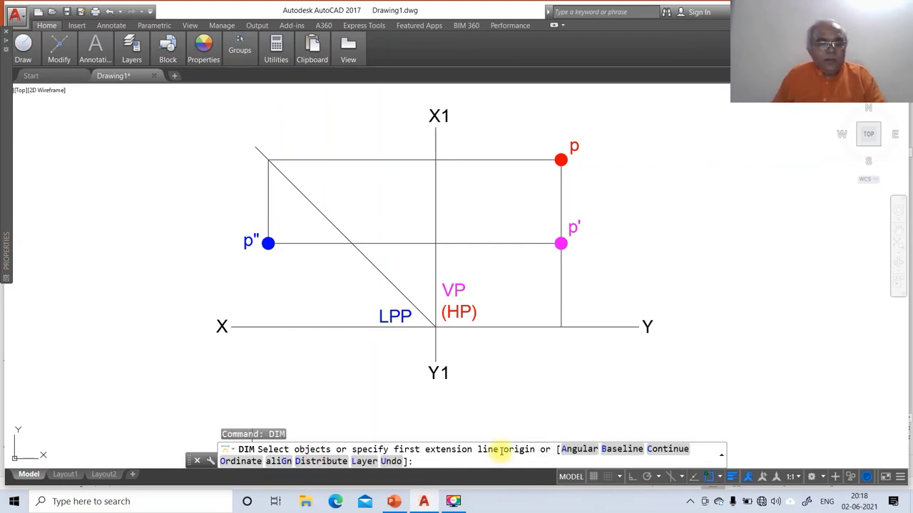
{"action": "type", "text": "CEN"}
{"action": "key", "text": "Return"}
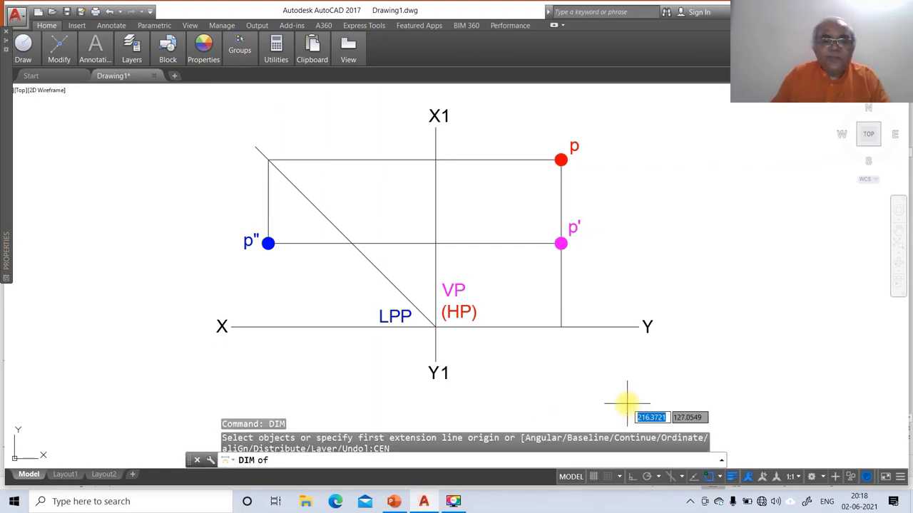
{"action": "left_click", "coordinate": [560, 243]}
{"action": "type", "text": "INT"}
{"action": "key", "text": "Return"}
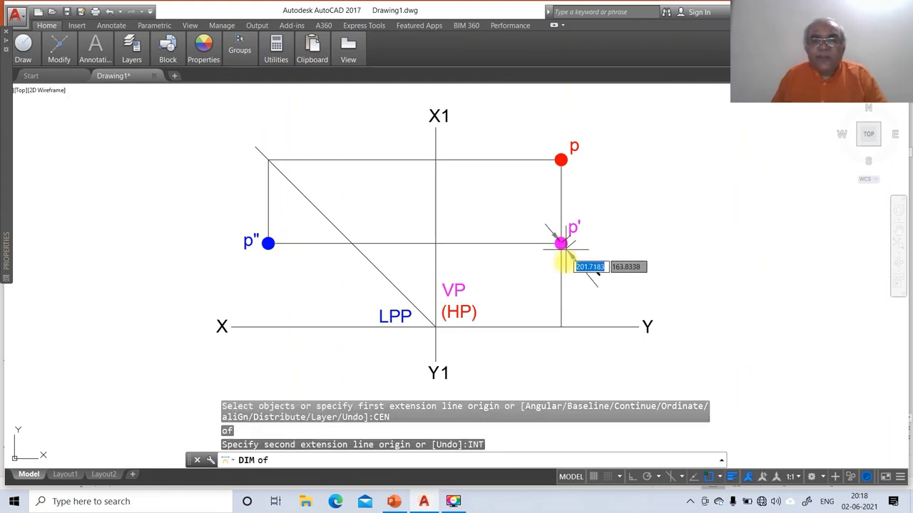
{"action": "left_click", "coordinate": [561, 326]}
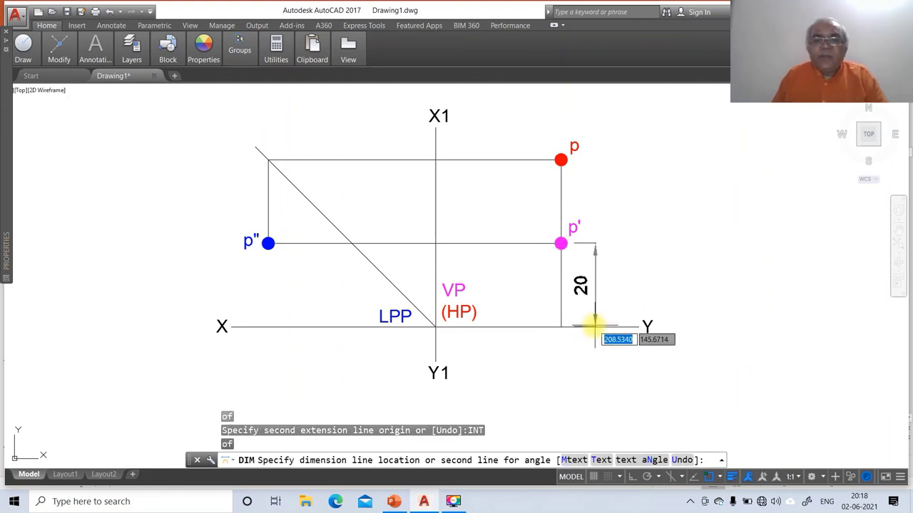
{"action": "left_click", "coordinate": [597, 322]}
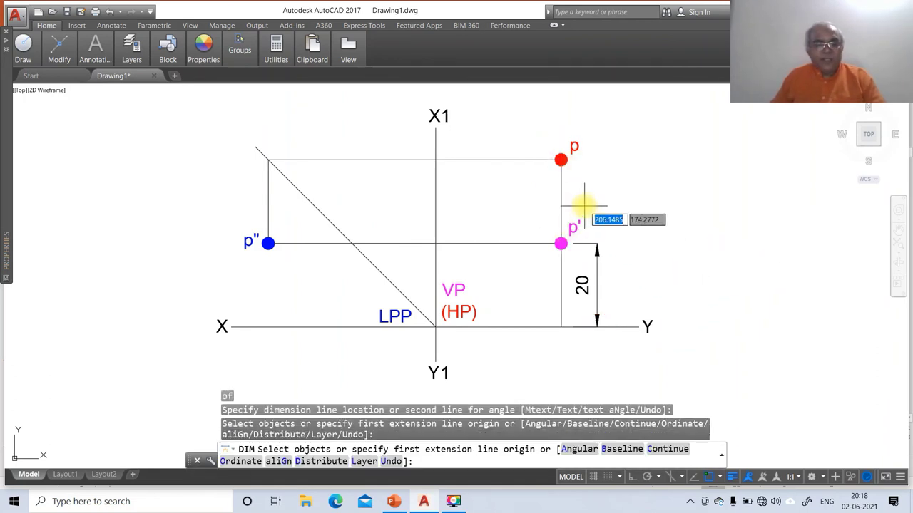
Step: Dimension the vertical distance from the centre of point p to the XY line, placing it outside the p' dimension
{"action": "type", "text": "CEN"}
{"action": "key", "text": "Return"}
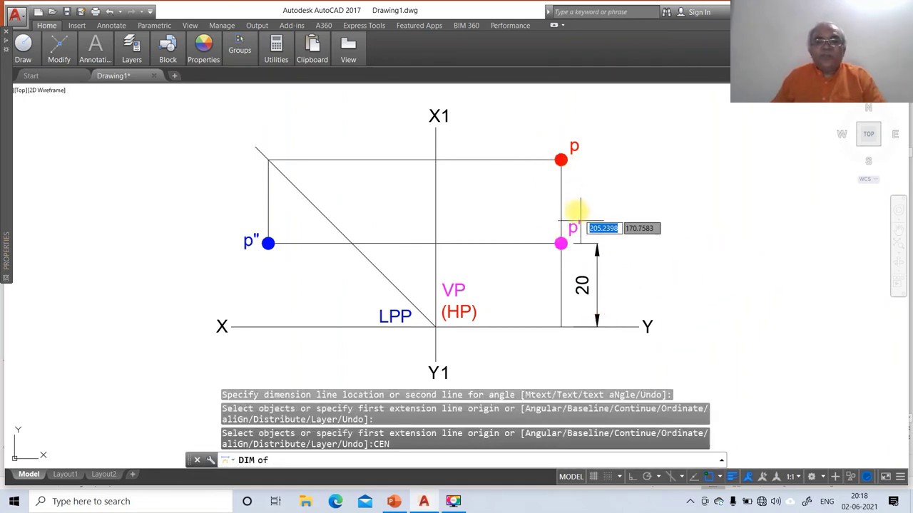
{"action": "left_click", "coordinate": [565, 161]}
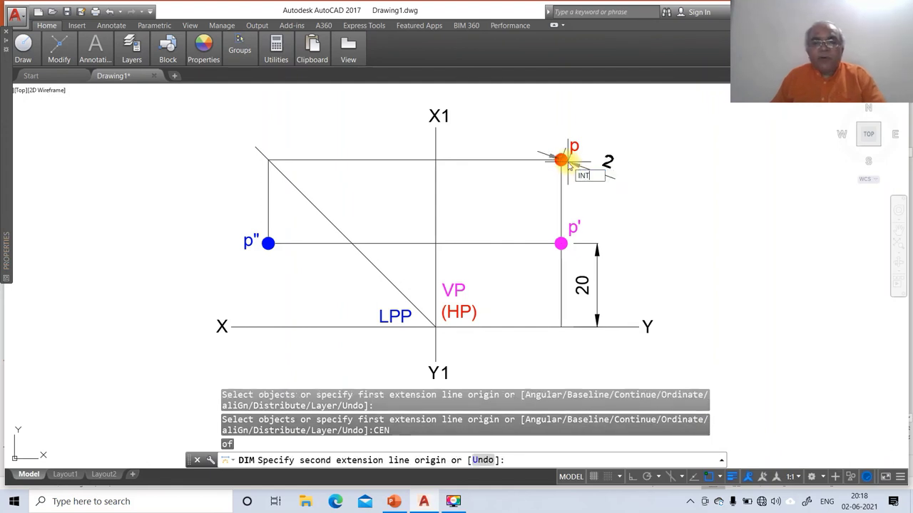
{"action": "type", "text": "INT"}
{"action": "key", "text": "Return"}
{"action": "left_click", "coordinate": [561, 326]}
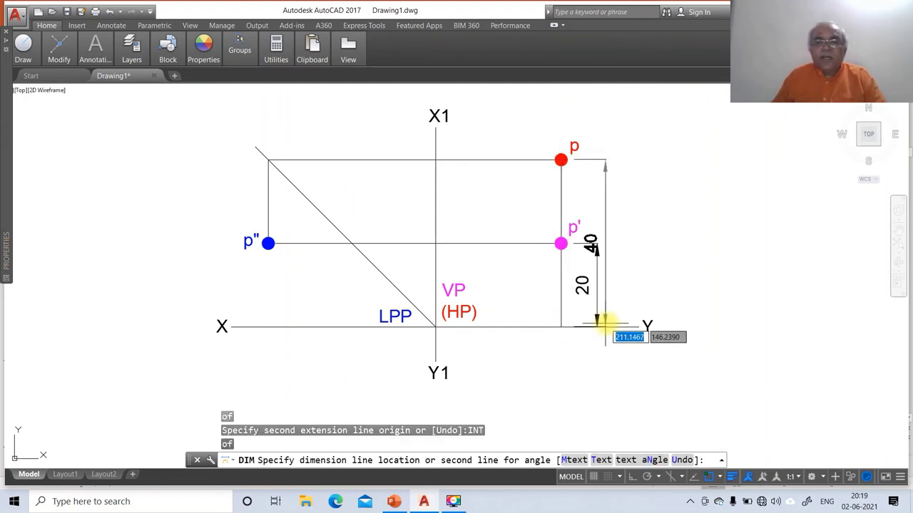
{"action": "left_click", "coordinate": [633, 324]}
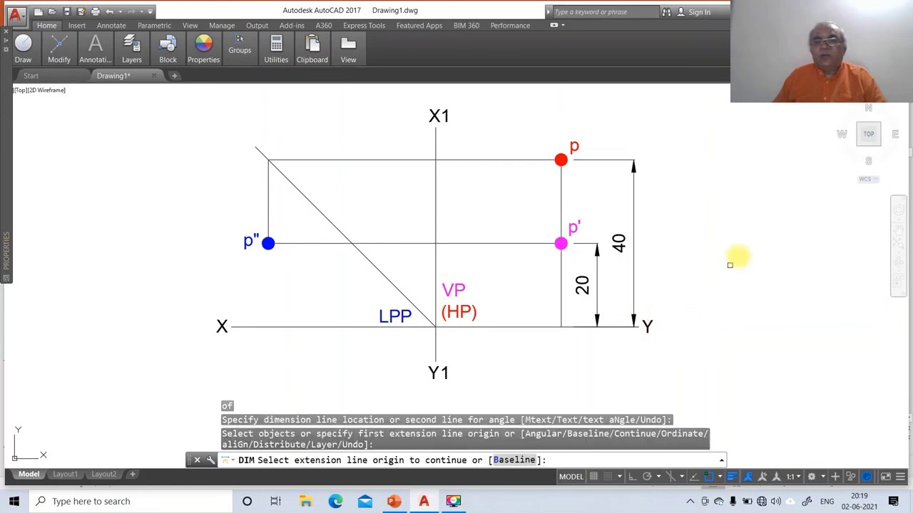
{"action": "key", "text": "Return"}
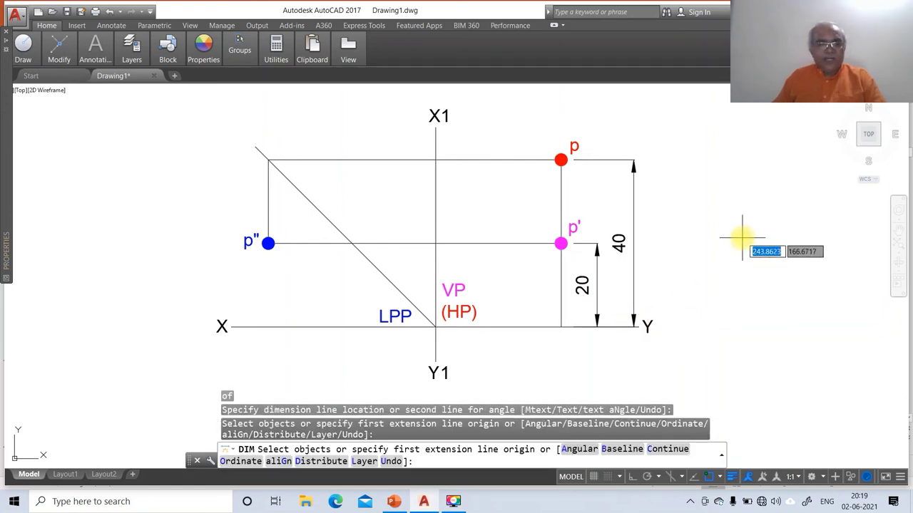
Step: Dimension the horizontal distance from the centre of point p to the X1Y1 line, placing the dimension above the upper projector
{"action": "type", "text": "C"}
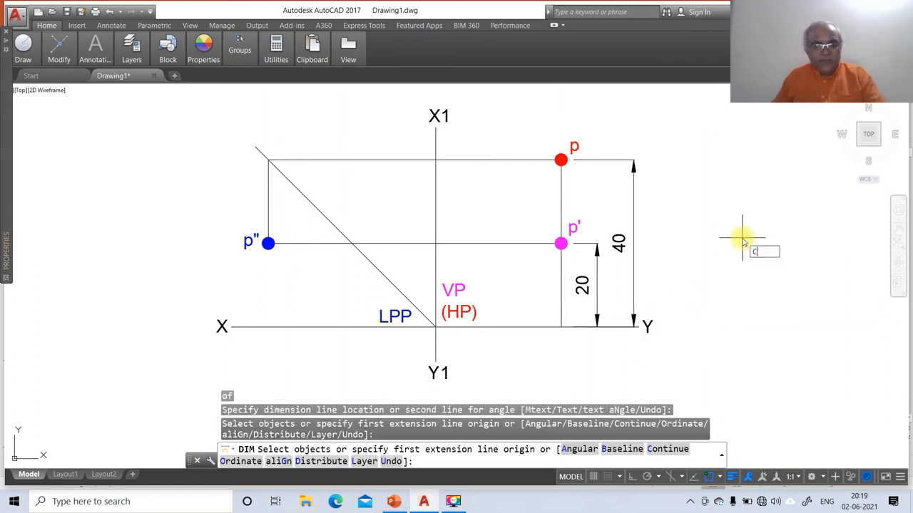
{"action": "type", "text": "EN"}
{"action": "key", "text": "Return"}
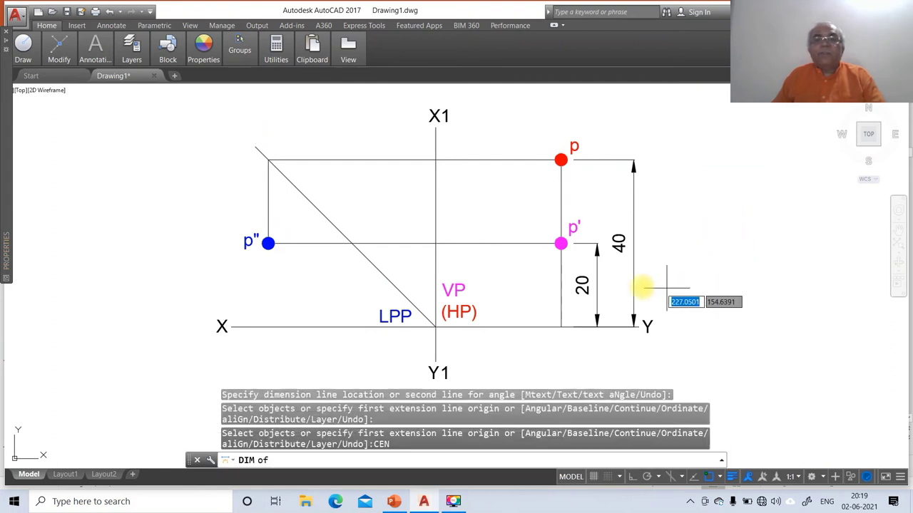
{"action": "left_click", "coordinate": [560, 160]}
{"action": "type", "text": "INT"}
{"action": "key", "text": "Return"}
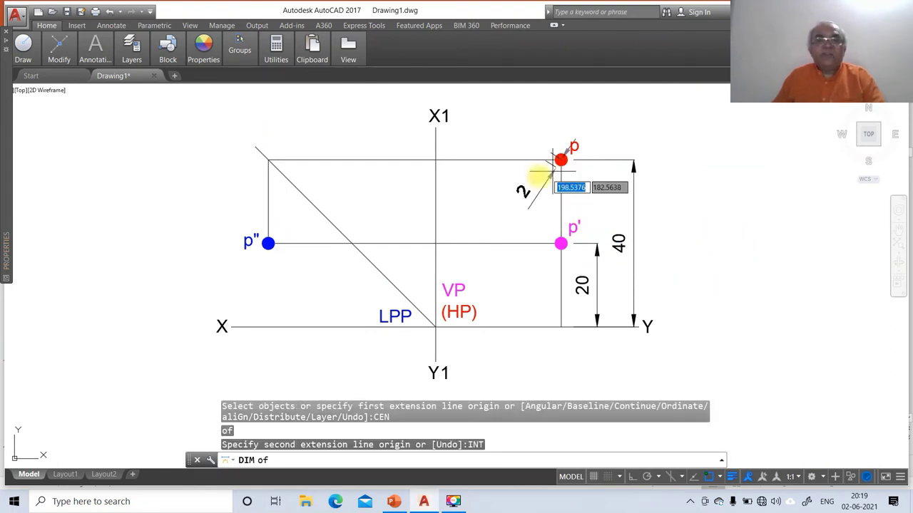
{"action": "left_click", "coordinate": [436, 158]}
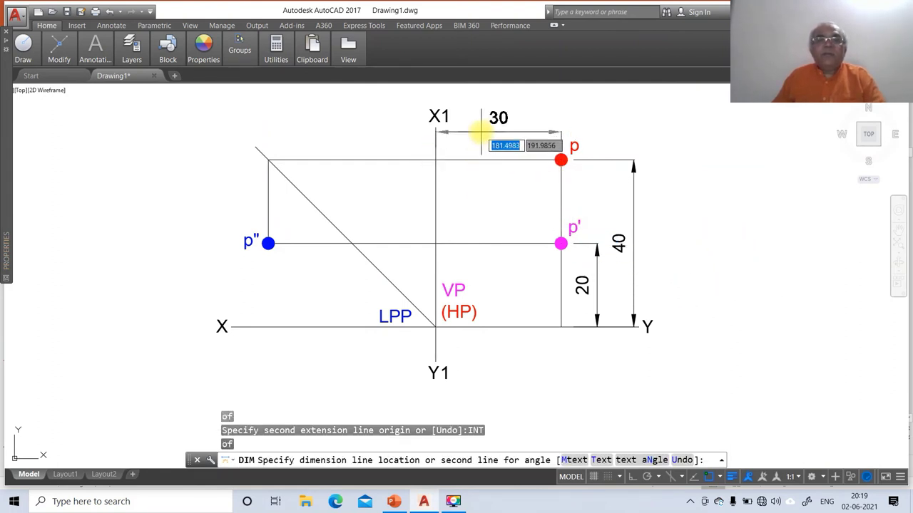
{"action": "left_click", "coordinate": [492, 131]}
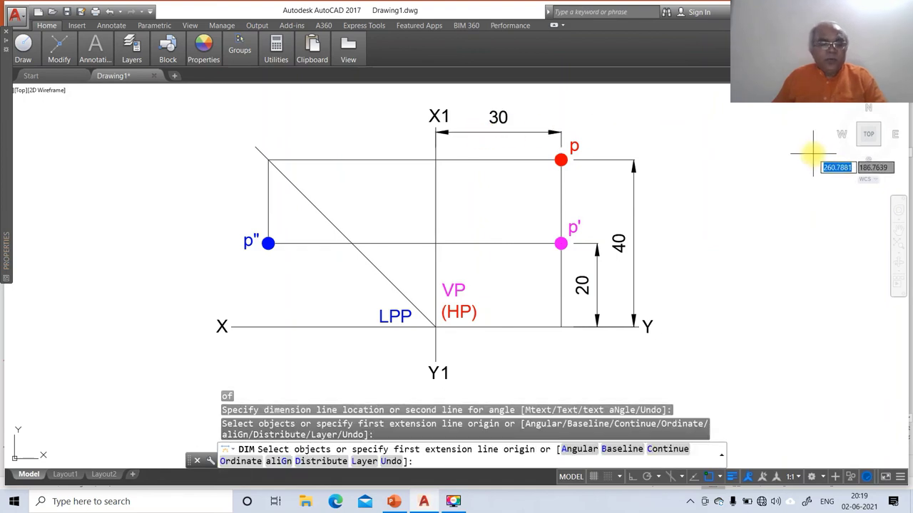
Step: Add an angular dimension between the inclined line and the XY line on the X side, and finish dimensioning
{"action": "type", "text": "A"}
{"action": "key", "text": "Return"}
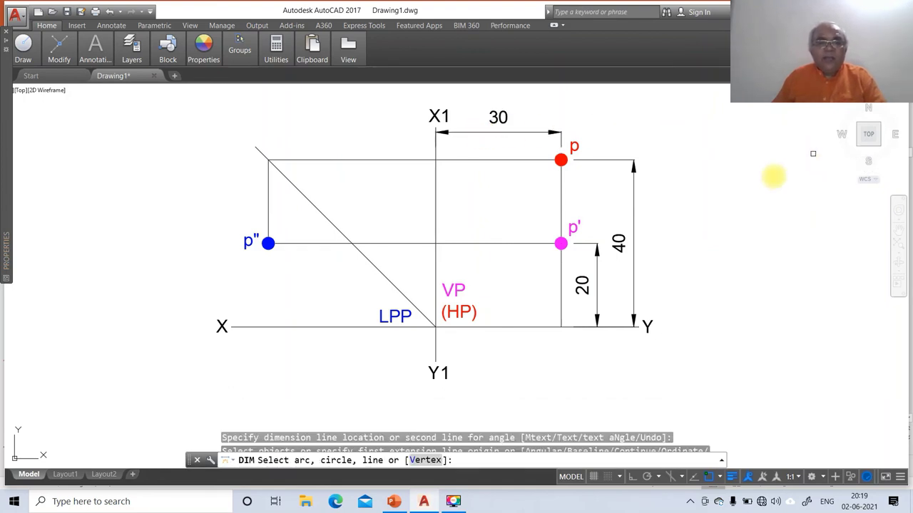
{"action": "left_click", "coordinate": [383, 278]}
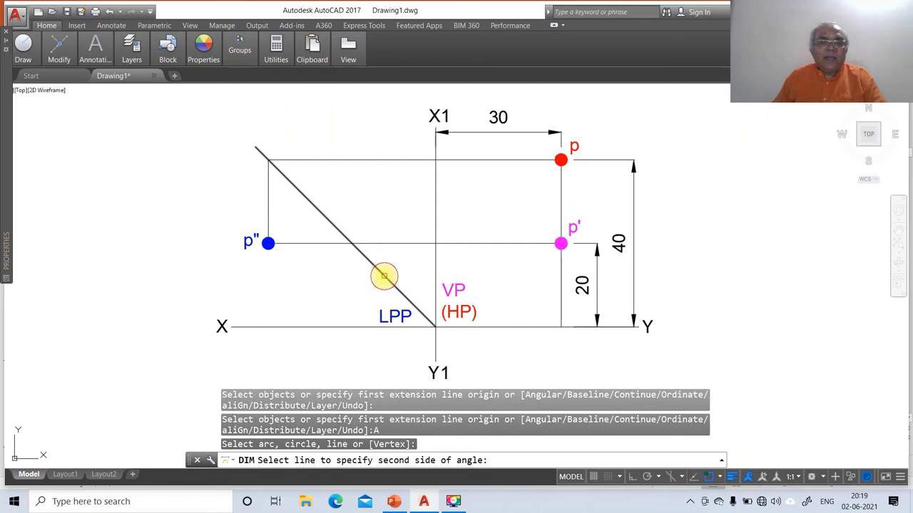
{"action": "left_click", "coordinate": [355, 323]}
{"action": "left_click", "coordinate": [336, 292]}
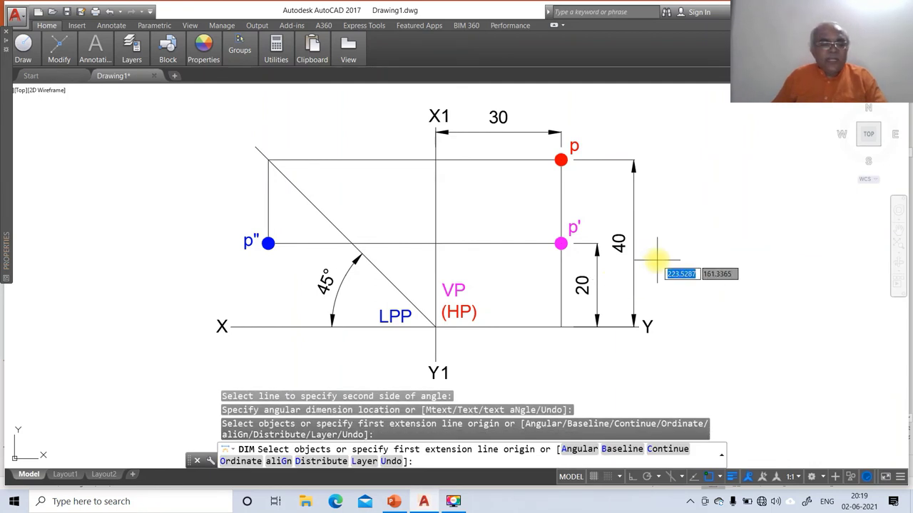
{"action": "key", "text": "Escape"}
Step: With Ortho on, draw an unannotated leader on the projector through p, its arrowhead just left of X1Y1 and its tail beyond the outer dimension
{"action": "type", "text": "leader"}
{"action": "key", "text": "Return"}
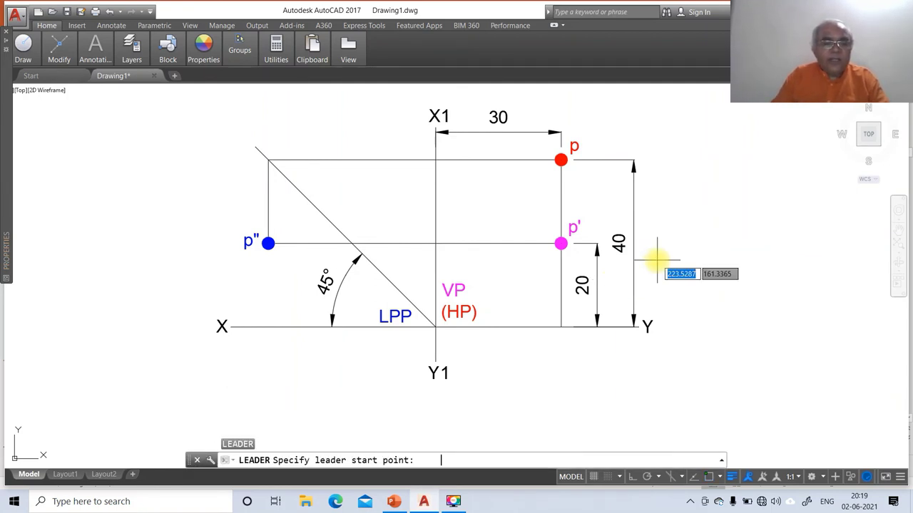
{"action": "left_click", "coordinate": [632, 476]}
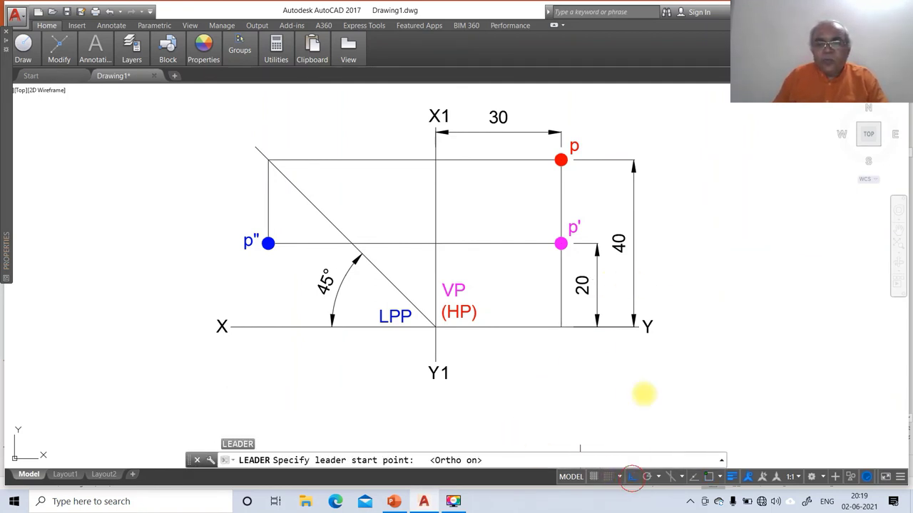
{"action": "type", "text": "nea"}
{"action": "key", "text": "Return"}
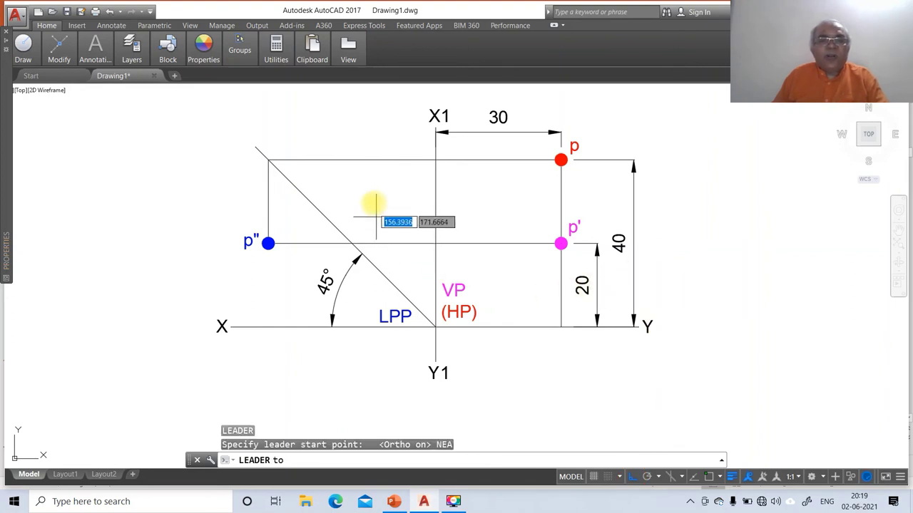
{"action": "left_click", "coordinate": [399, 160]}
{"action": "left_click", "coordinate": [756, 174]}
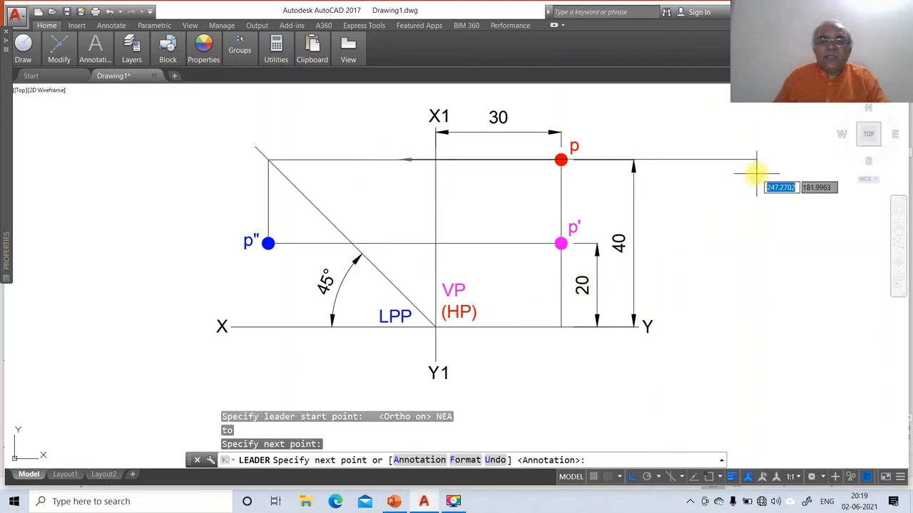
{"action": "key", "text": "Return"}
{"action": "key", "text": "Return"}
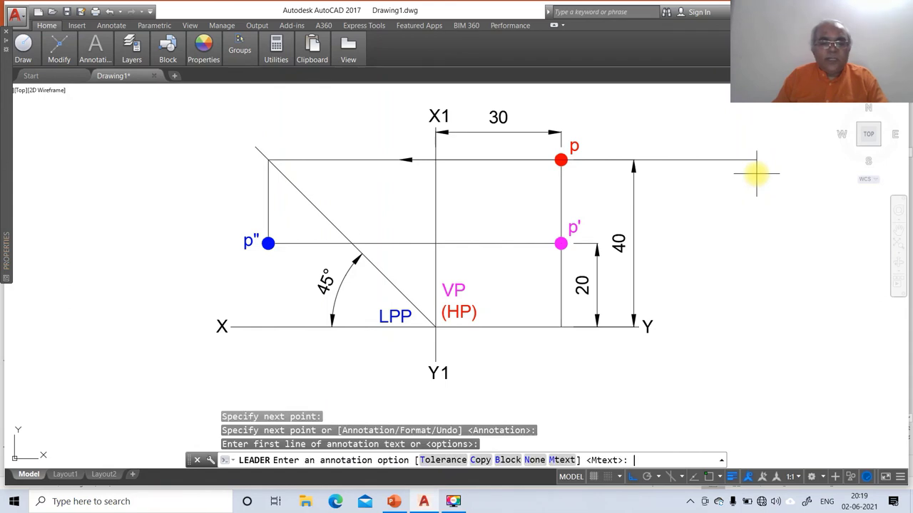
{"action": "type", "text": "N"}
{"action": "key", "text": "Return"}
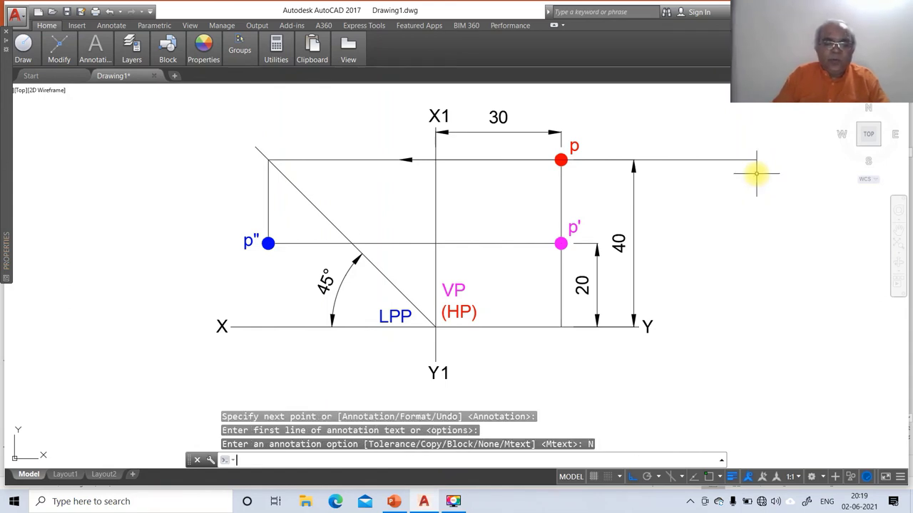
Step: Draw a leader without annotation along the projector through p', its arrowhead just left of X1Y1 and its tail beyond the outer dimension
{"action": "key", "text": "Return"}
{"action": "type", "text": "N"}
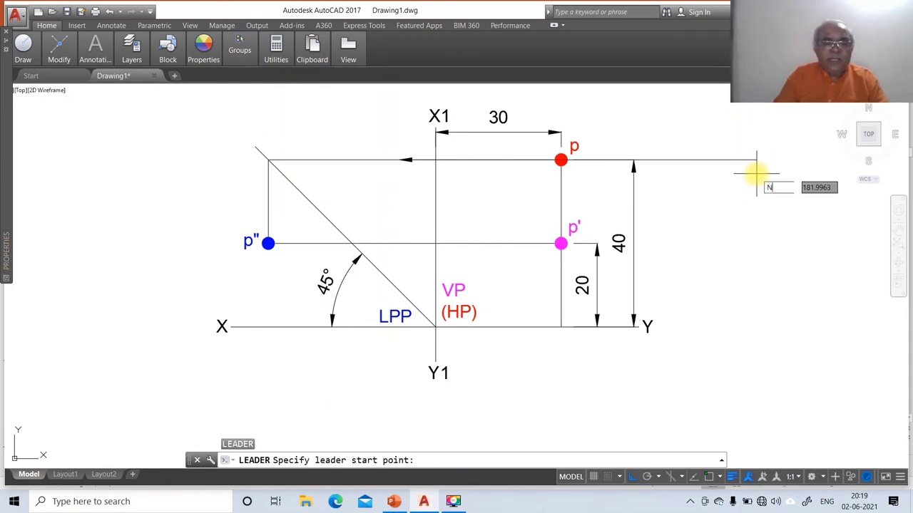
{"action": "type", "text": "EA"}
{"action": "key", "text": "Return"}
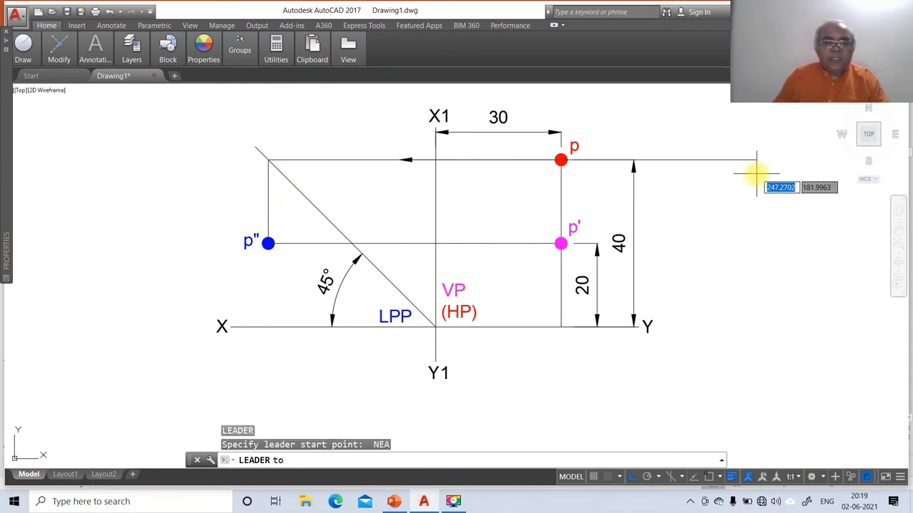
{"action": "left_click", "coordinate": [401, 243]}
{"action": "left_click", "coordinate": [736, 246]}
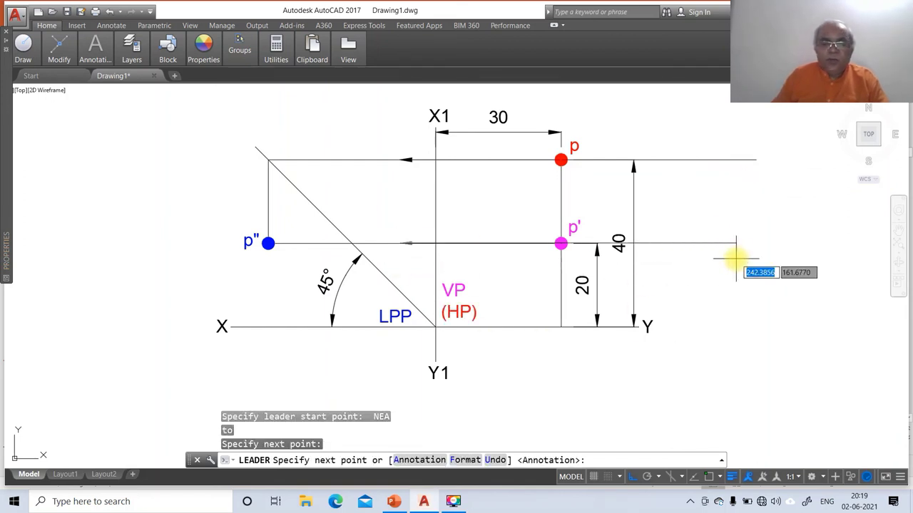
{"action": "key", "text": "Return"}
{"action": "key", "text": "Return"}
{"action": "type", "text": "N"}
{"action": "key", "text": "Return"}
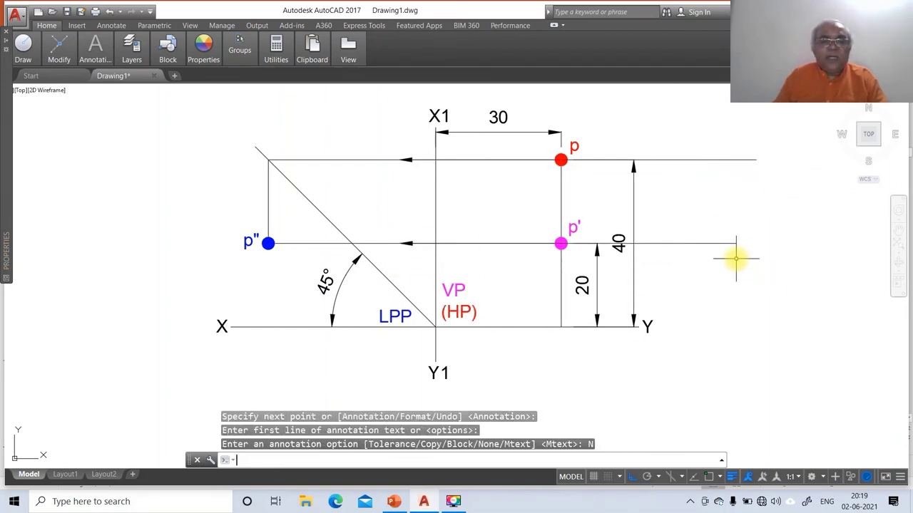
Step: Draw a downward leader without annotation on the vertical projector above p", with its tail extending above the inclined line
{"action": "key", "text": "Return"}
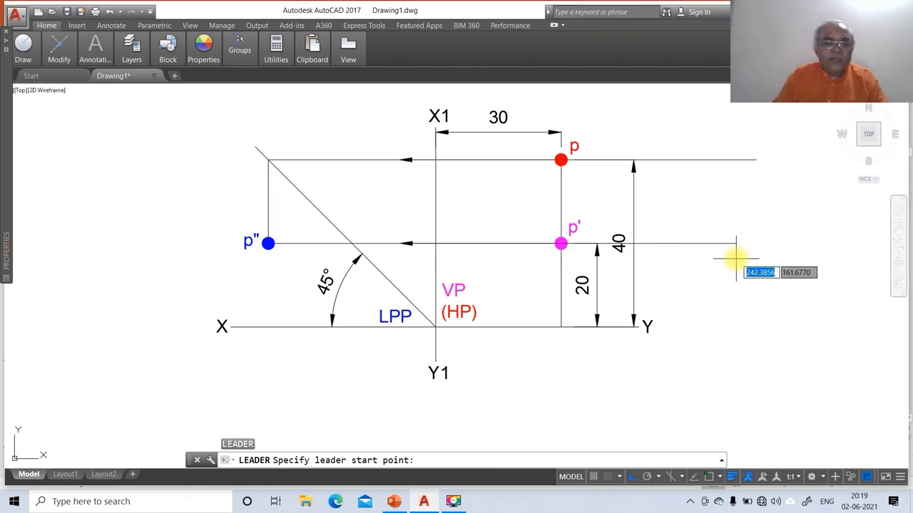
{"action": "type", "text": "NEA"}
{"action": "key", "text": "Return"}
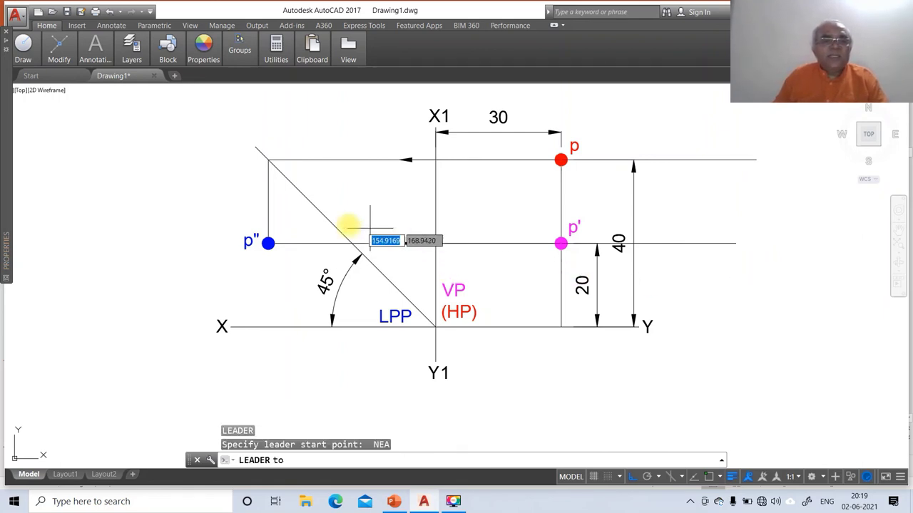
{"action": "left_click", "coordinate": [268, 203]}
{"action": "left_click", "coordinate": [291, 98]}
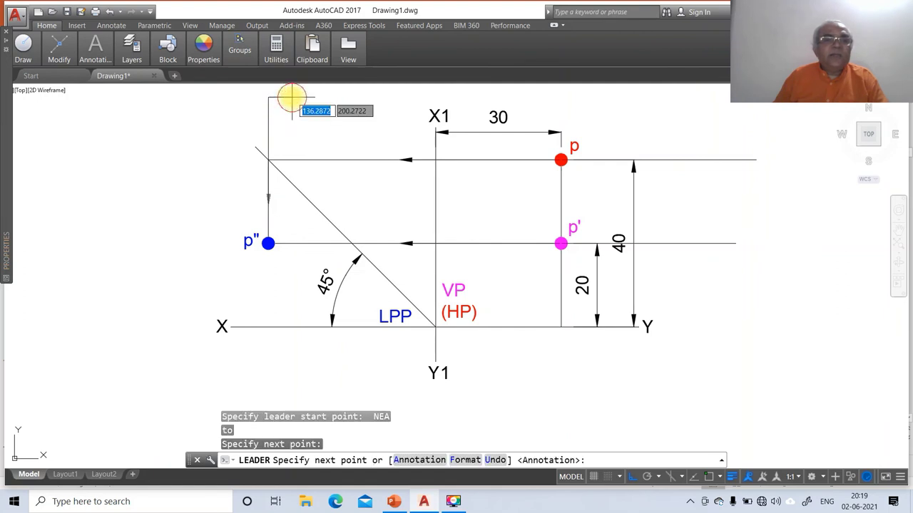
{"action": "key", "text": "Return"}
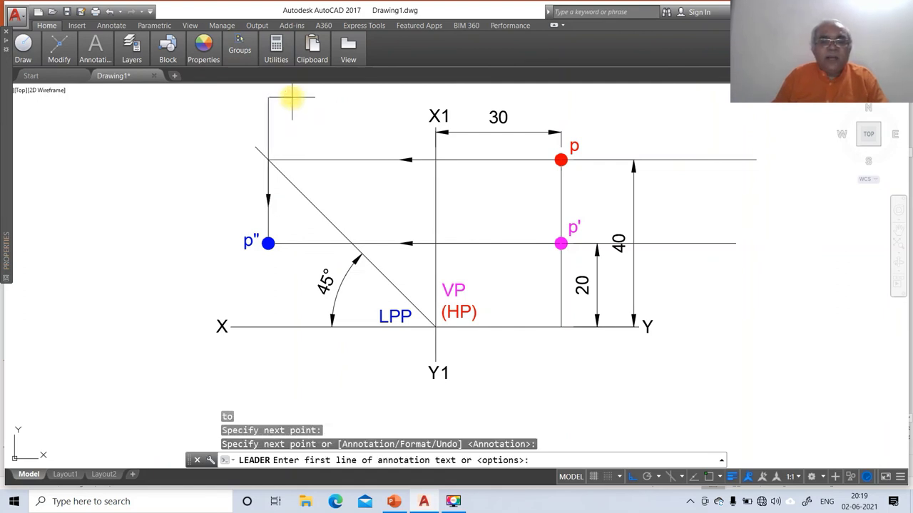
{"action": "key", "text": "Return"}
{"action": "key", "text": "Return"}
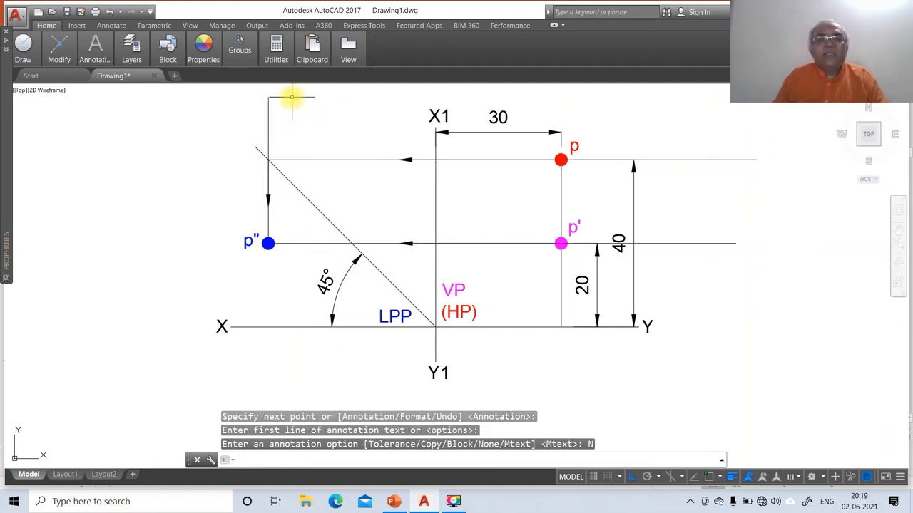
{"action": "key", "text": "Escape"}
{"action": "key", "text": "Escape"}
Step: Try to erase the leader on the vertical projector above p", and undo the erasure
{"action": "type", "text": "e"}
{"action": "key", "text": "Return"}
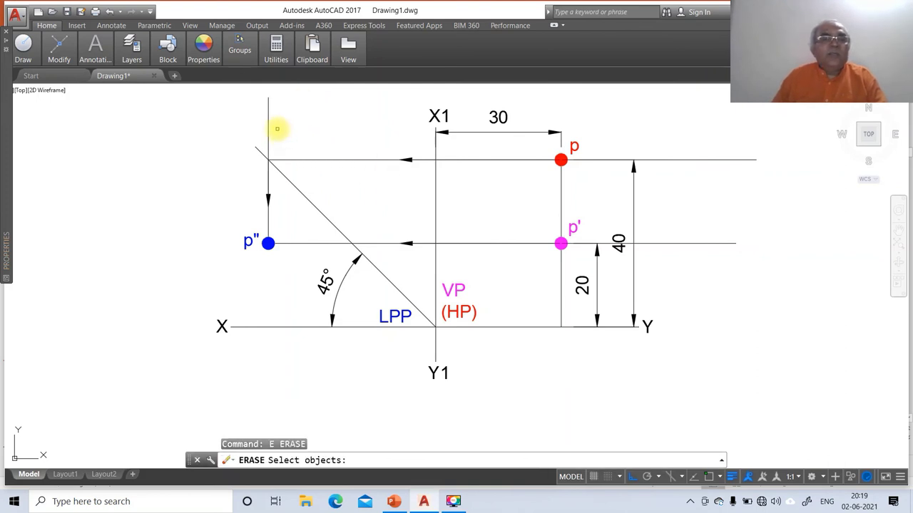
{"action": "left_click", "coordinate": [270, 121]}
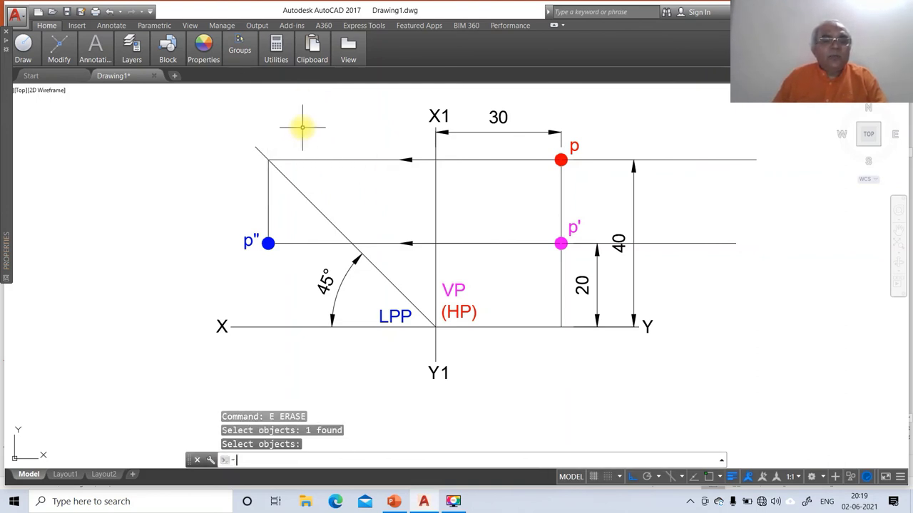
{"action": "type", "text": "u"}
{"action": "key", "text": "Return"}
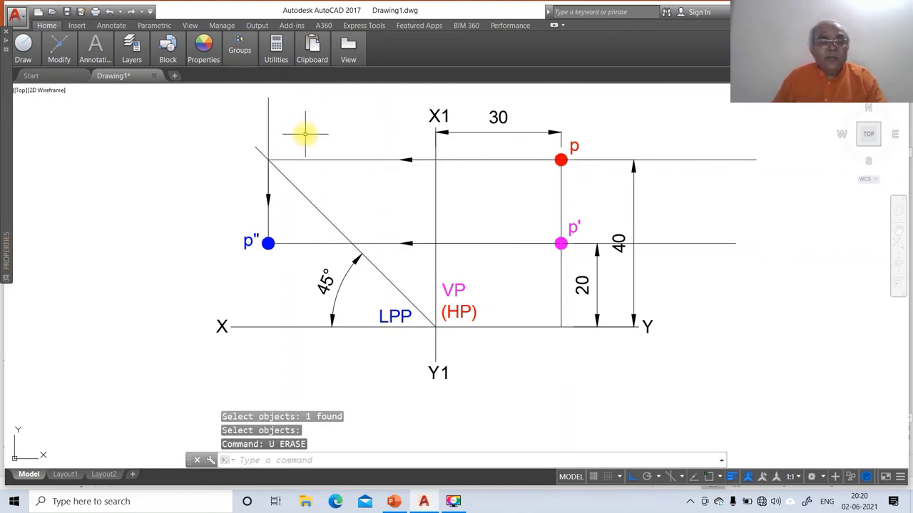
Step: Explode the vertical leader above p" and the two horizontal leaders on the p and p' projectors
{"action": "type", "text": "x"}
{"action": "key", "text": "Return"}
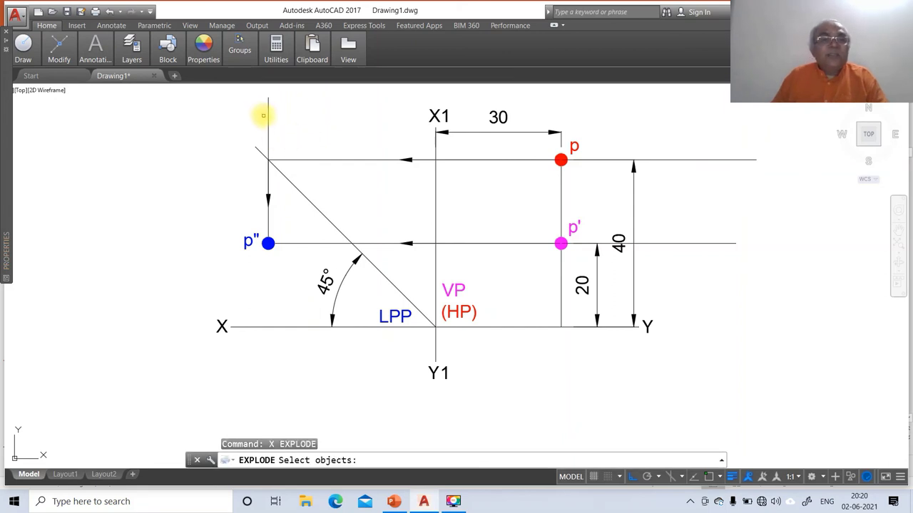
{"action": "left_click", "coordinate": [268, 119]}
{"action": "left_click", "coordinate": [707, 159]}
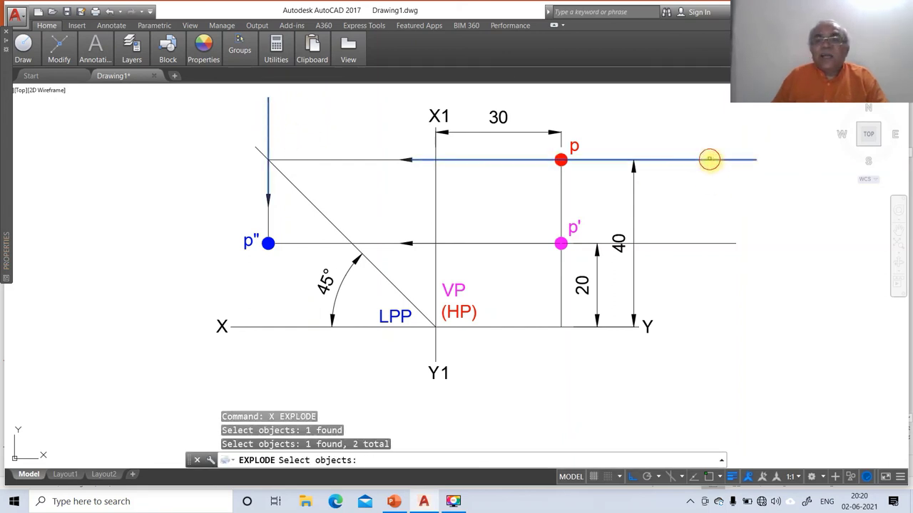
{"action": "left_click", "coordinate": [710, 244]}
{"action": "key", "text": "Return"}
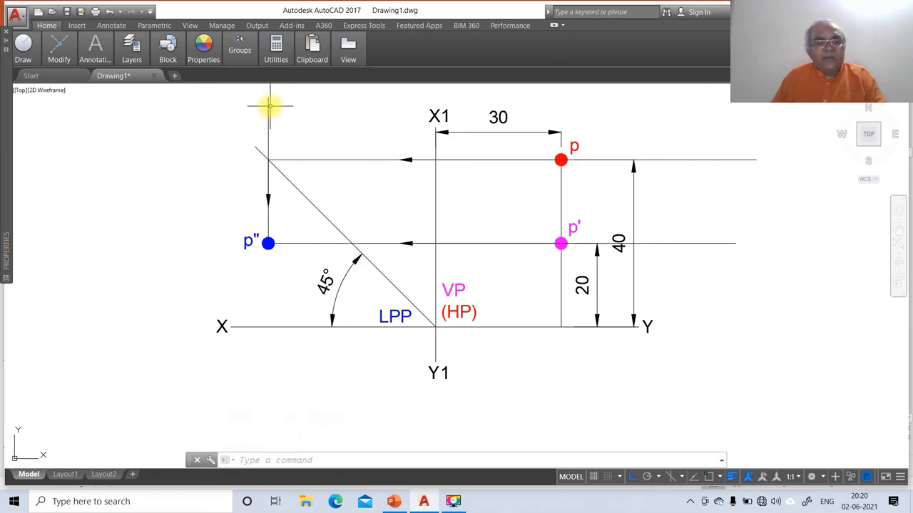
Step: Erase the leftover leader tail lines above the inclined line and along the p and p' projectors
{"action": "type", "text": "E"}
{"action": "key", "text": "Return"}
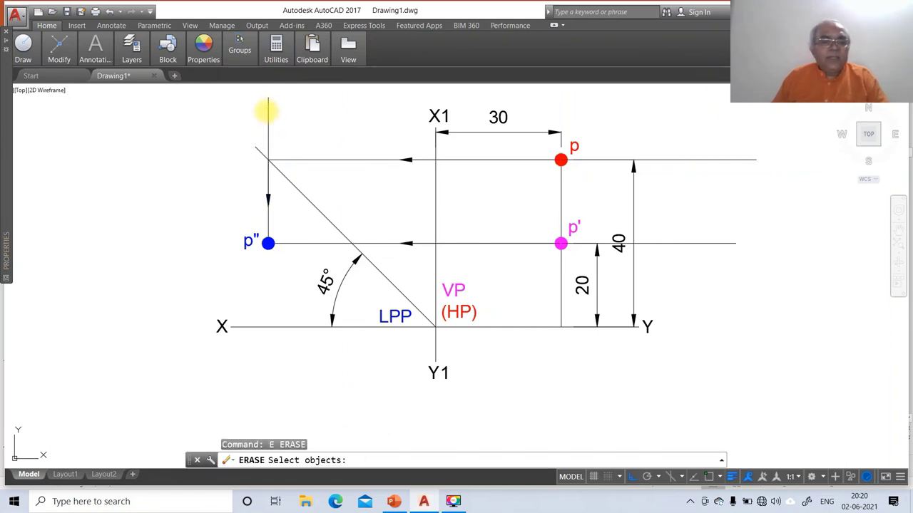
{"action": "left_click", "coordinate": [267, 114]}
{"action": "left_click", "coordinate": [737, 160]}
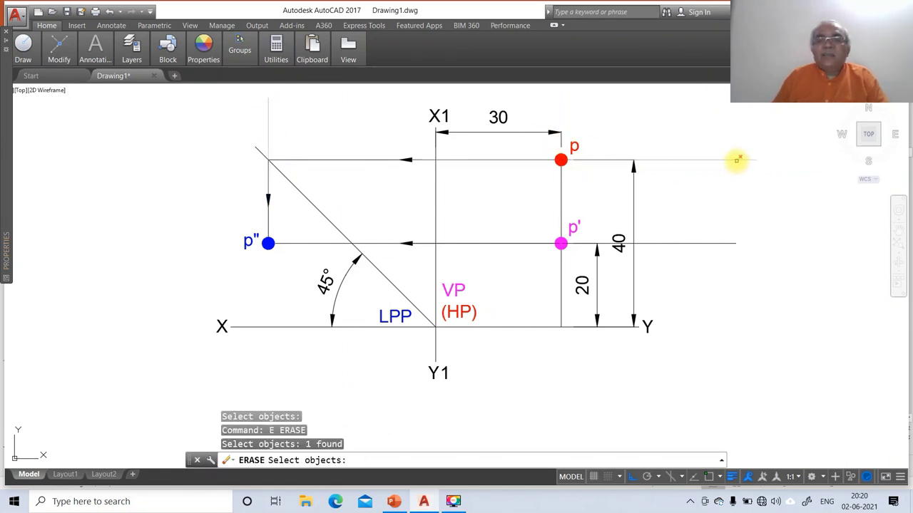
{"action": "left_click", "coordinate": [727, 243]}
{"action": "key", "text": "Return"}
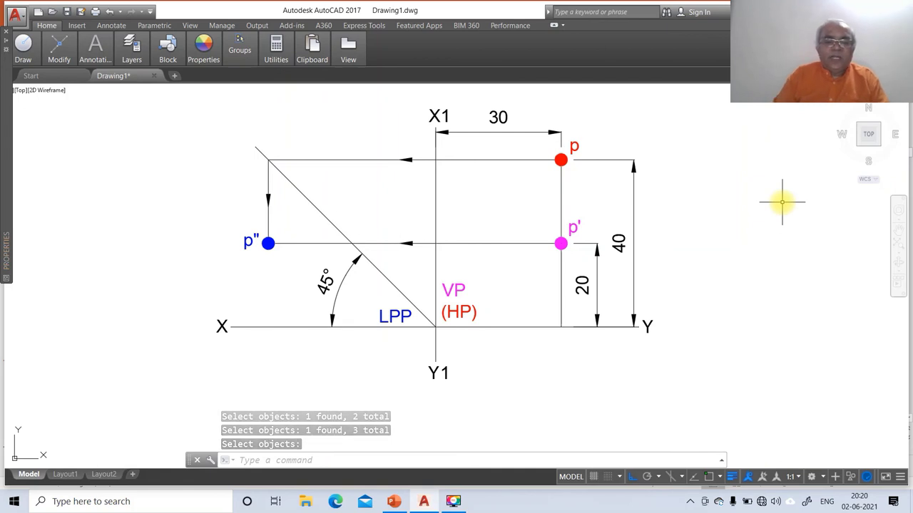
{"action": "type", "text": "LEADER"}
{"action": "key", "text": "Return"}
{"action": "type", "text": "CE"}
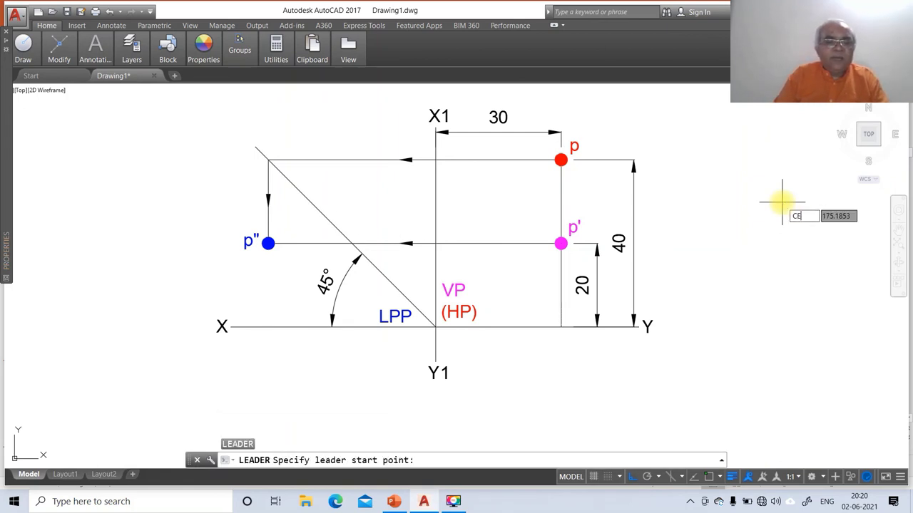
{"action": "type", "text": "N"}
{"action": "key", "text": "Return"}
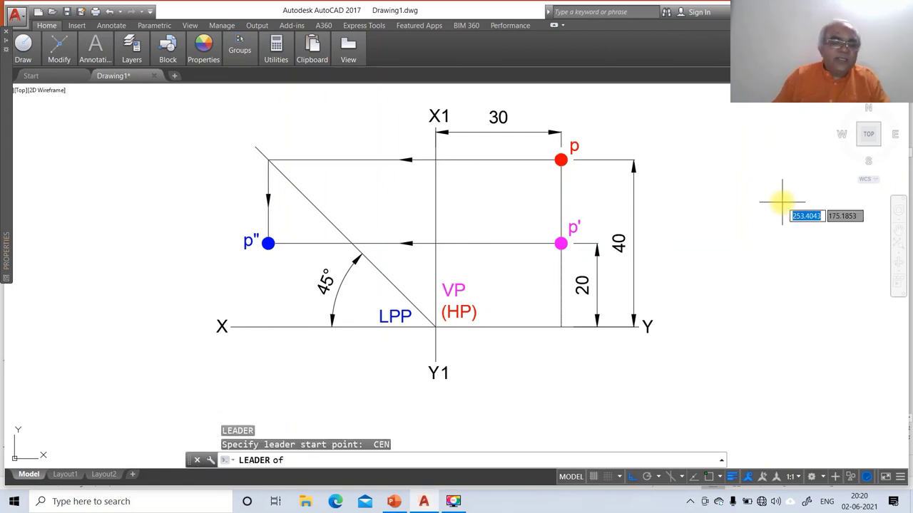
{"action": "left_click", "coordinate": [268, 243]}
{"action": "left_click", "coordinate": [632, 476]}
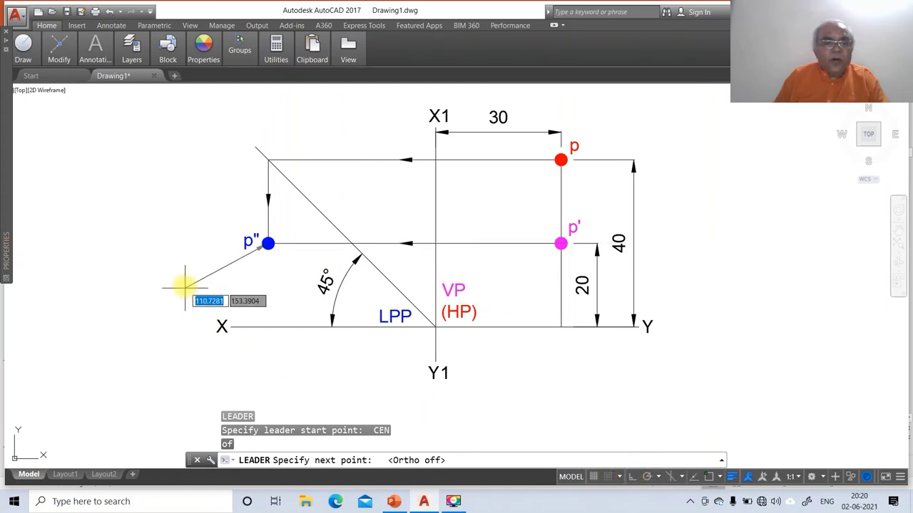
{"action": "left_click", "coordinate": [250, 287]}
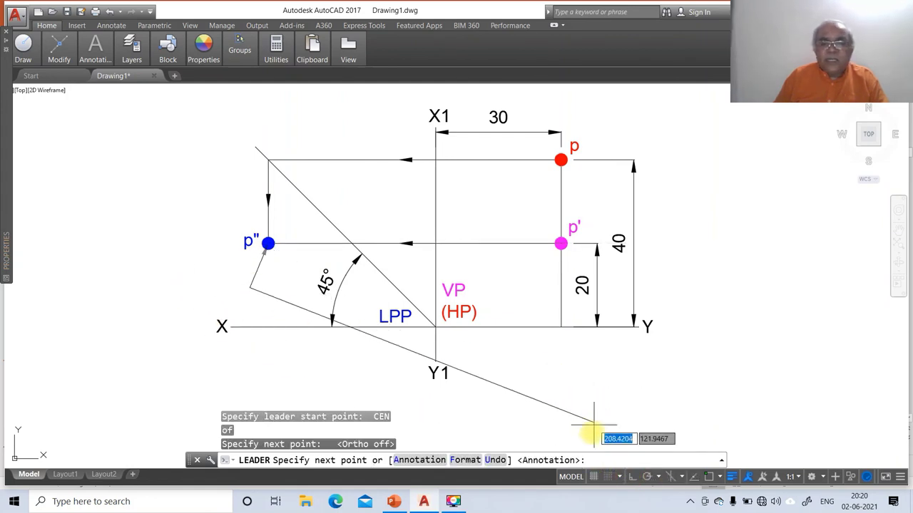
{"action": "left_click", "coordinate": [634, 477]}
{"action": "left_click", "coordinate": [188, 295]}
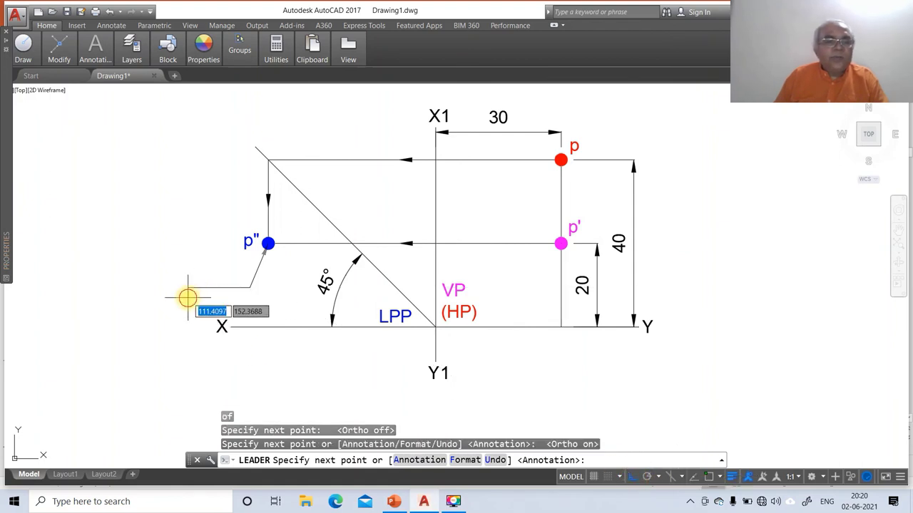
{"action": "key", "text": "Escape"}
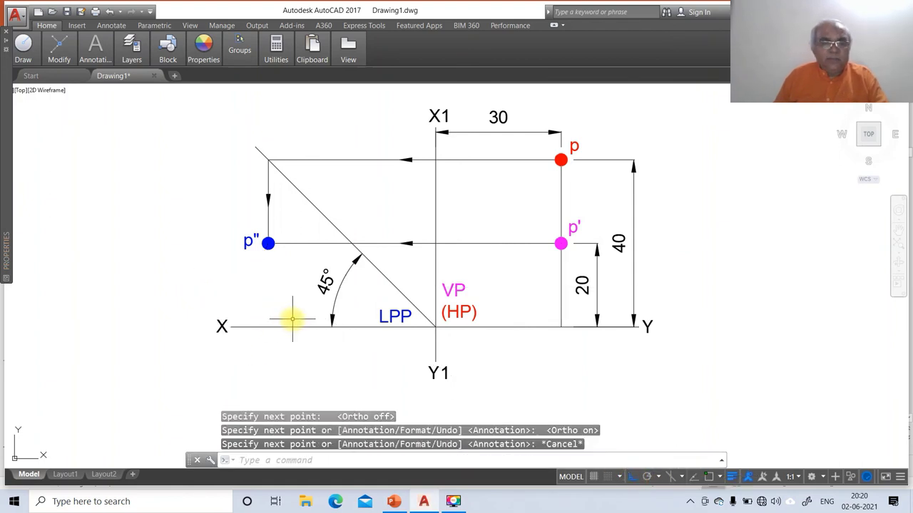
Step: Draw a leader without annotation from the centre of p", sloping down to the left and ending in a short horizontal shelf
{"action": "type", "text": "le"}
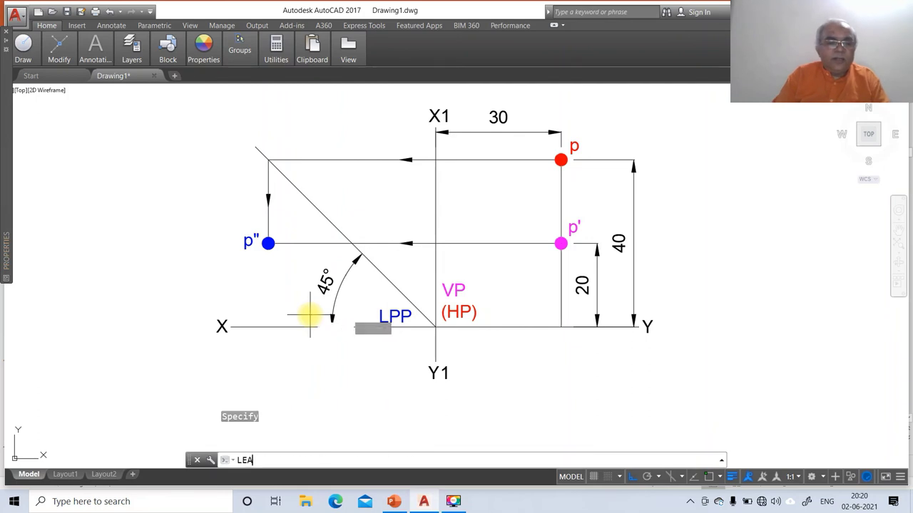
{"action": "key", "text": "Return"}
{"action": "type", "text": "cen"}
{"action": "key", "text": "Return"}
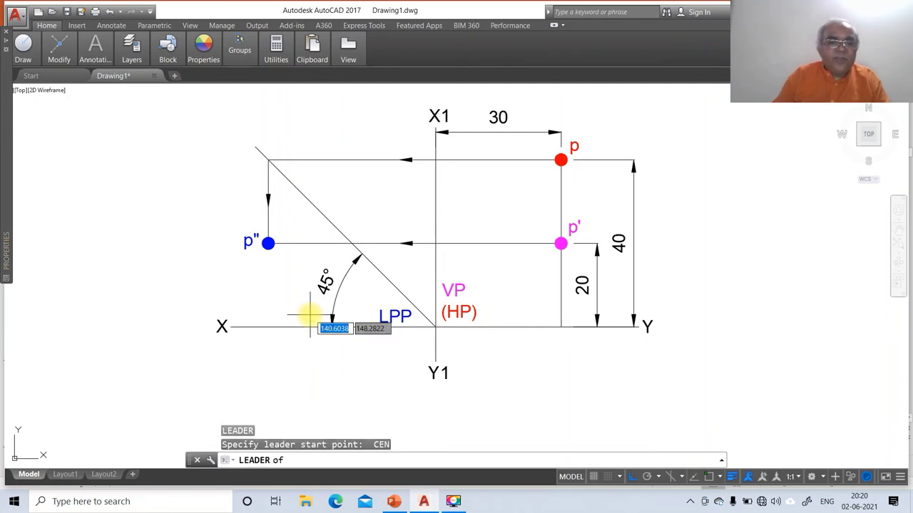
{"action": "left_click", "coordinate": [268, 243]}
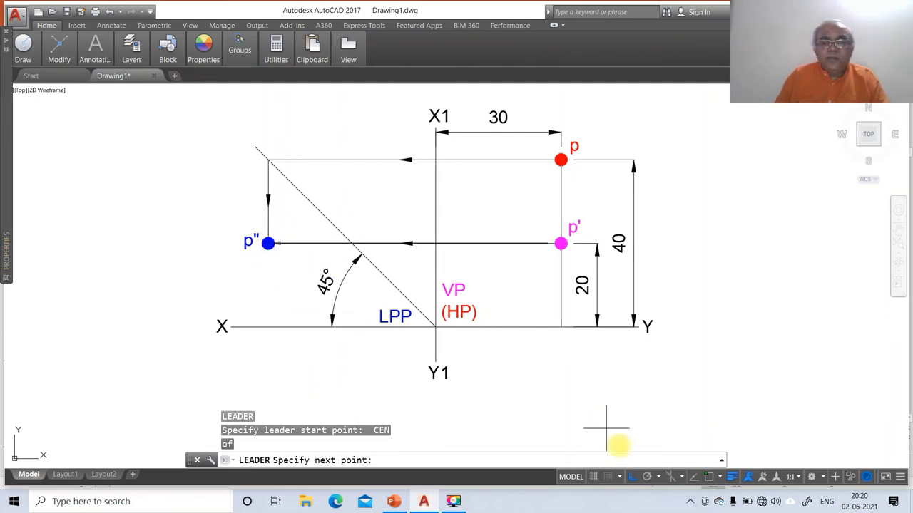
{"action": "left_click", "coordinate": [242, 282]}
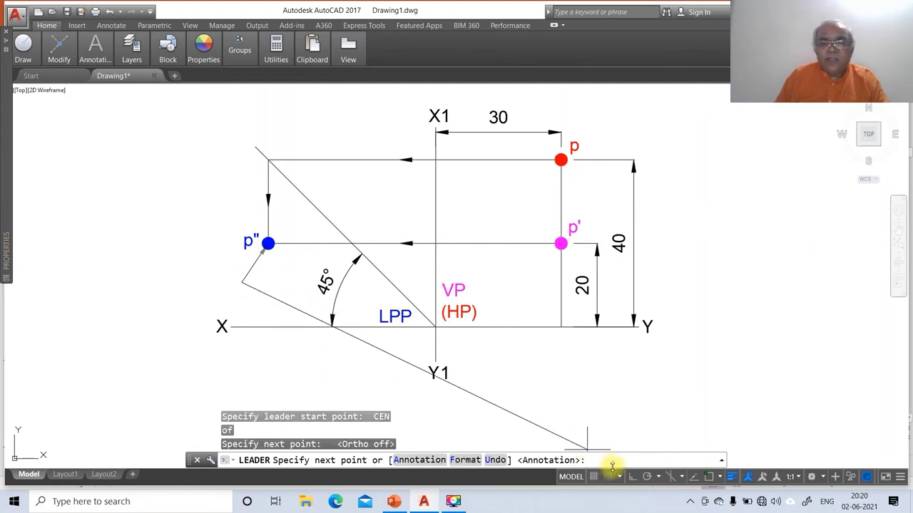
{"action": "left_click", "coordinate": [632, 476]}
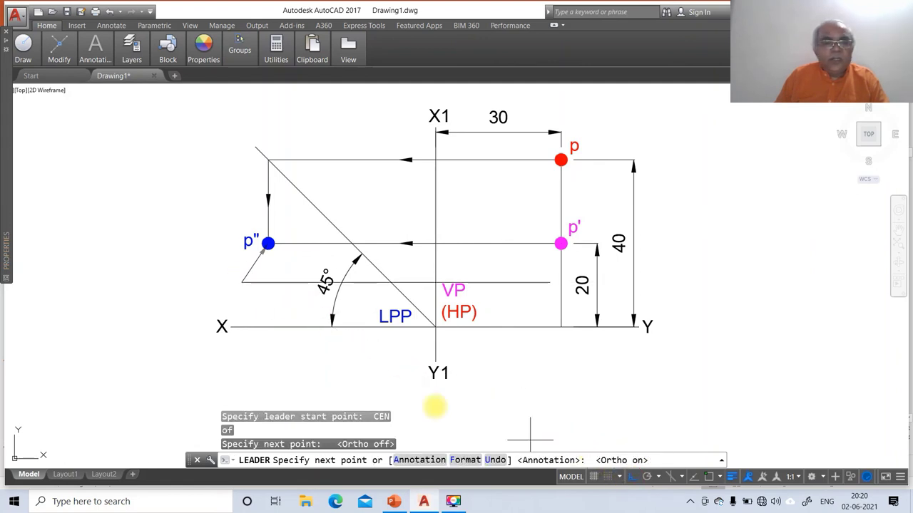
{"action": "left_click", "coordinate": [201, 283]}
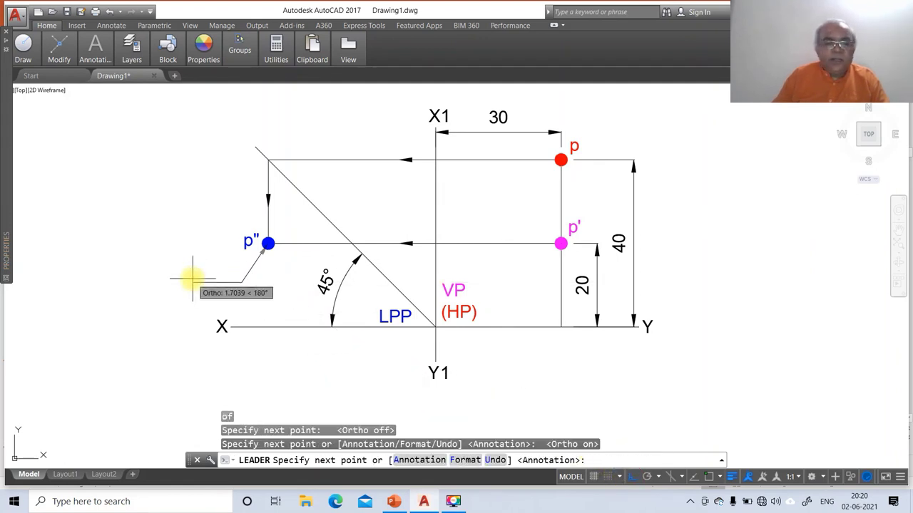
{"action": "key", "text": "Return"}
{"action": "key", "text": "Return"}
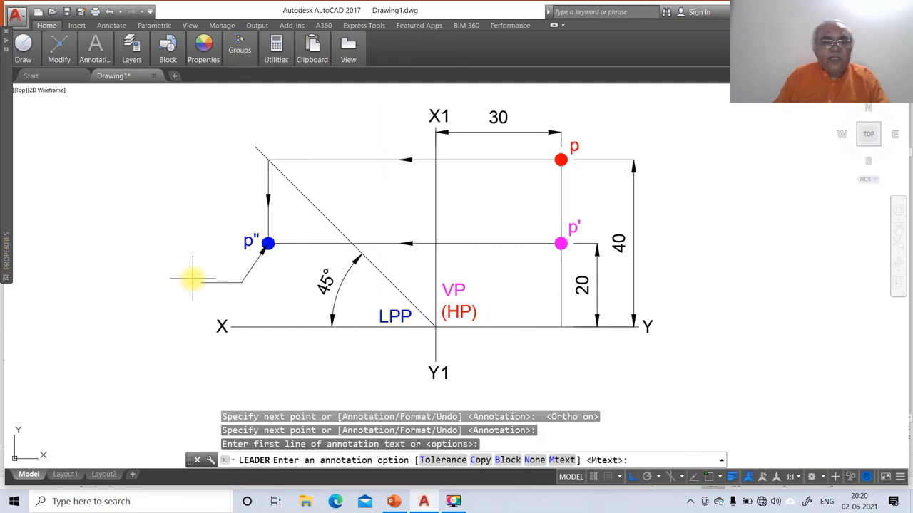
{"action": "type", "text": "N"}
{"action": "key", "text": "Return"}
Step: Place the single-line text LSV on the leader's horizontal shelf, with height 3 and rotation 0
{"action": "type", "text": "DT"}
{"action": "key", "text": "Return"}
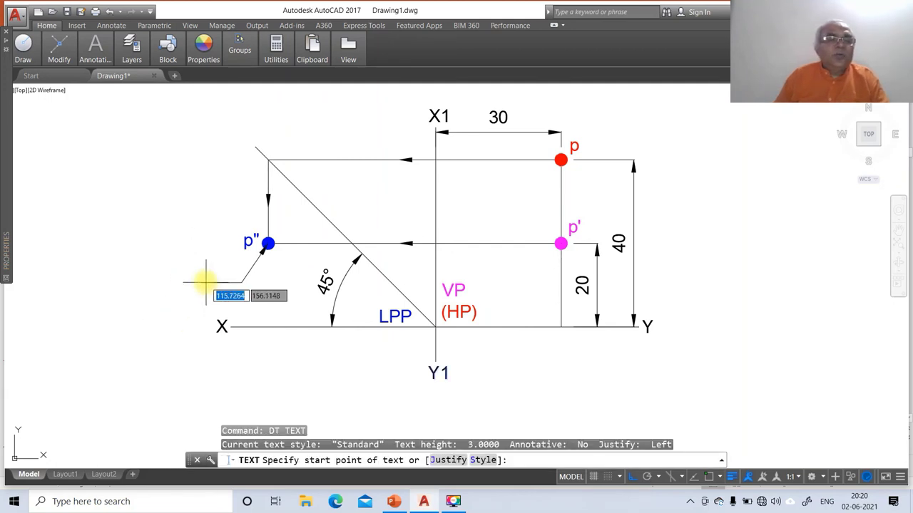
{"action": "left_click", "coordinate": [203, 277]}
{"action": "key", "text": "Return"}
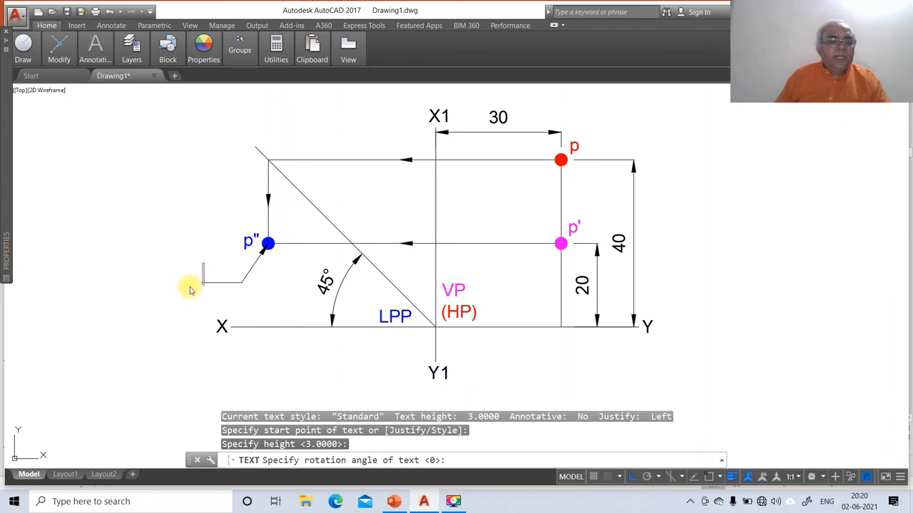
{"action": "key", "text": "Return"}
{"action": "key", "text": "Return"}
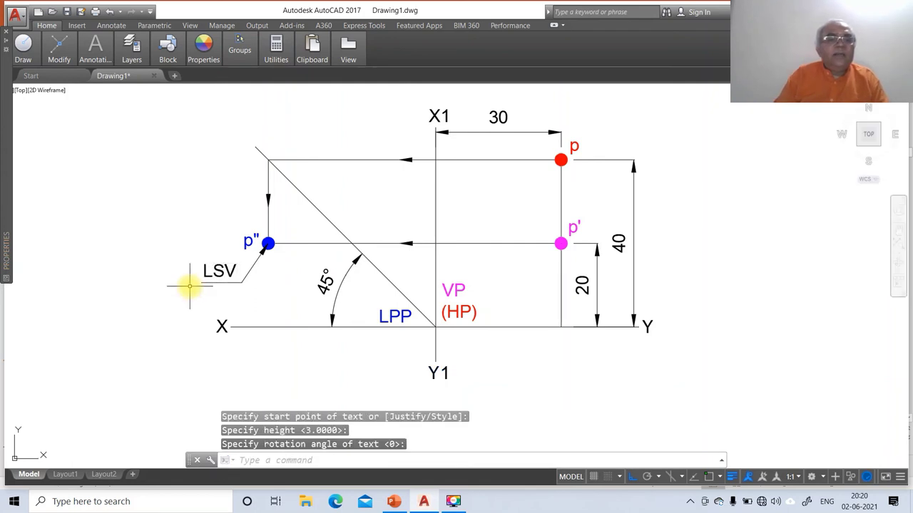
Step: Assign the LSV text to layer SV
{"action": "left_click", "coordinate": [222, 271]}
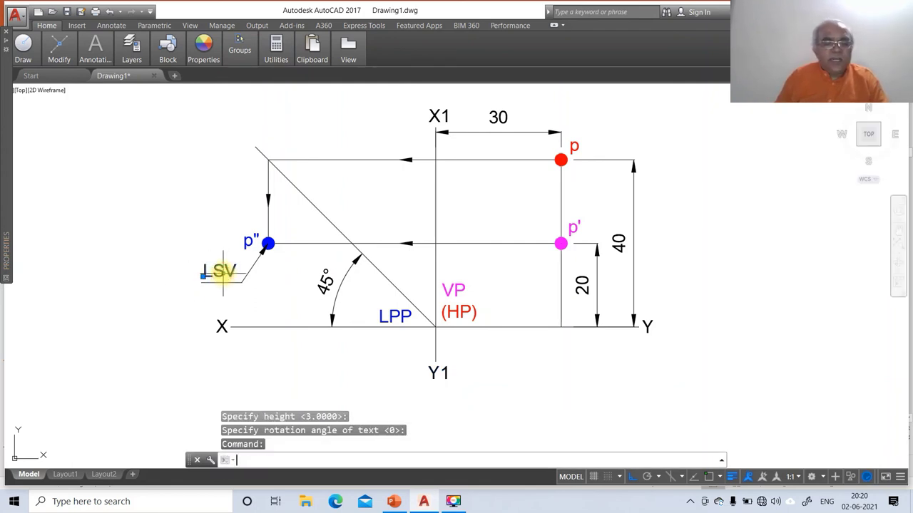
{"action": "type", "text": "CH"}
{"action": "key", "text": "Return"}
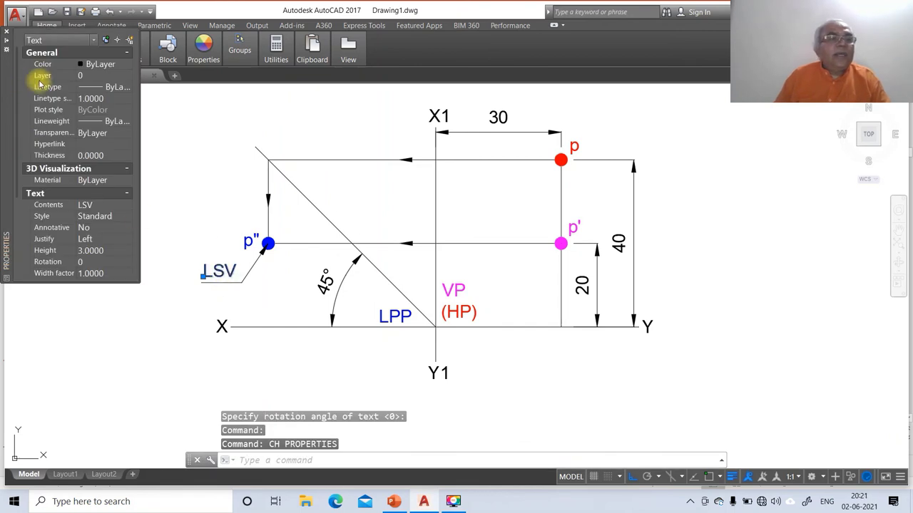
{"action": "left_click", "coordinate": [78, 75]}
{"action": "left_click", "coordinate": [127, 75]}
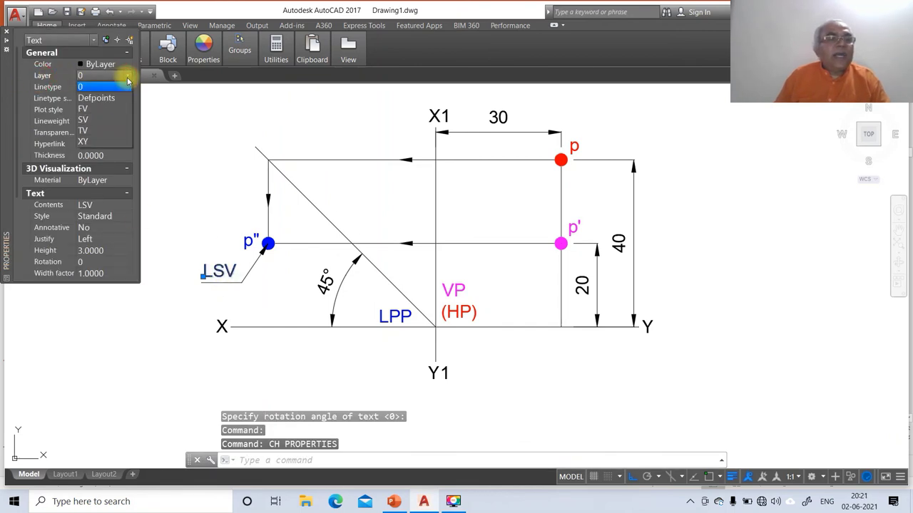
{"action": "left_click", "coordinate": [100, 121]}
{"action": "key", "text": "Escape"}
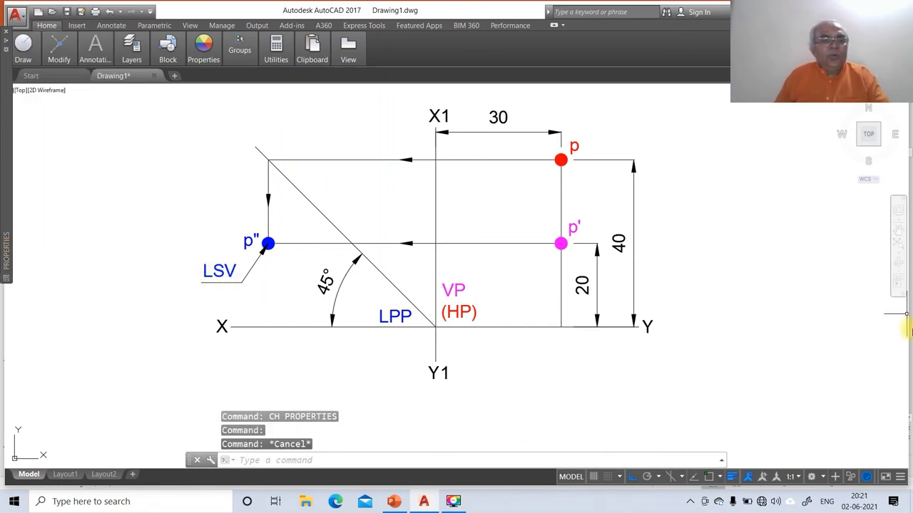
{"action": "key", "text": "Escape"}
{"action": "key", "text": "Escape"}
Step: Compare the whole problem 5 drawing with the final solution slide in PowerPoint, and return to AutoCAD
{"action": "type", "text": "z"}
{"action": "key", "text": "Return"}
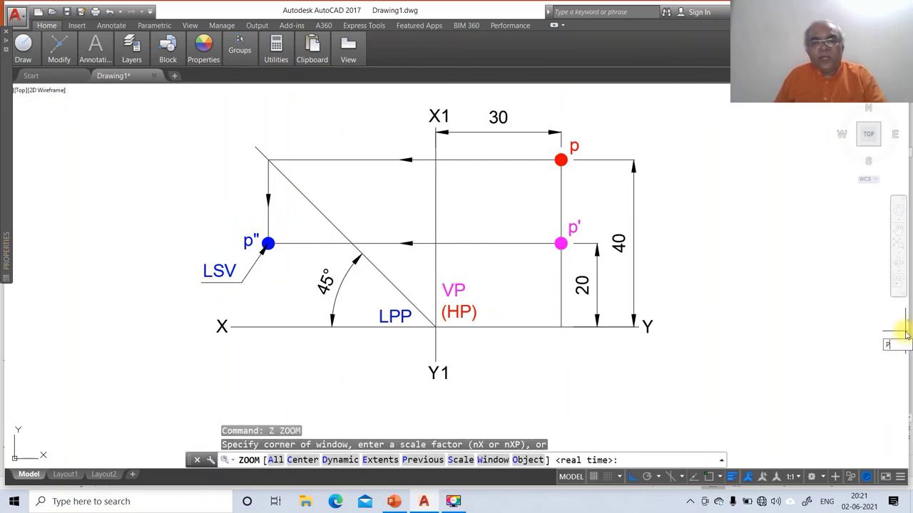
{"action": "type", "text": "p"}
{"action": "key", "text": "Return"}
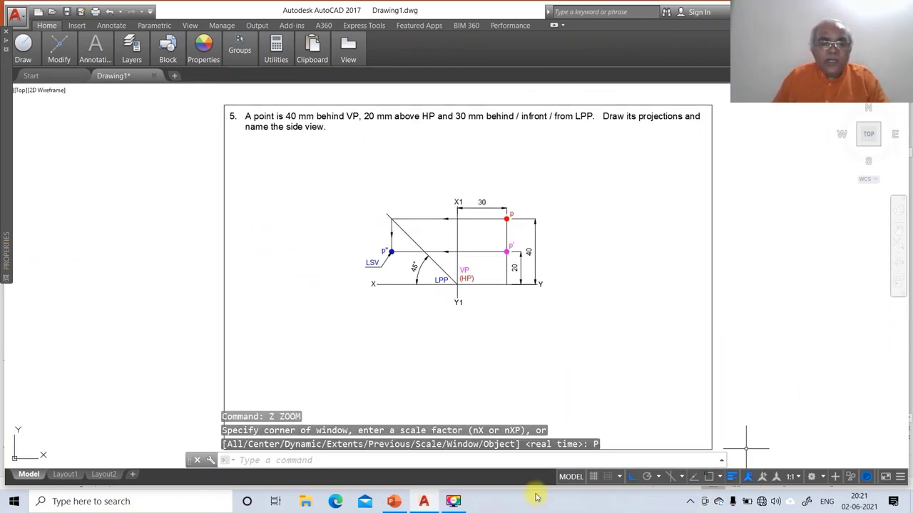
{"action": "left_click", "coordinate": [386, 505]}
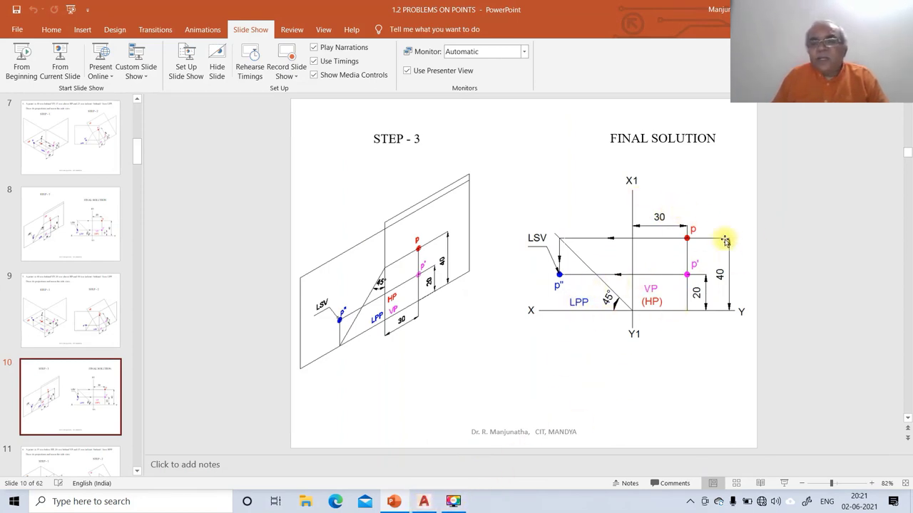
{"action": "left_click", "coordinate": [422, 505]}
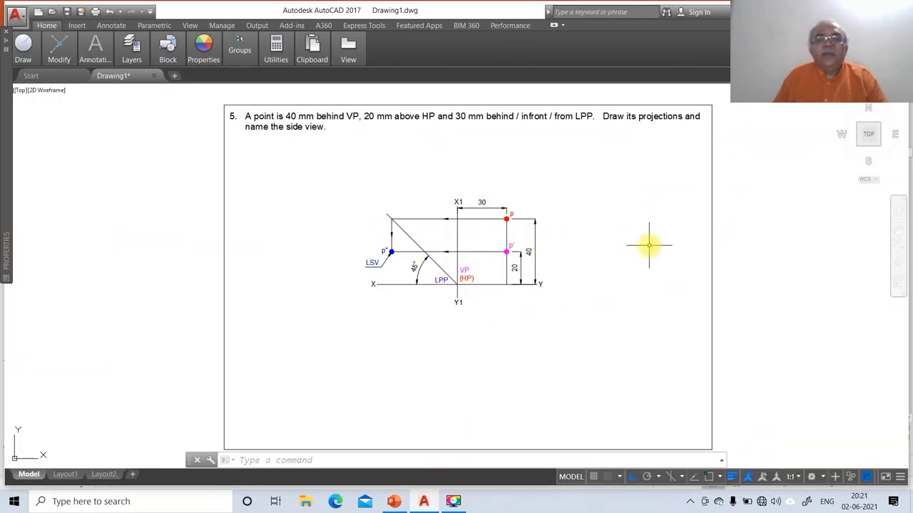
Step: Move the complete projection drawing straight up about 27 mm, closer to the problem 5 statement
{"action": "type", "text": "m"}
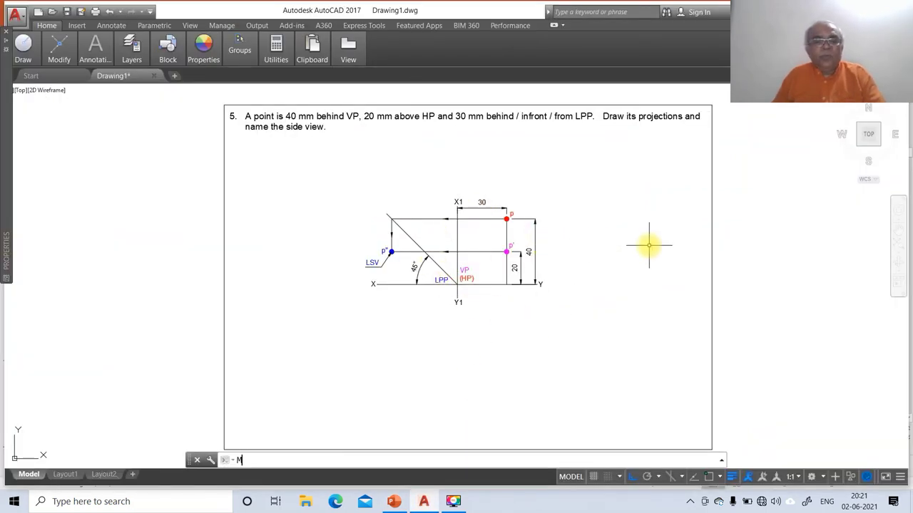
{"action": "key", "text": "Return"}
{"action": "type", "text": "C"}
{"action": "key", "text": "Return"}
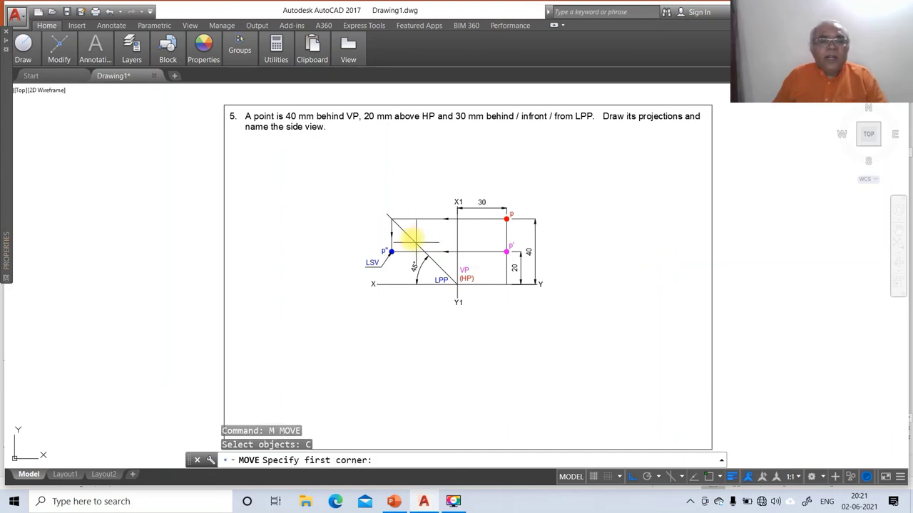
{"action": "left_click", "coordinate": [328, 183]}
{"action": "left_click", "coordinate": [625, 359]}
{"action": "key", "text": "Return"}
{"action": "left_click", "coordinate": [594, 353]}
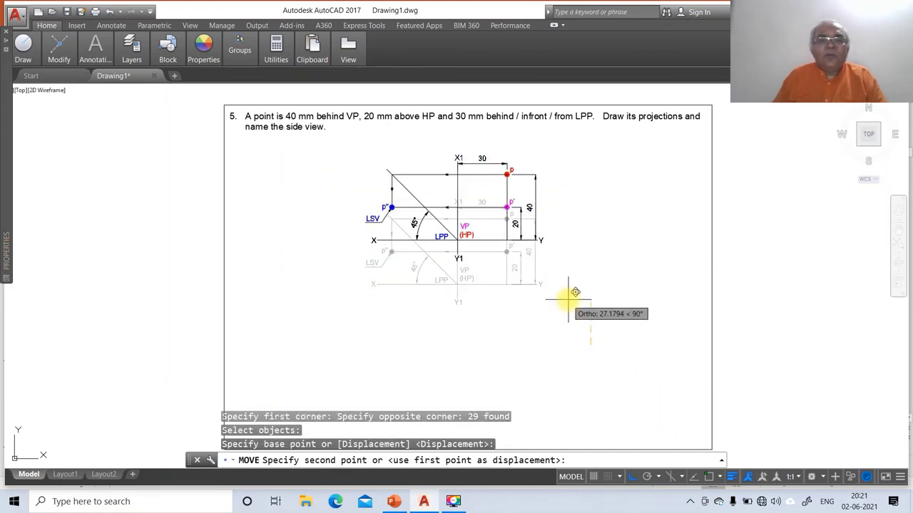
{"action": "left_click", "coordinate": [570, 298]}
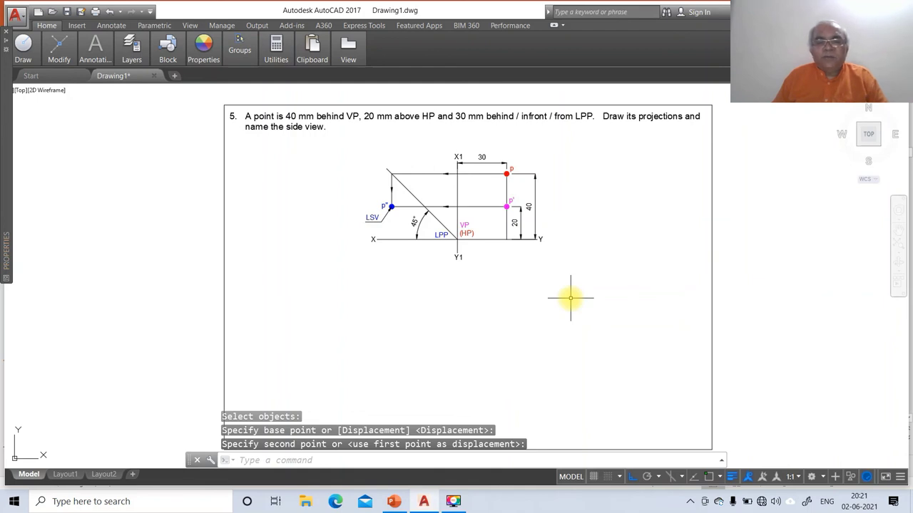